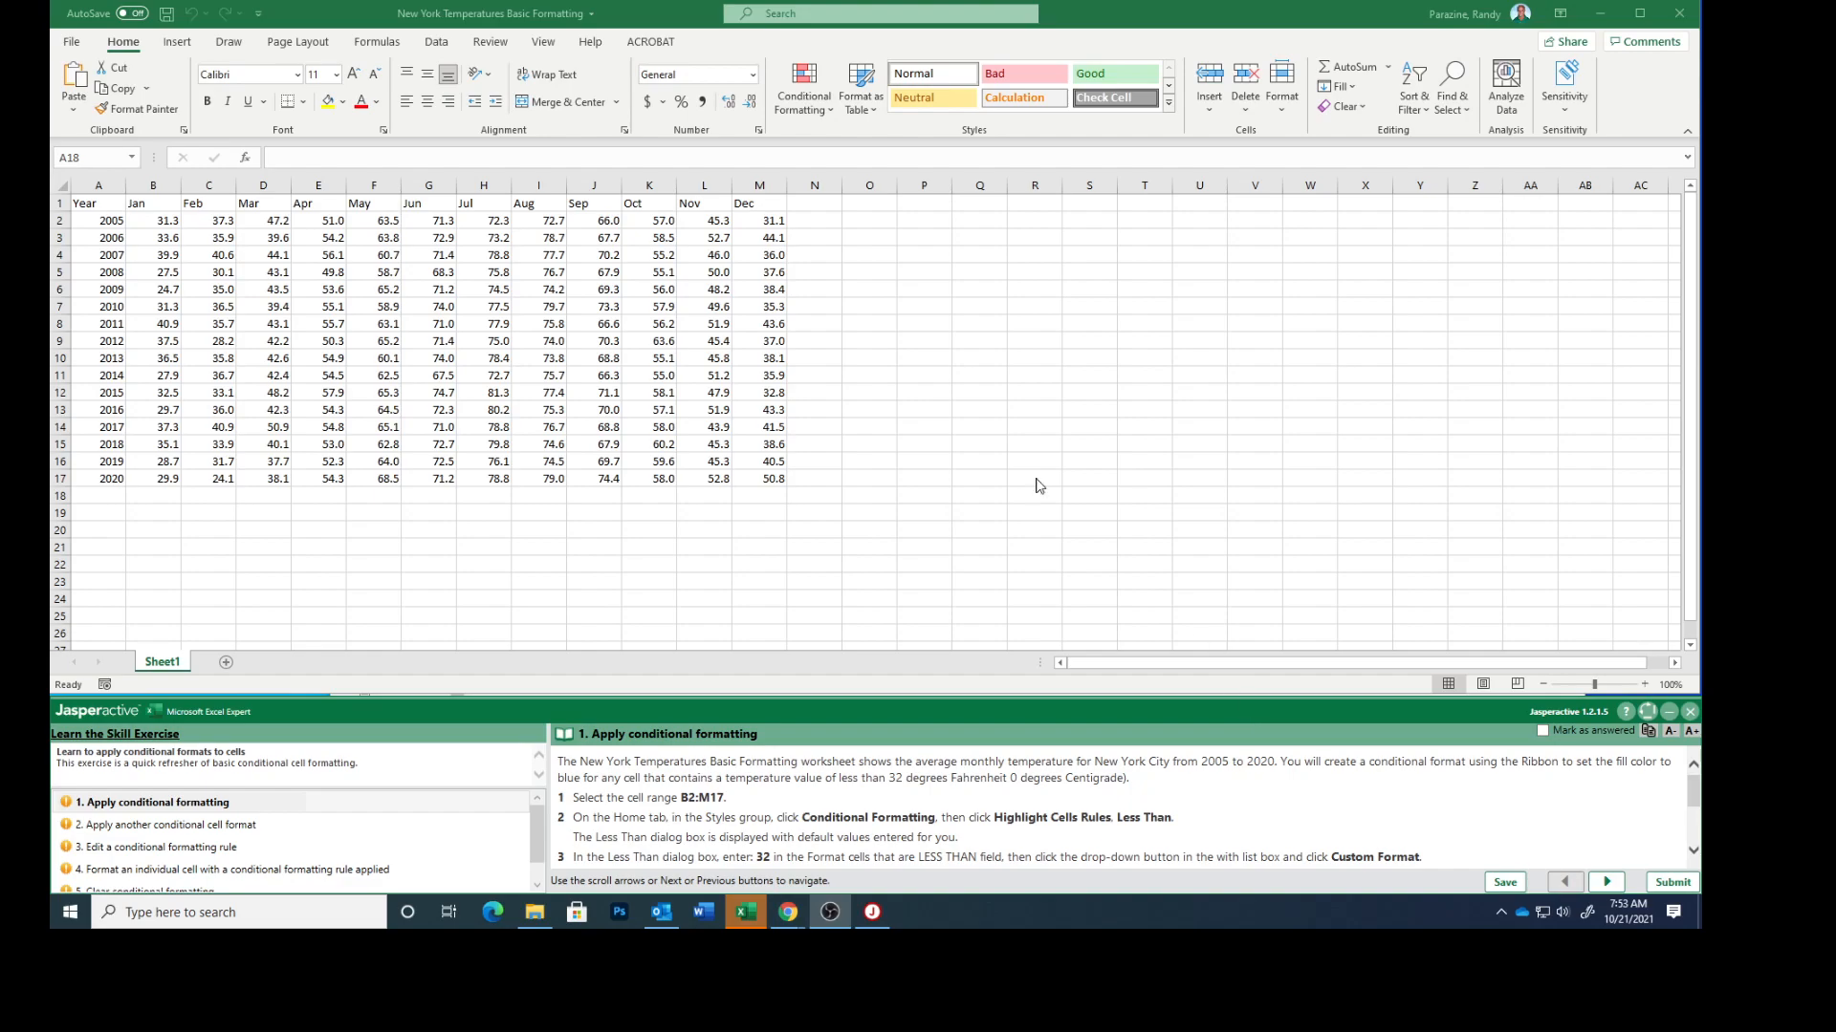
Start a Less Than highlight rule on cells B2:M17 with a threshold of 32
left_click(154, 221)
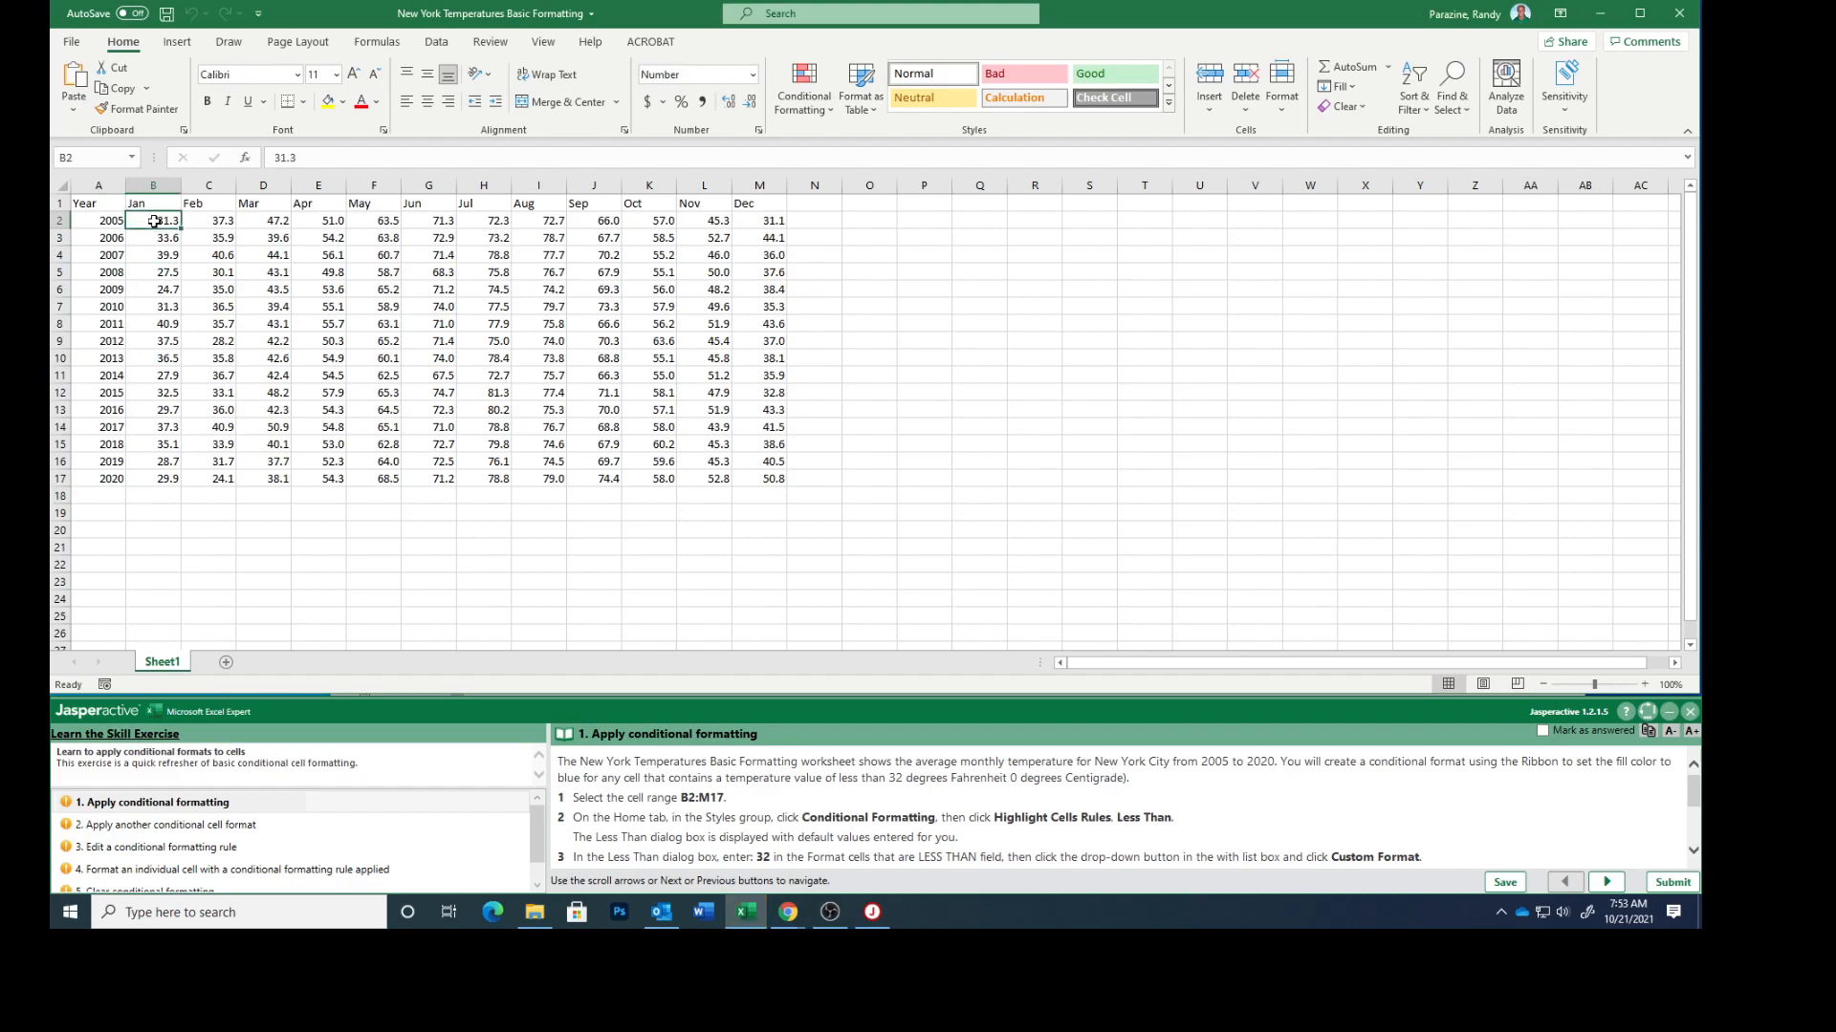
left_click_drag(154, 222, 743, 475)
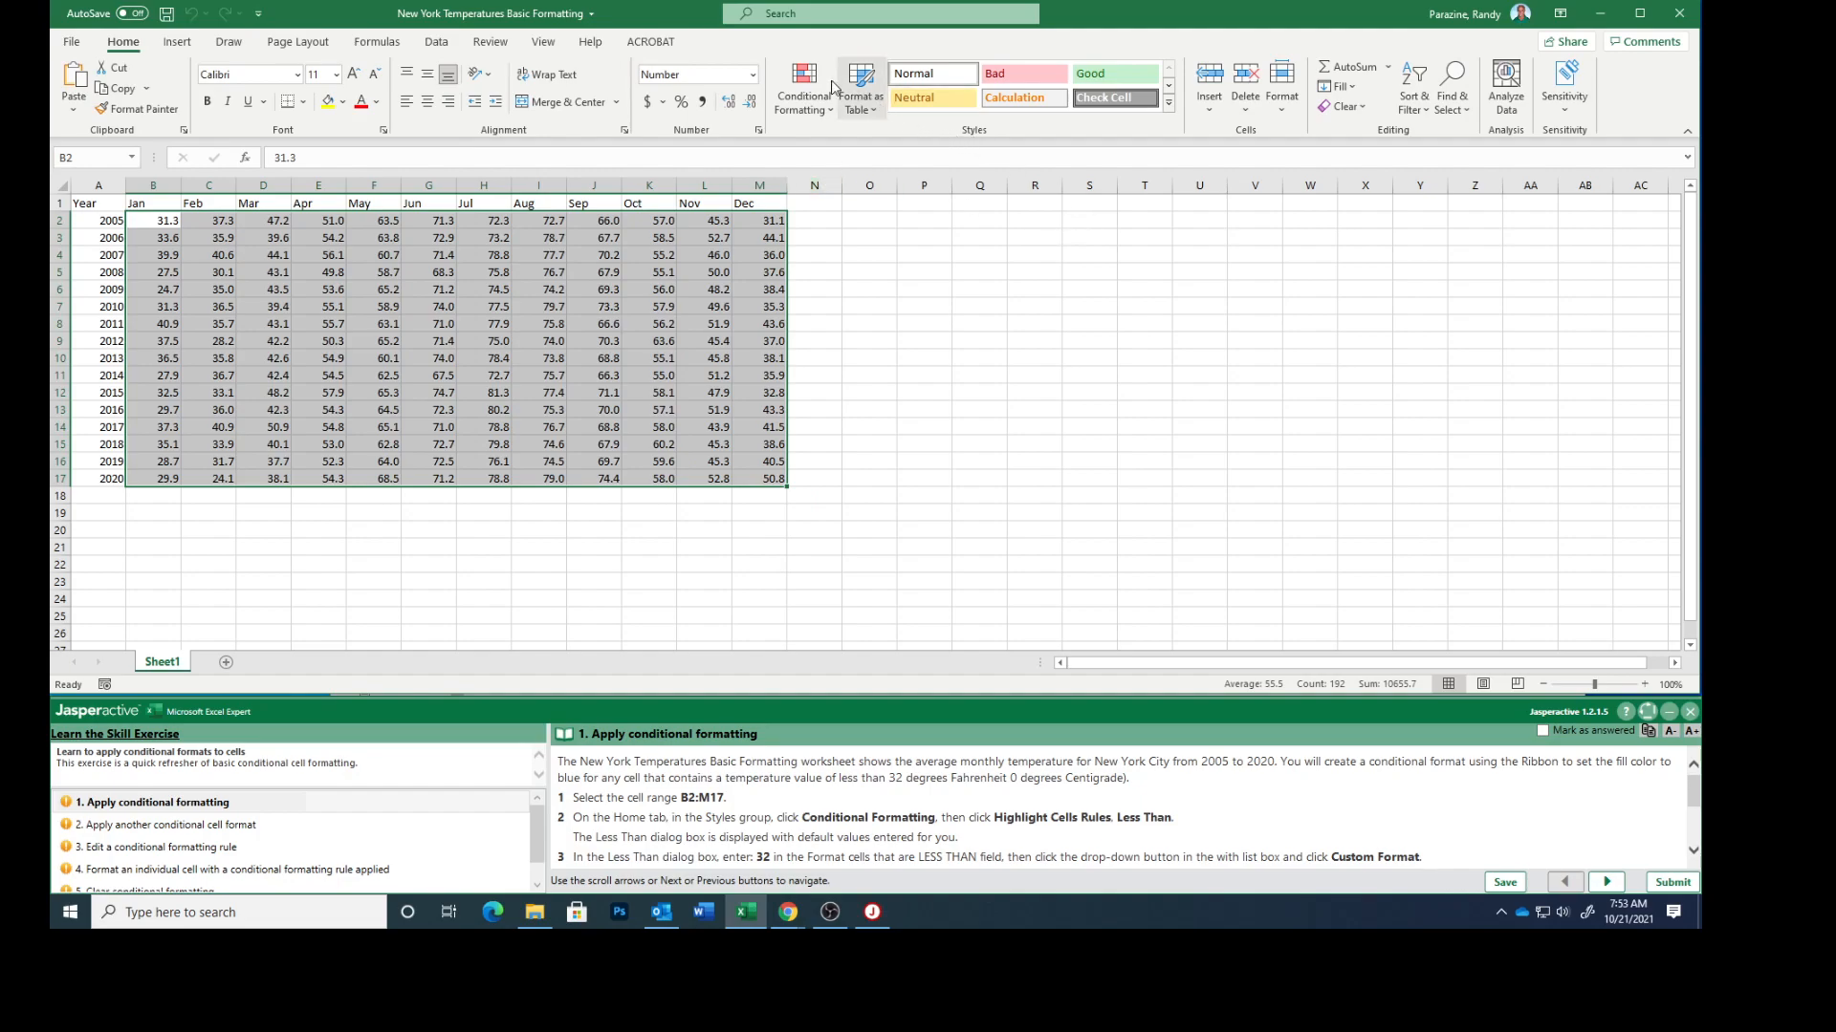
left_click(801, 80)
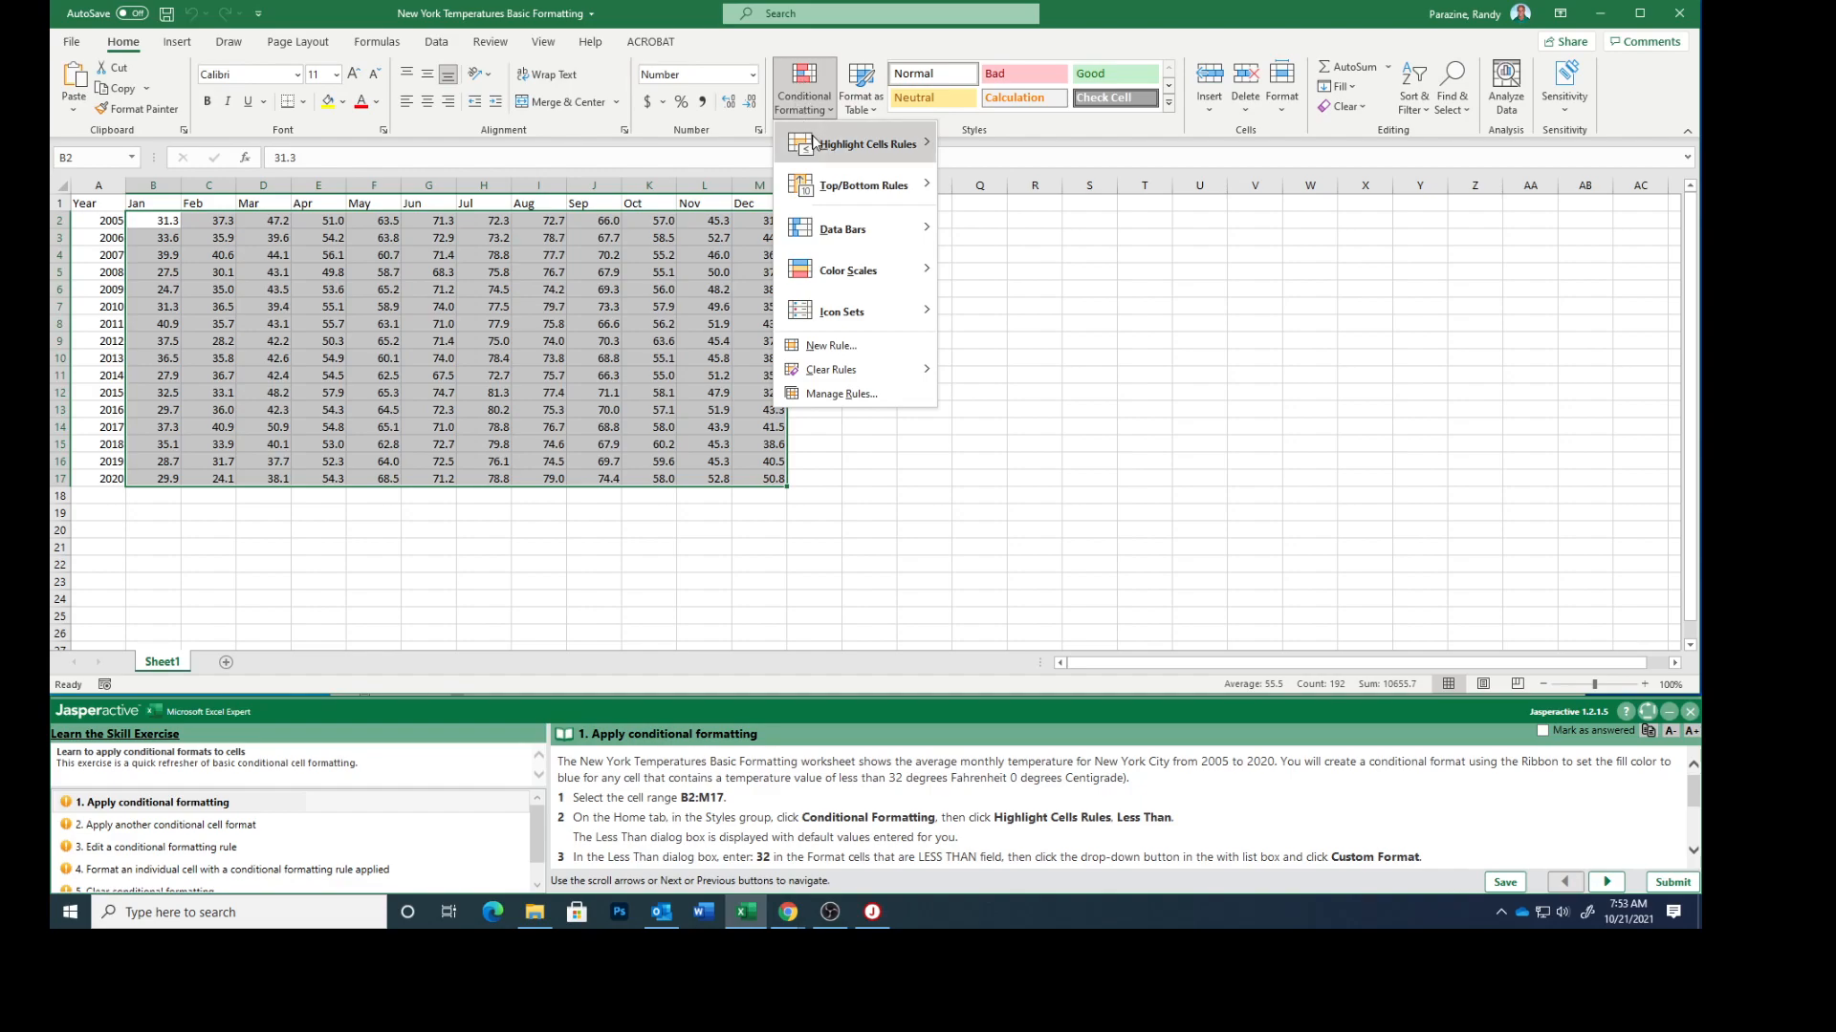
mouse_move(813, 147)
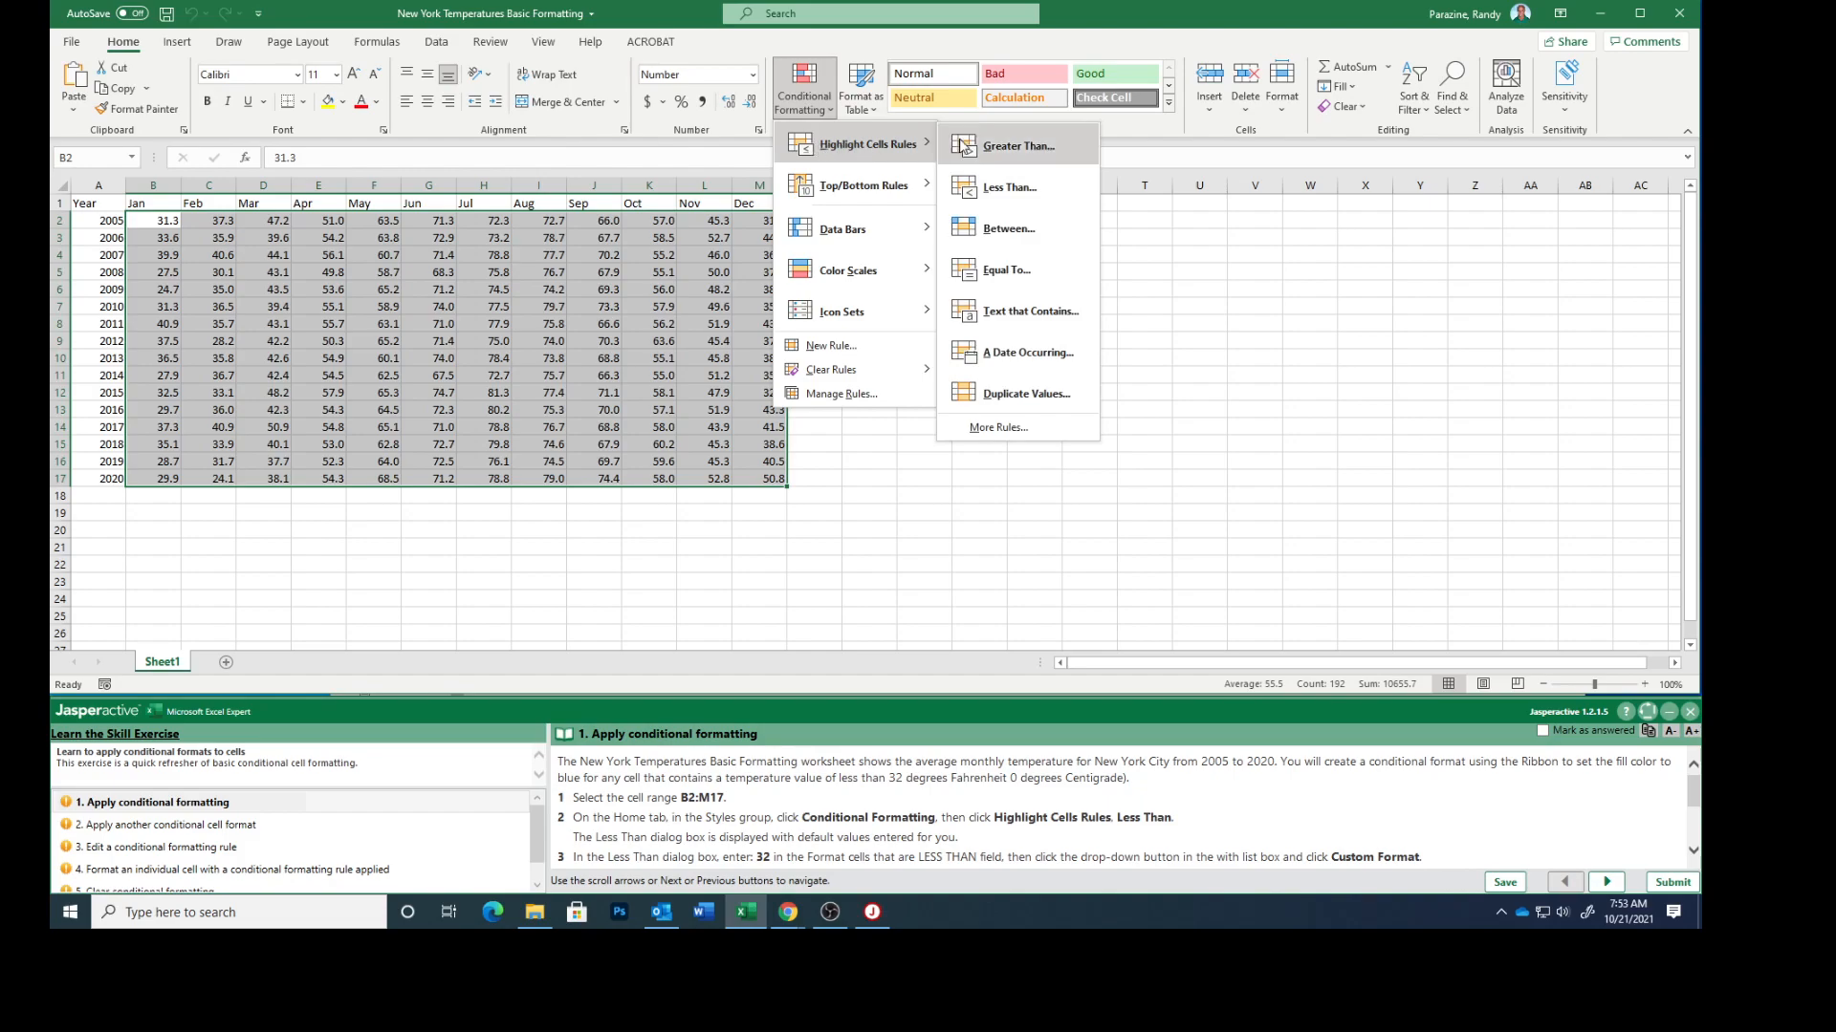
left_click(991, 188)
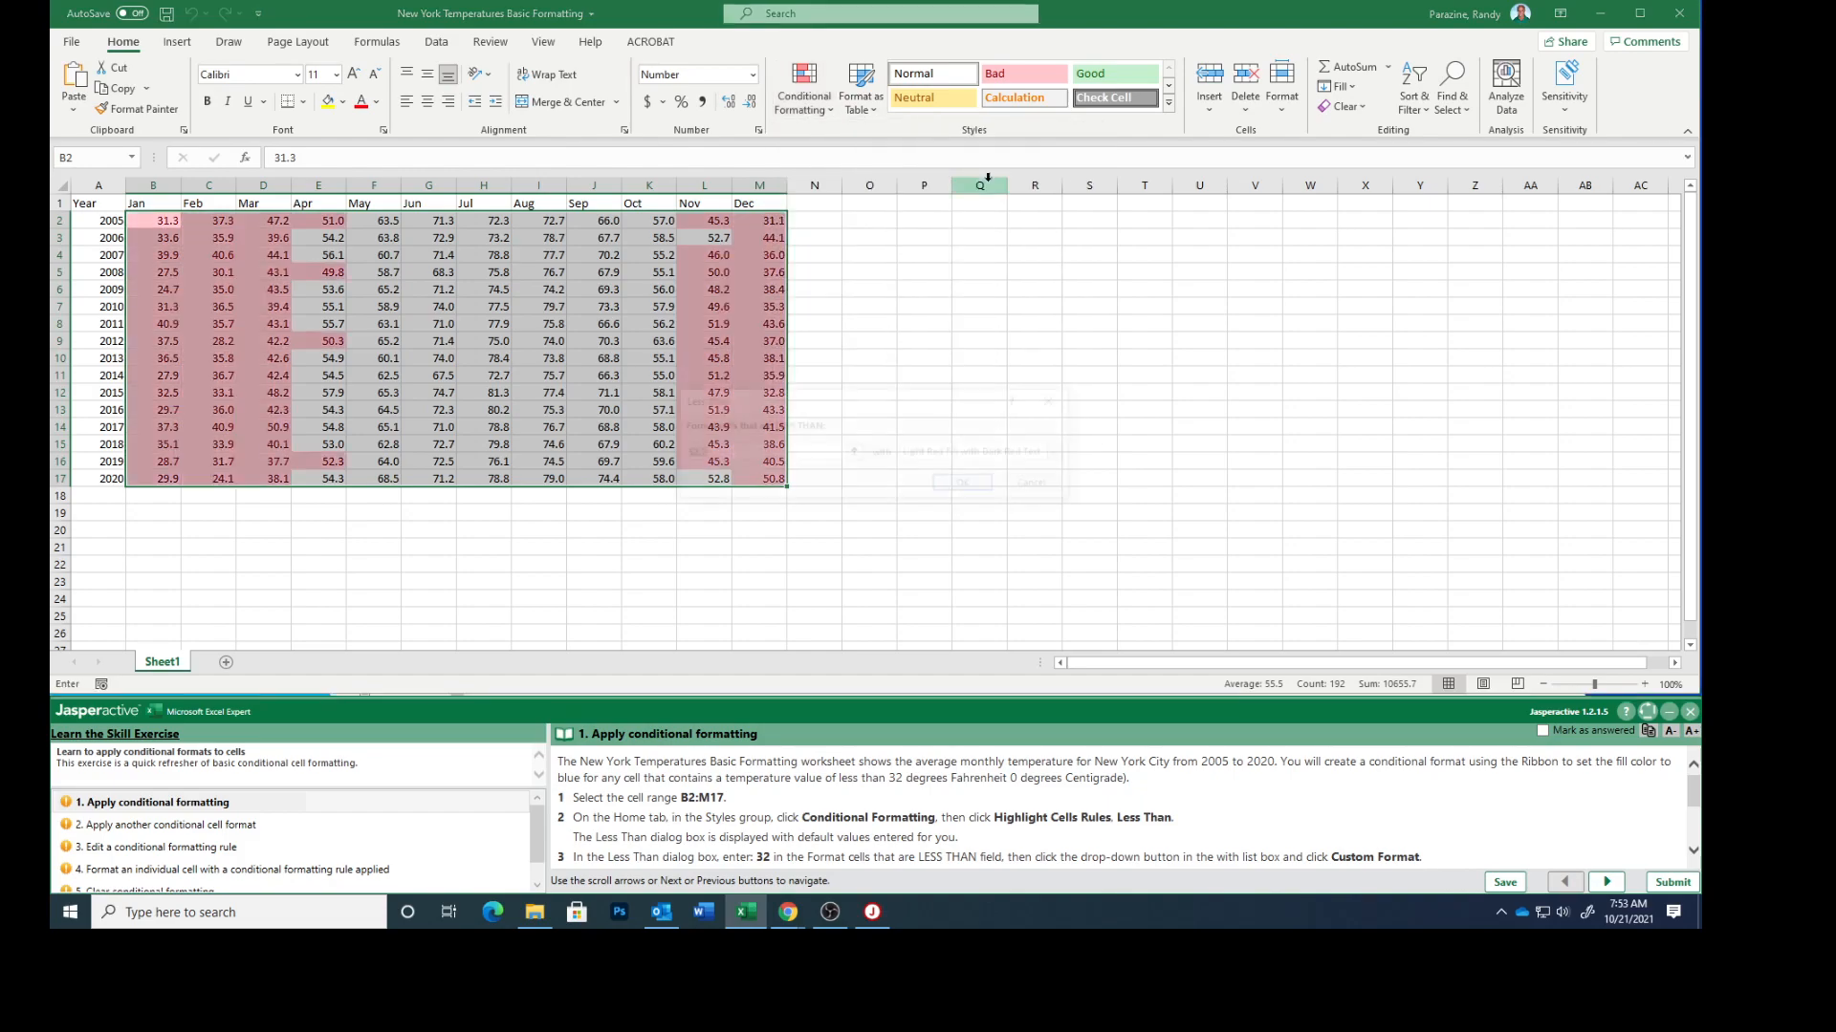
scroll(966, 839, "down", 3)
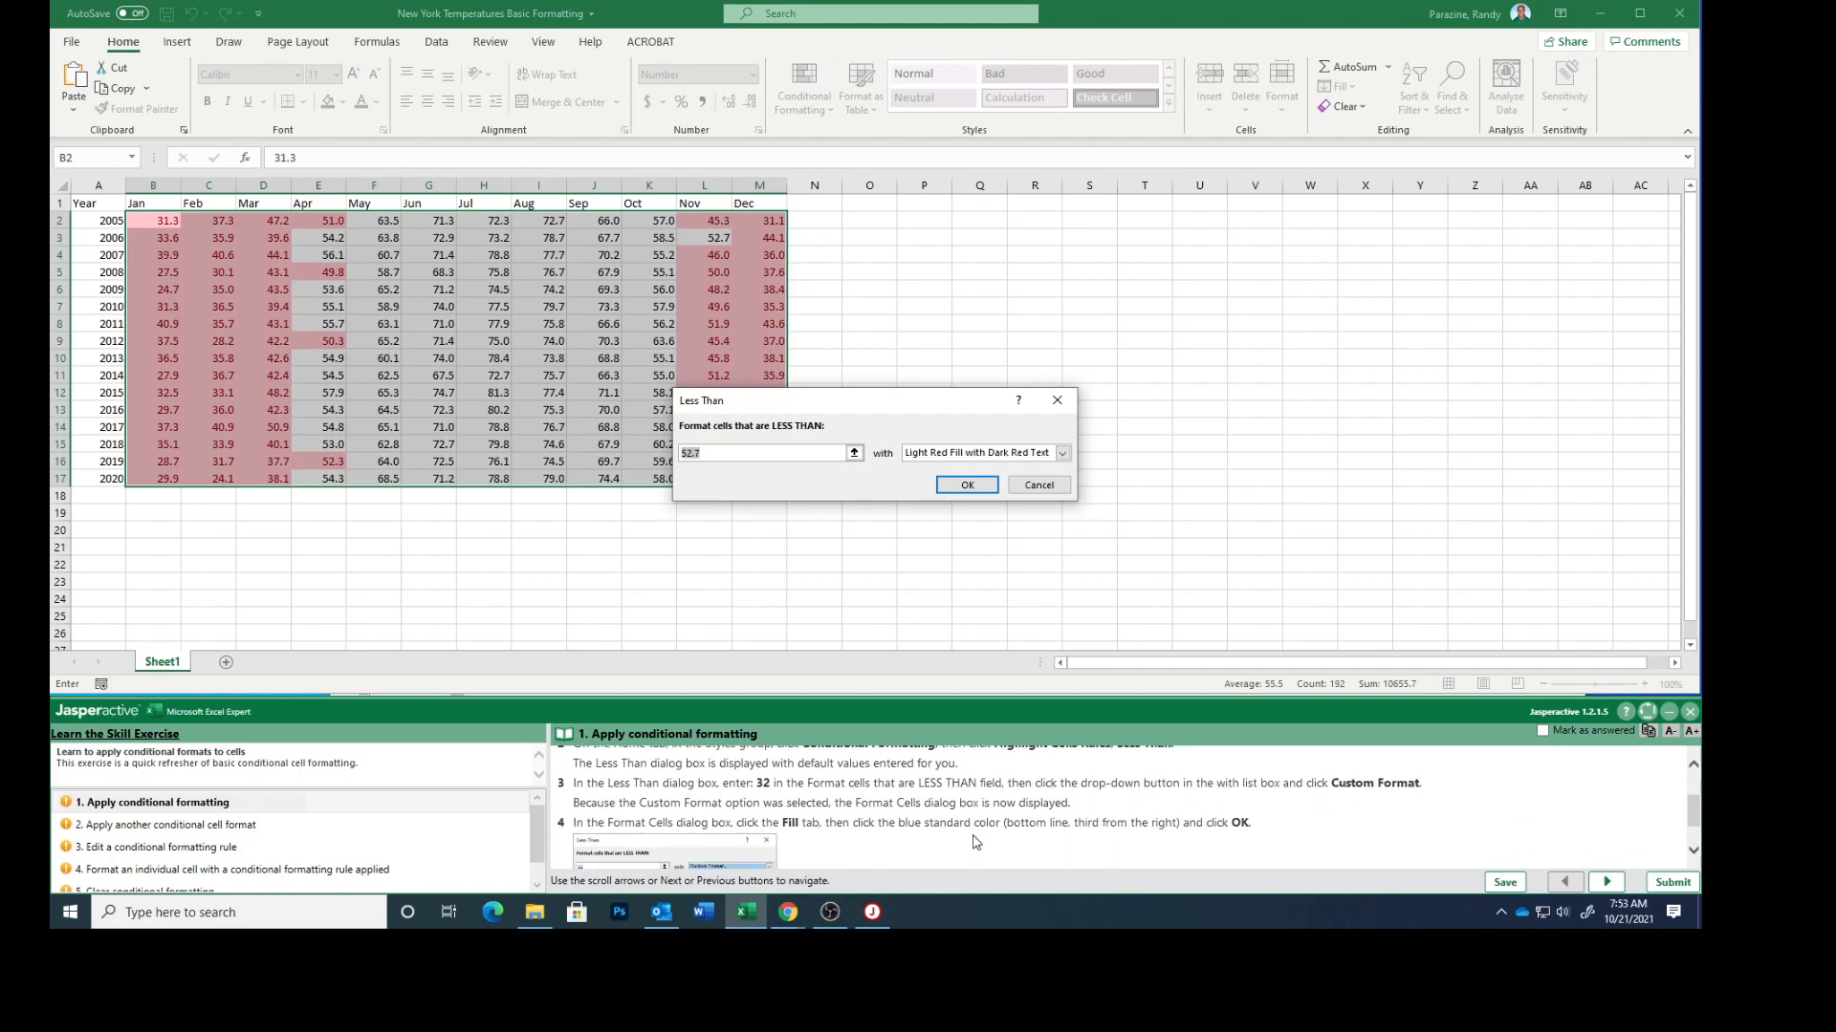
scroll(975, 841, "down", 1)
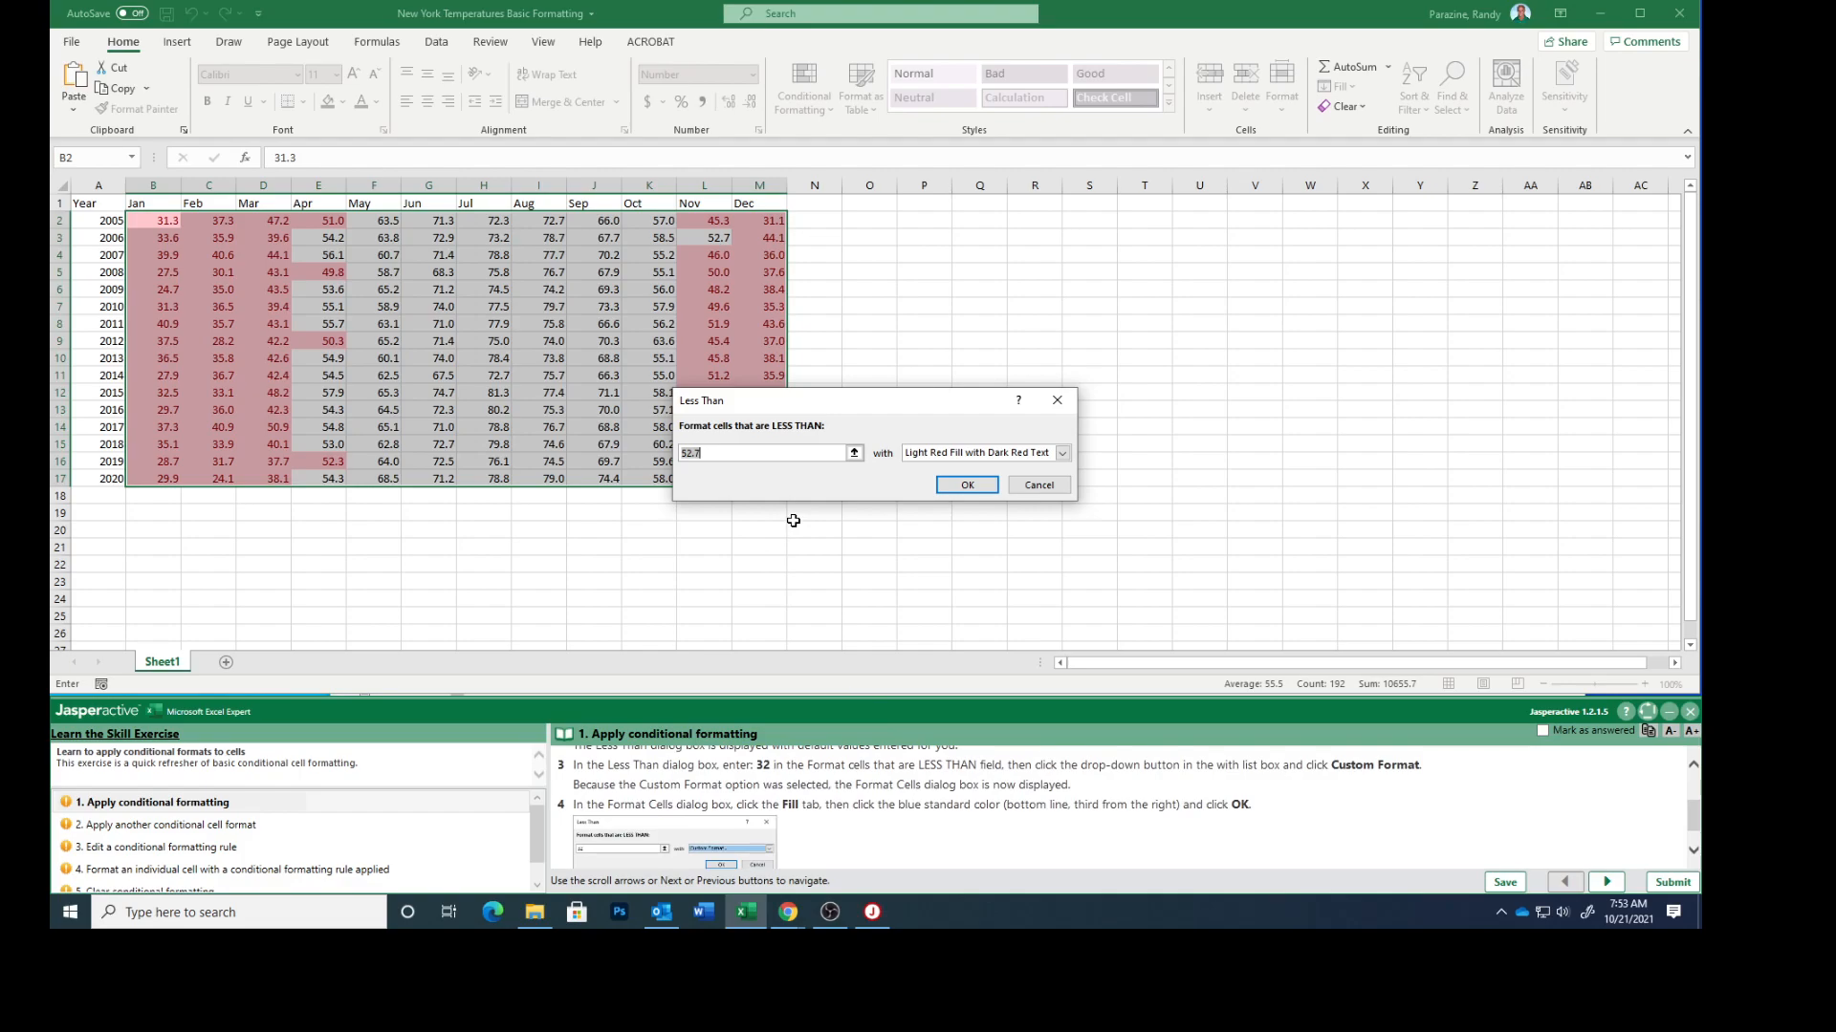
type("32")
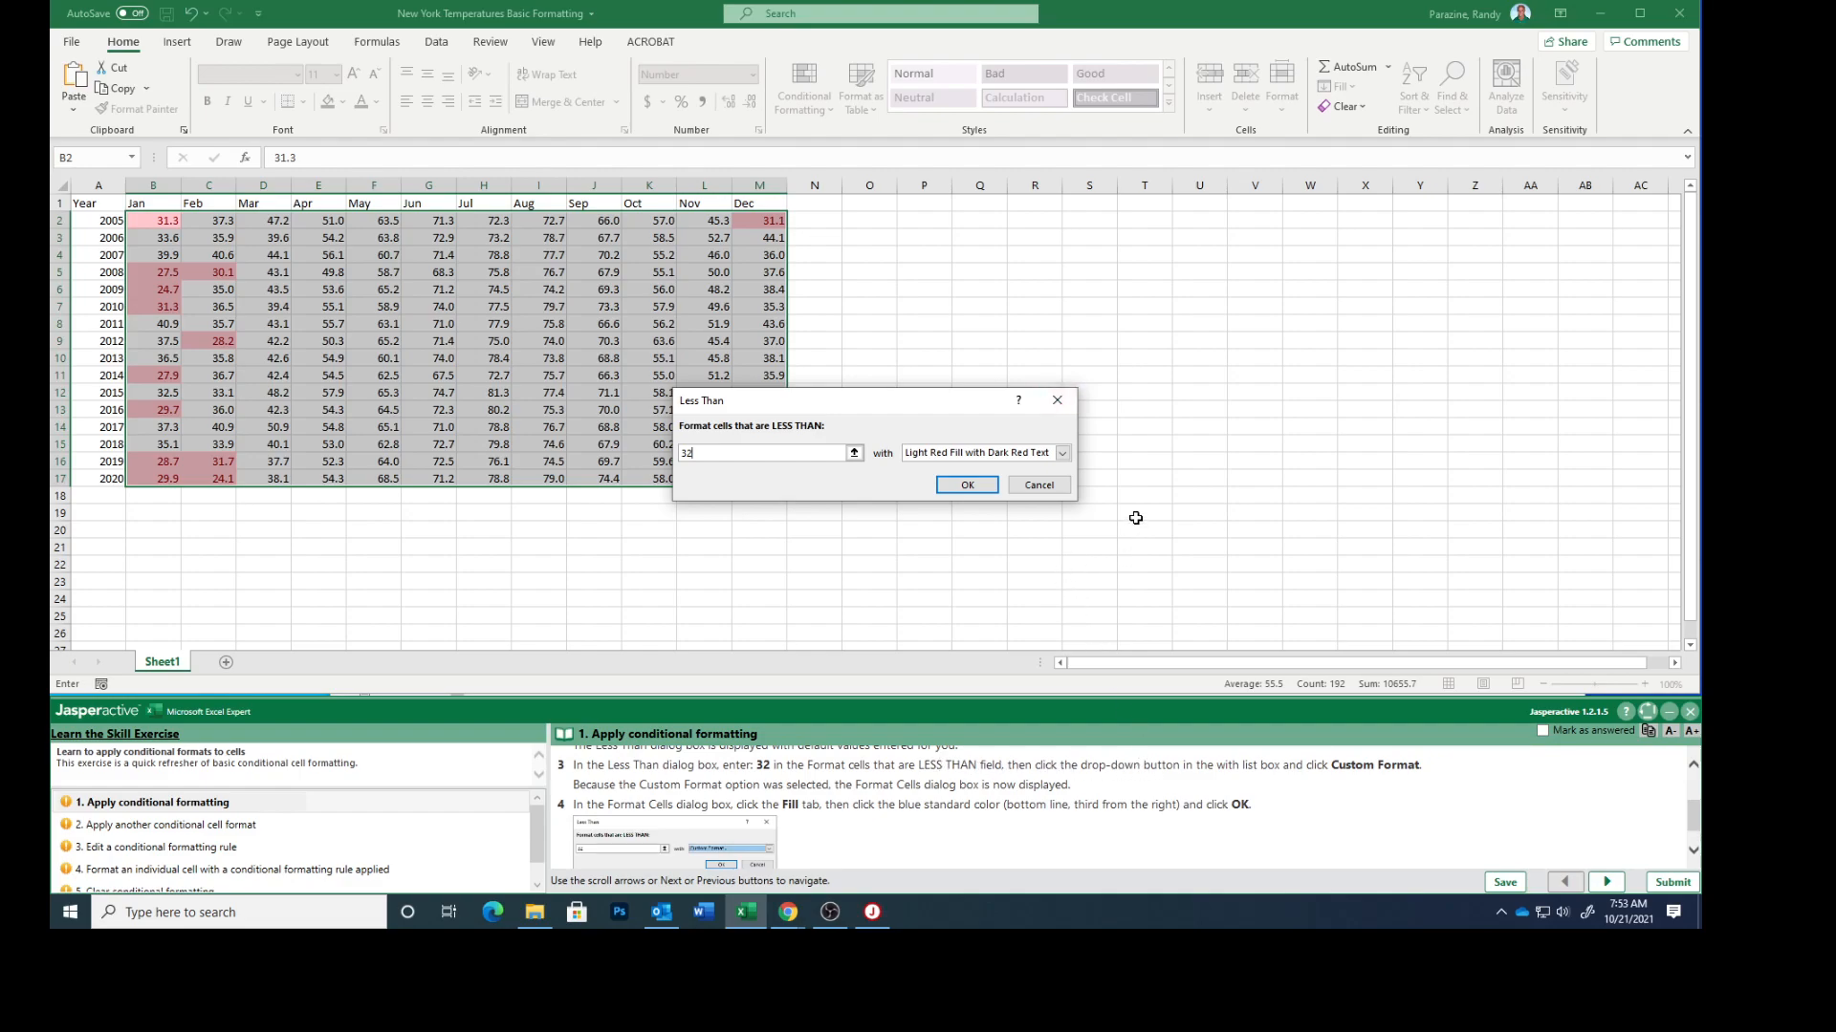
Give the Less Than rule a custom format with the standard blue fill and apply it
left_click(1062, 455)
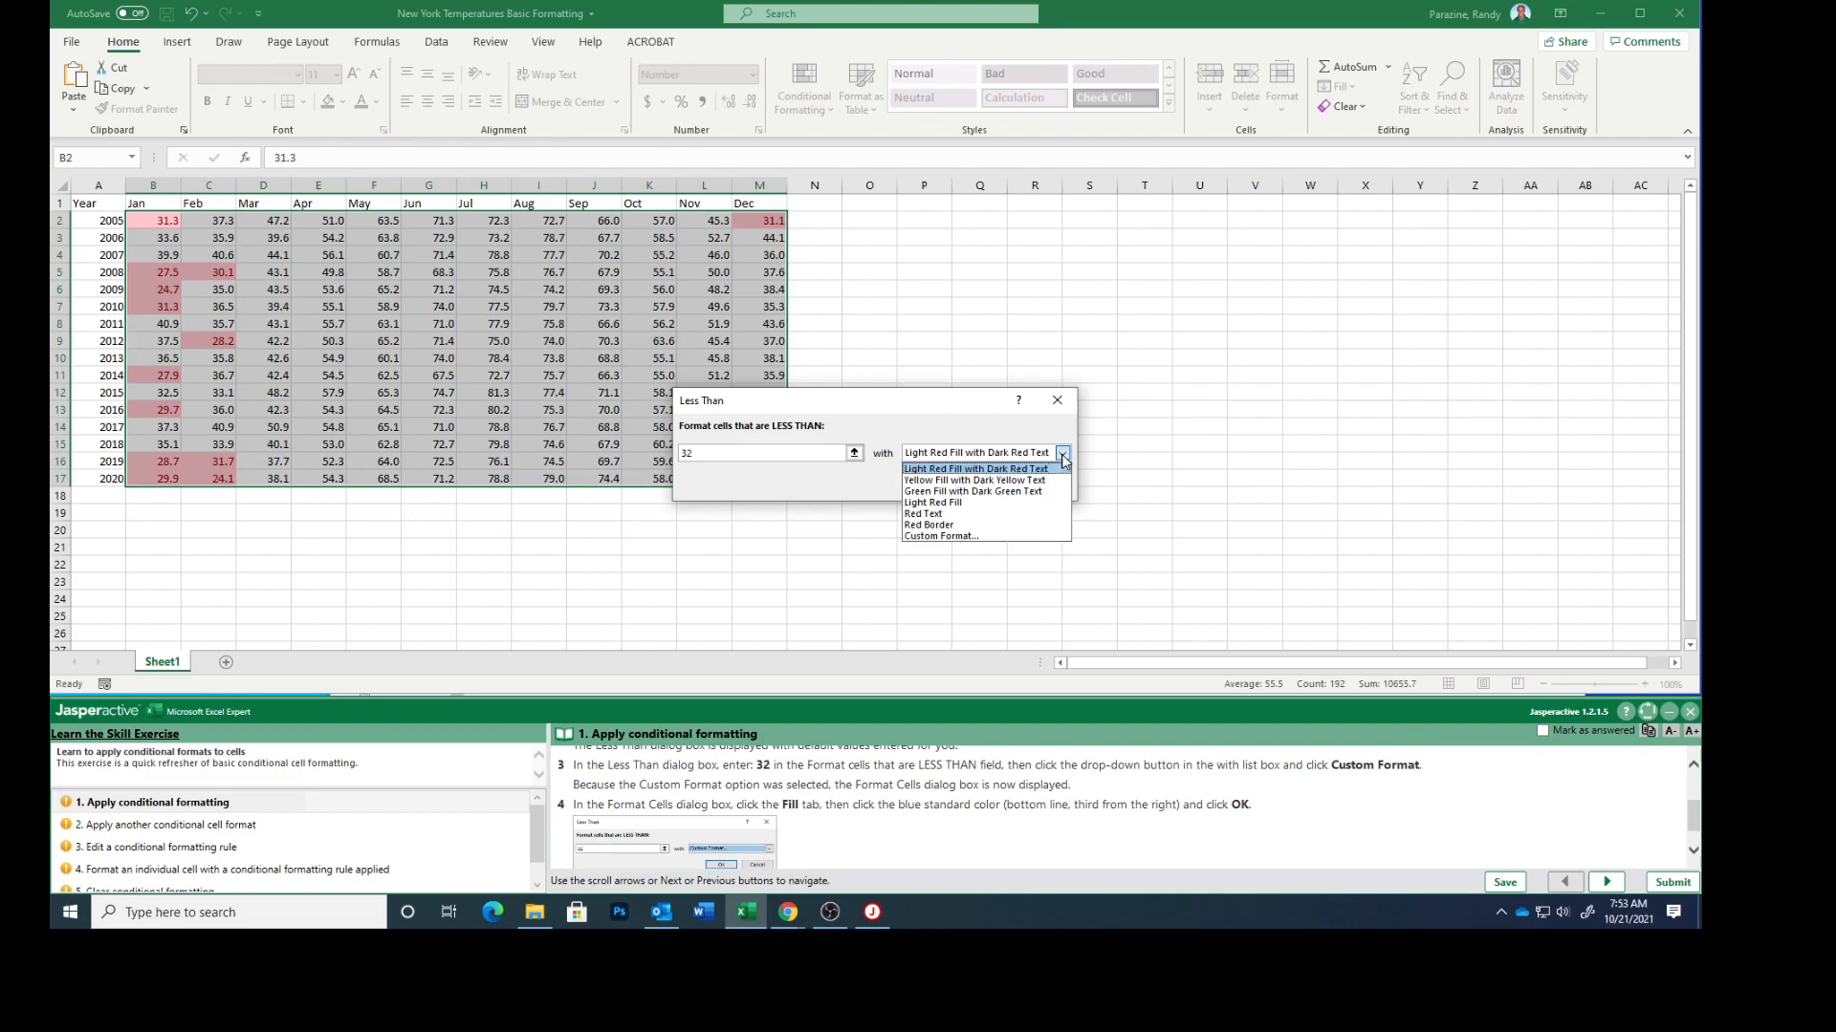
left_click(976, 538)
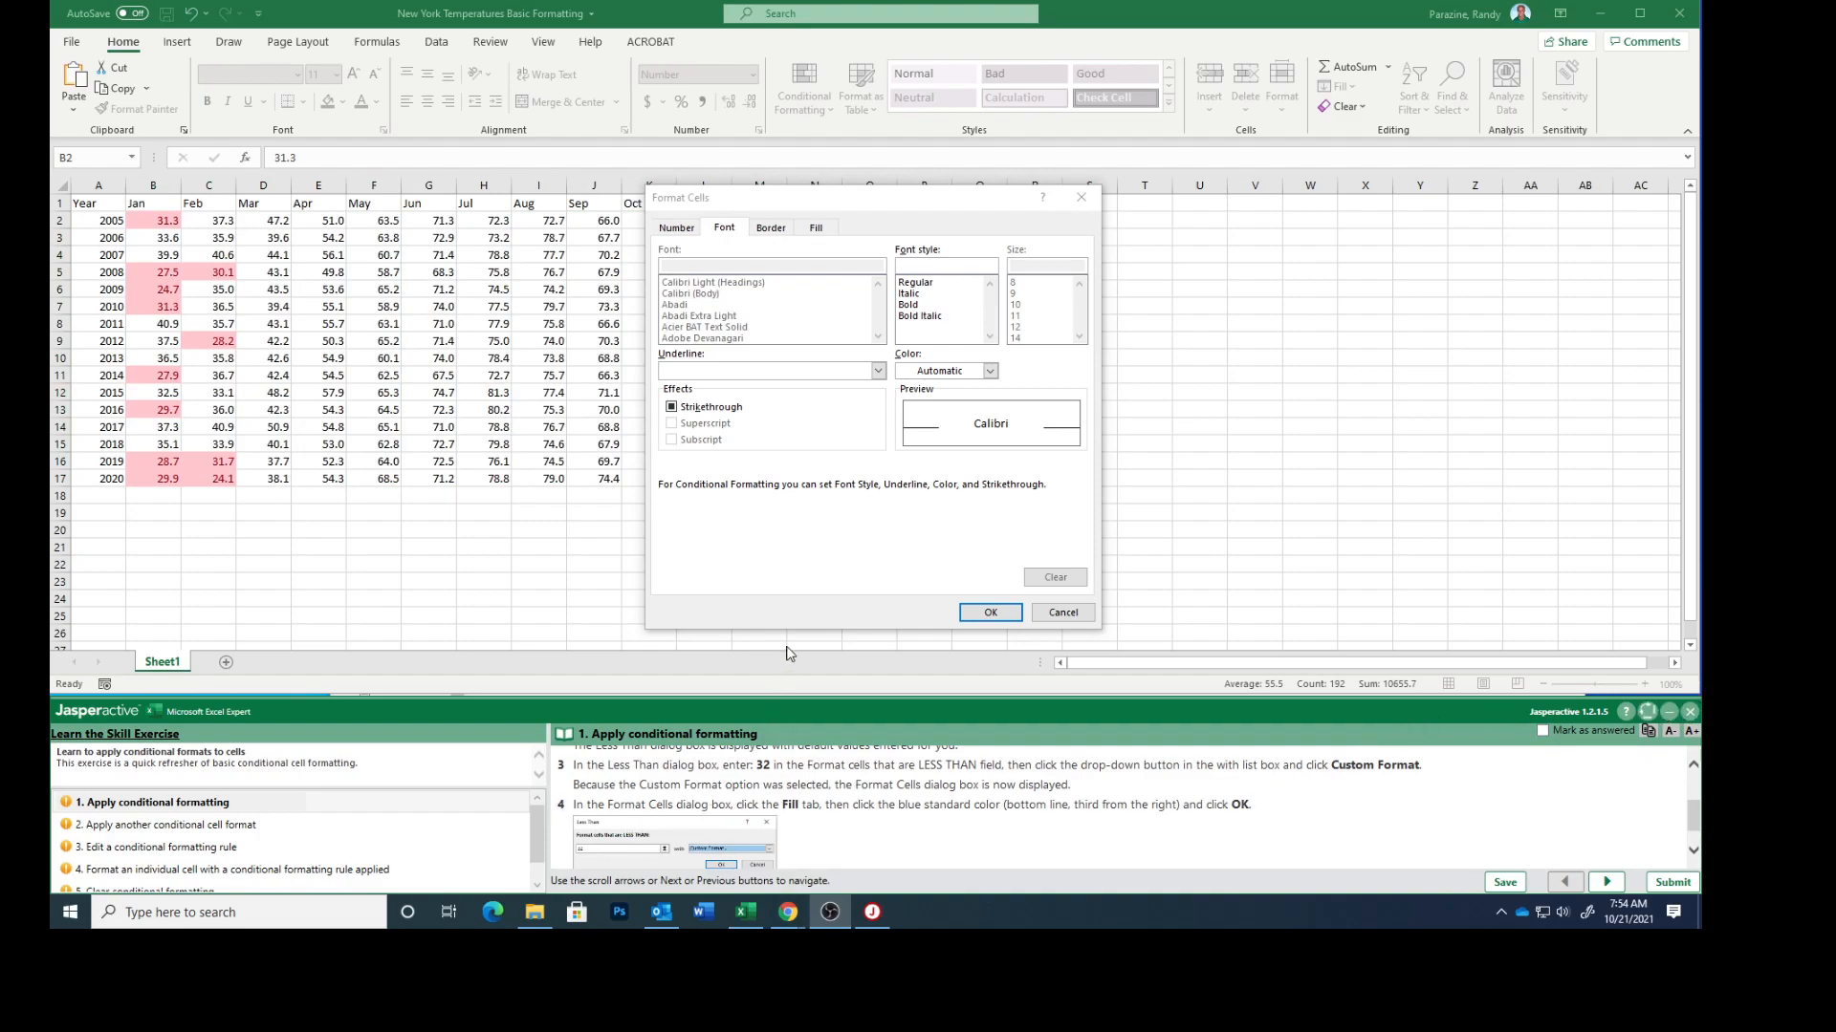
left_click(815, 230)
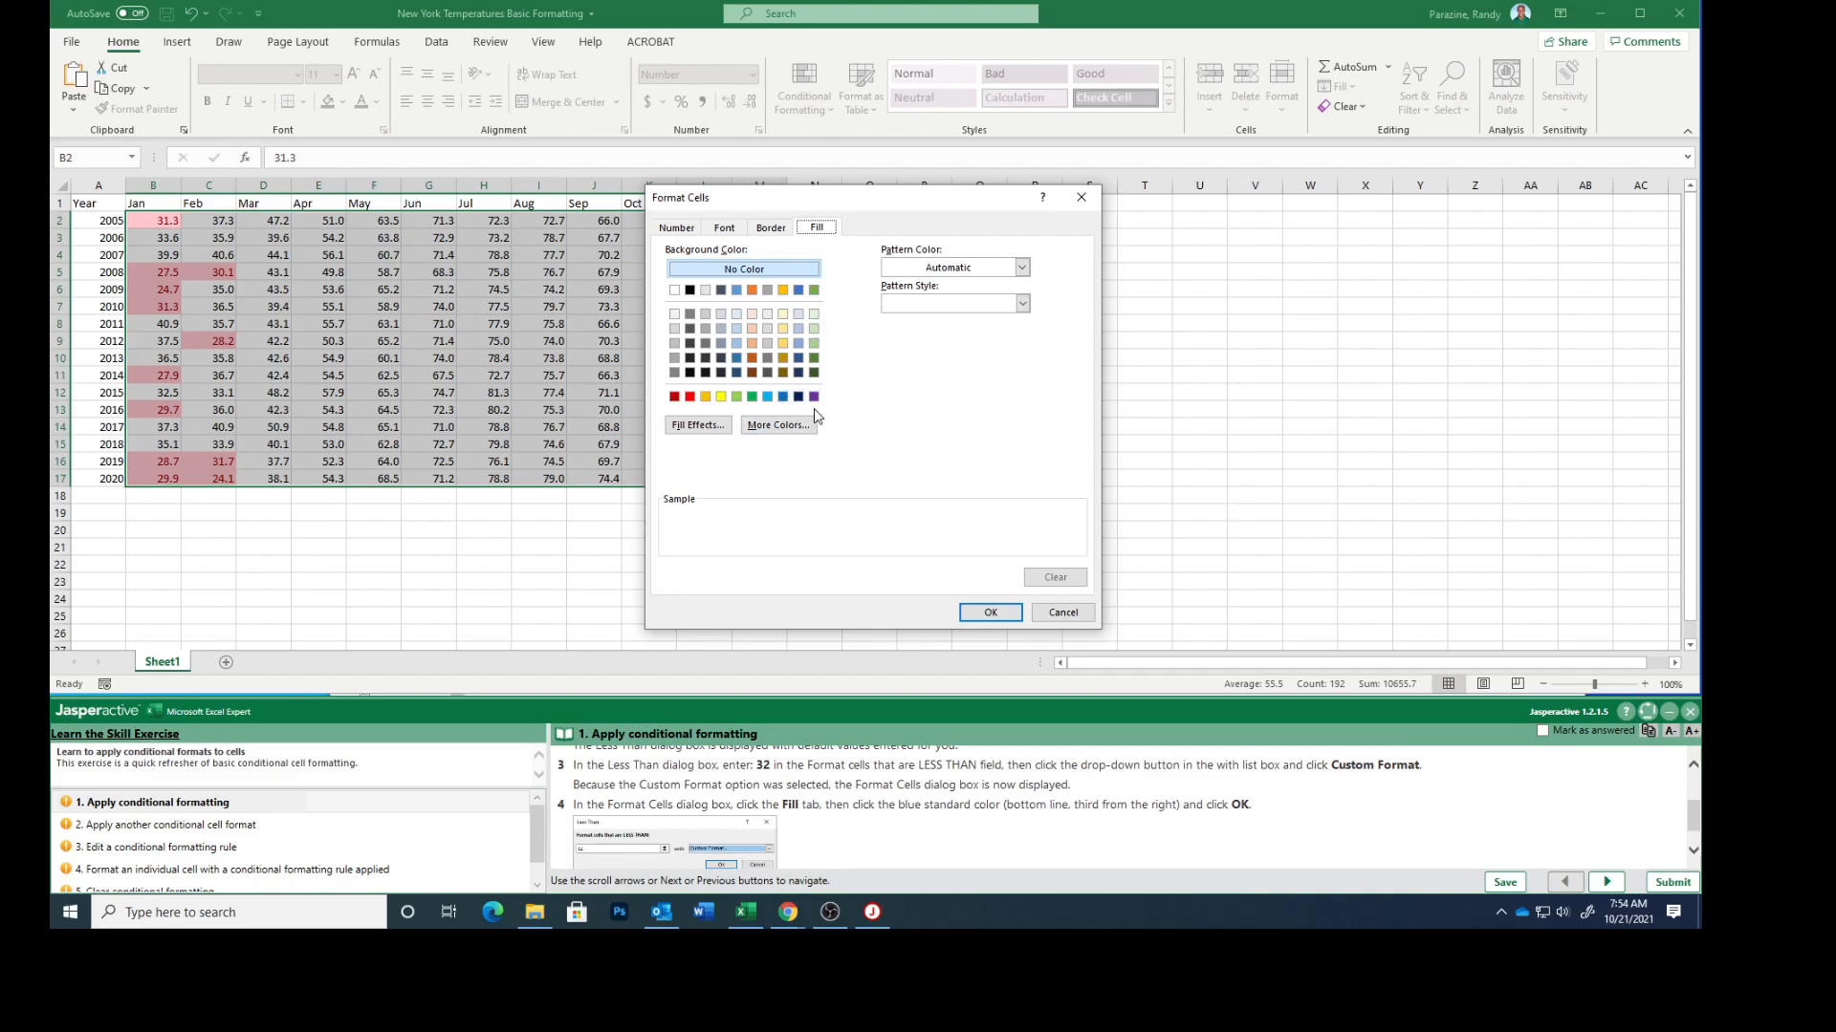
left_click(782, 398)
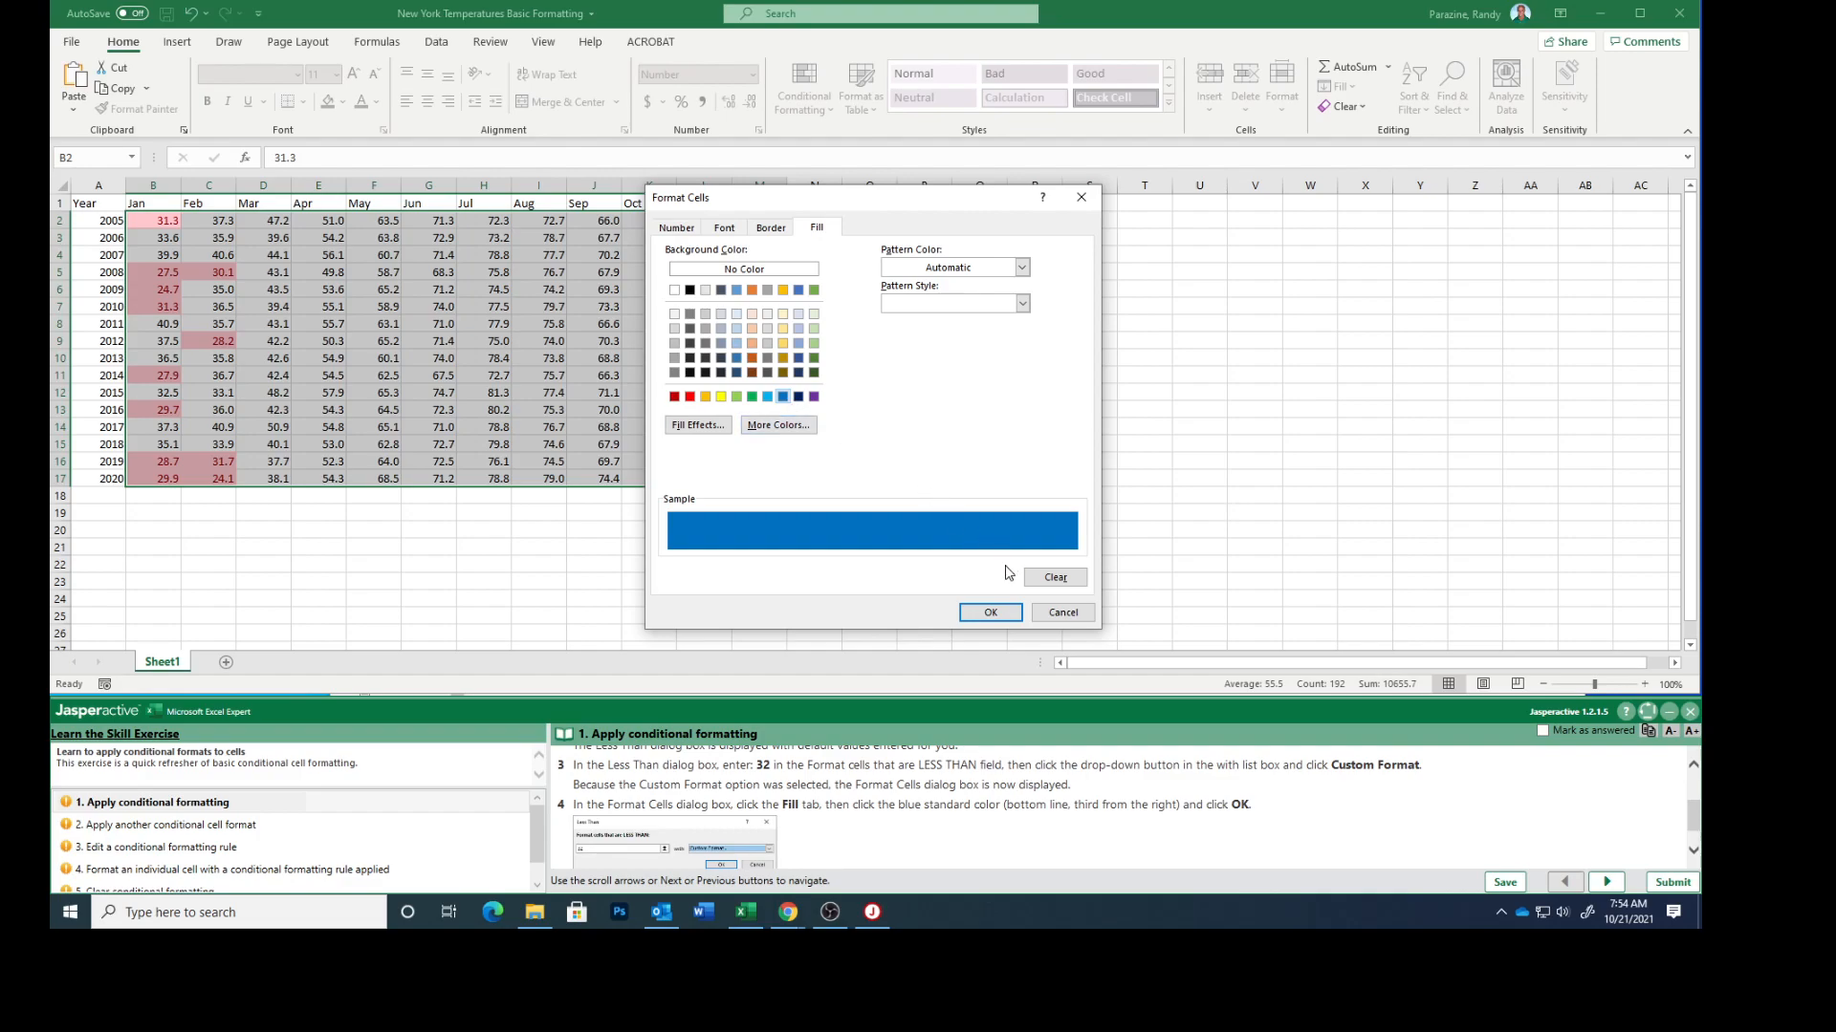
left_click(989, 613)
scroll(902, 834, "down", 1)
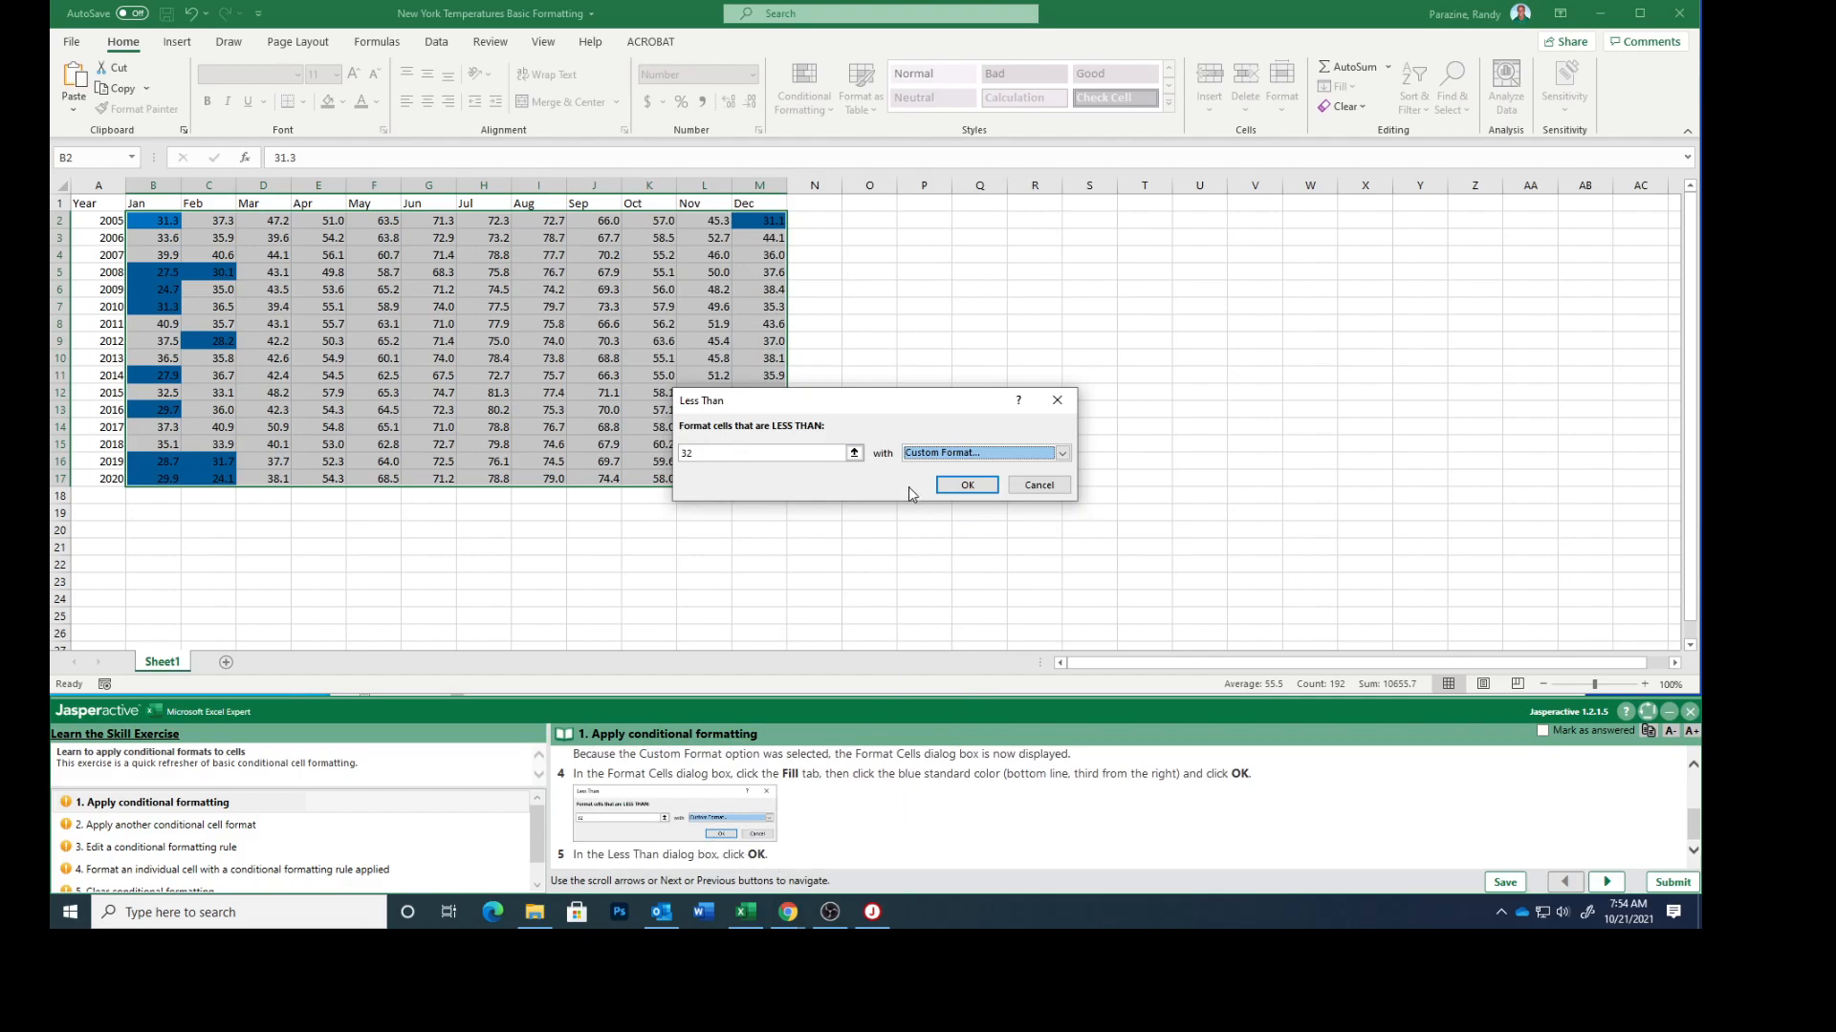
left_click(967, 484)
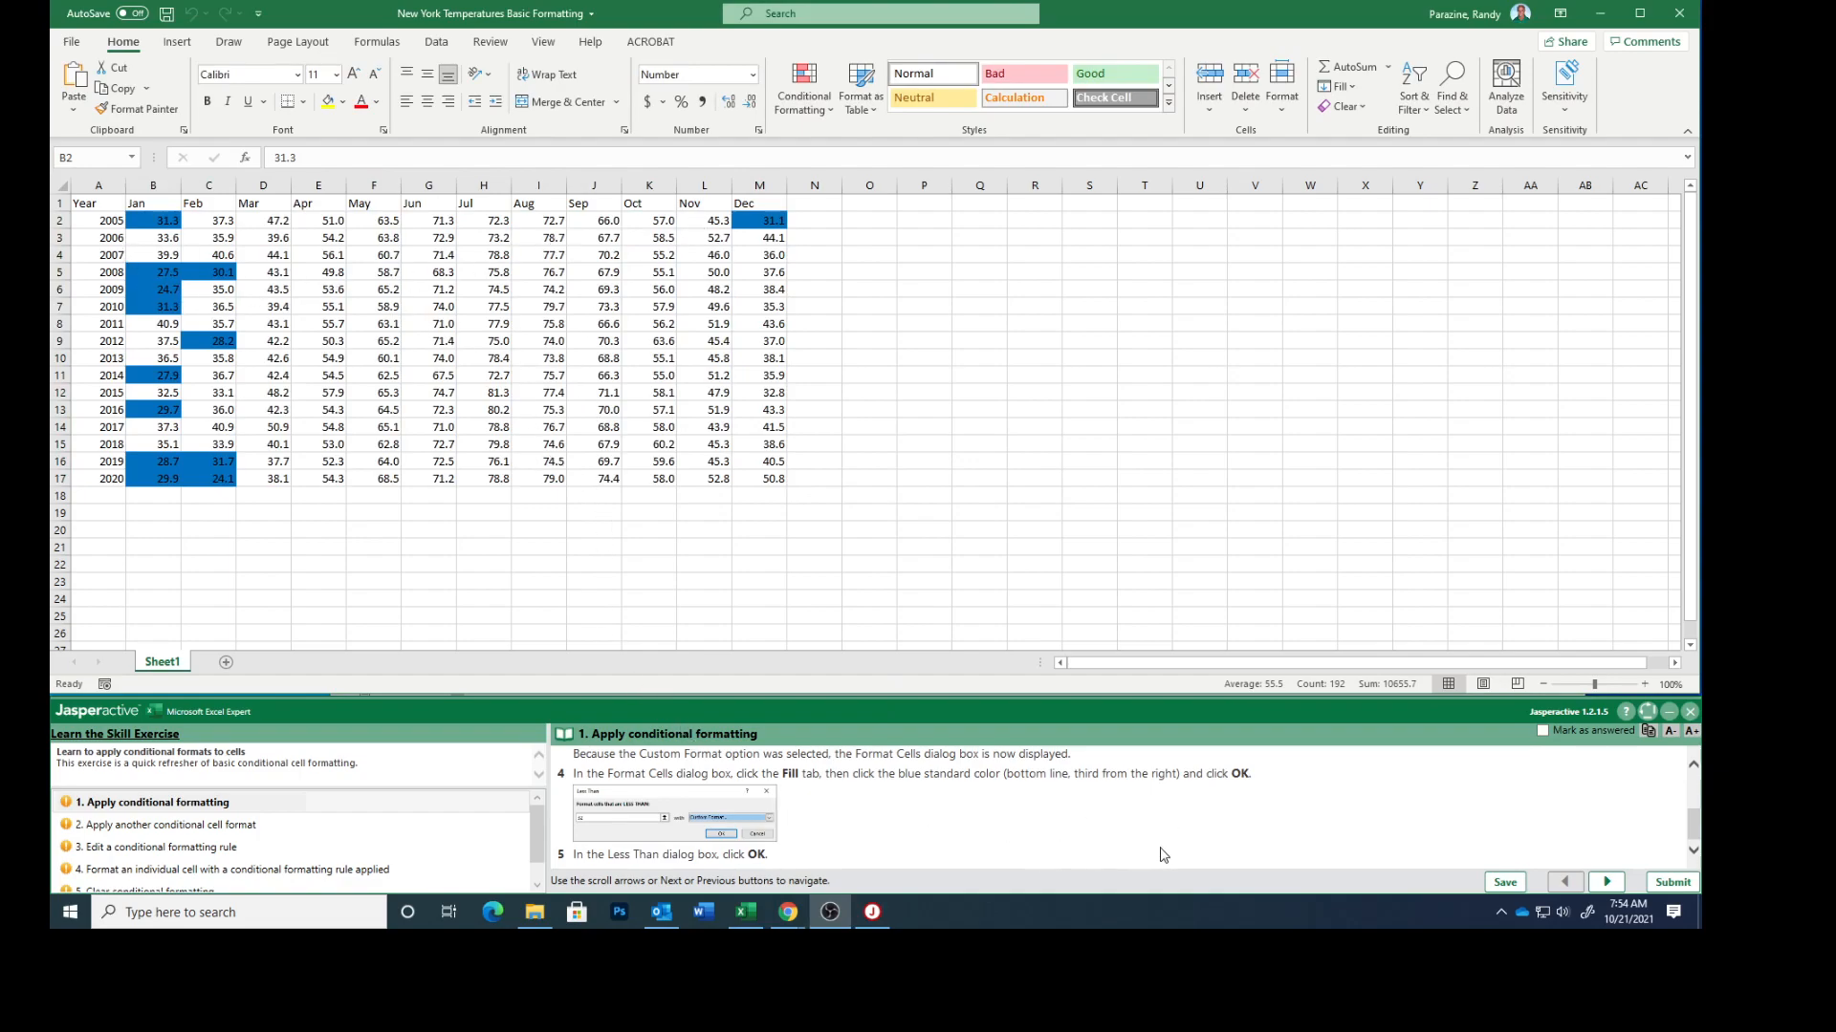
Mark exercise task 1 as answered and open task 2, Apply another conditional cell format
left_click(1543, 730)
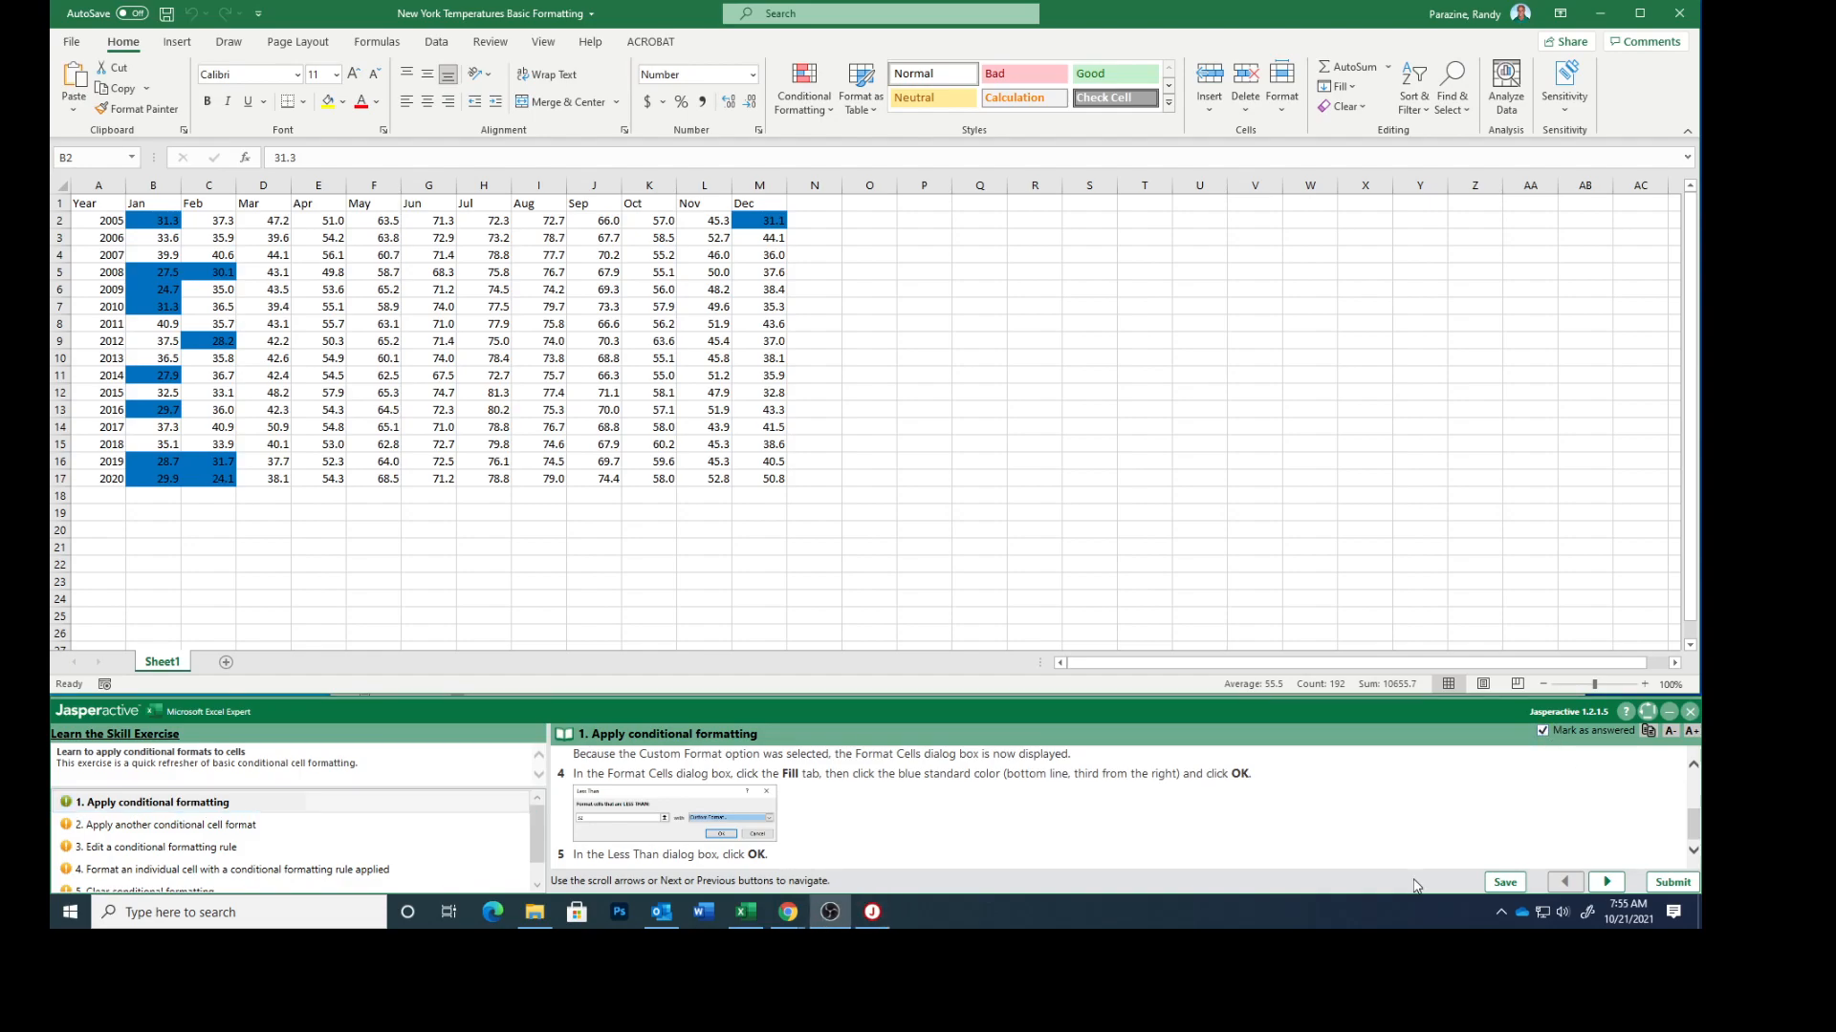
left_click(176, 826)
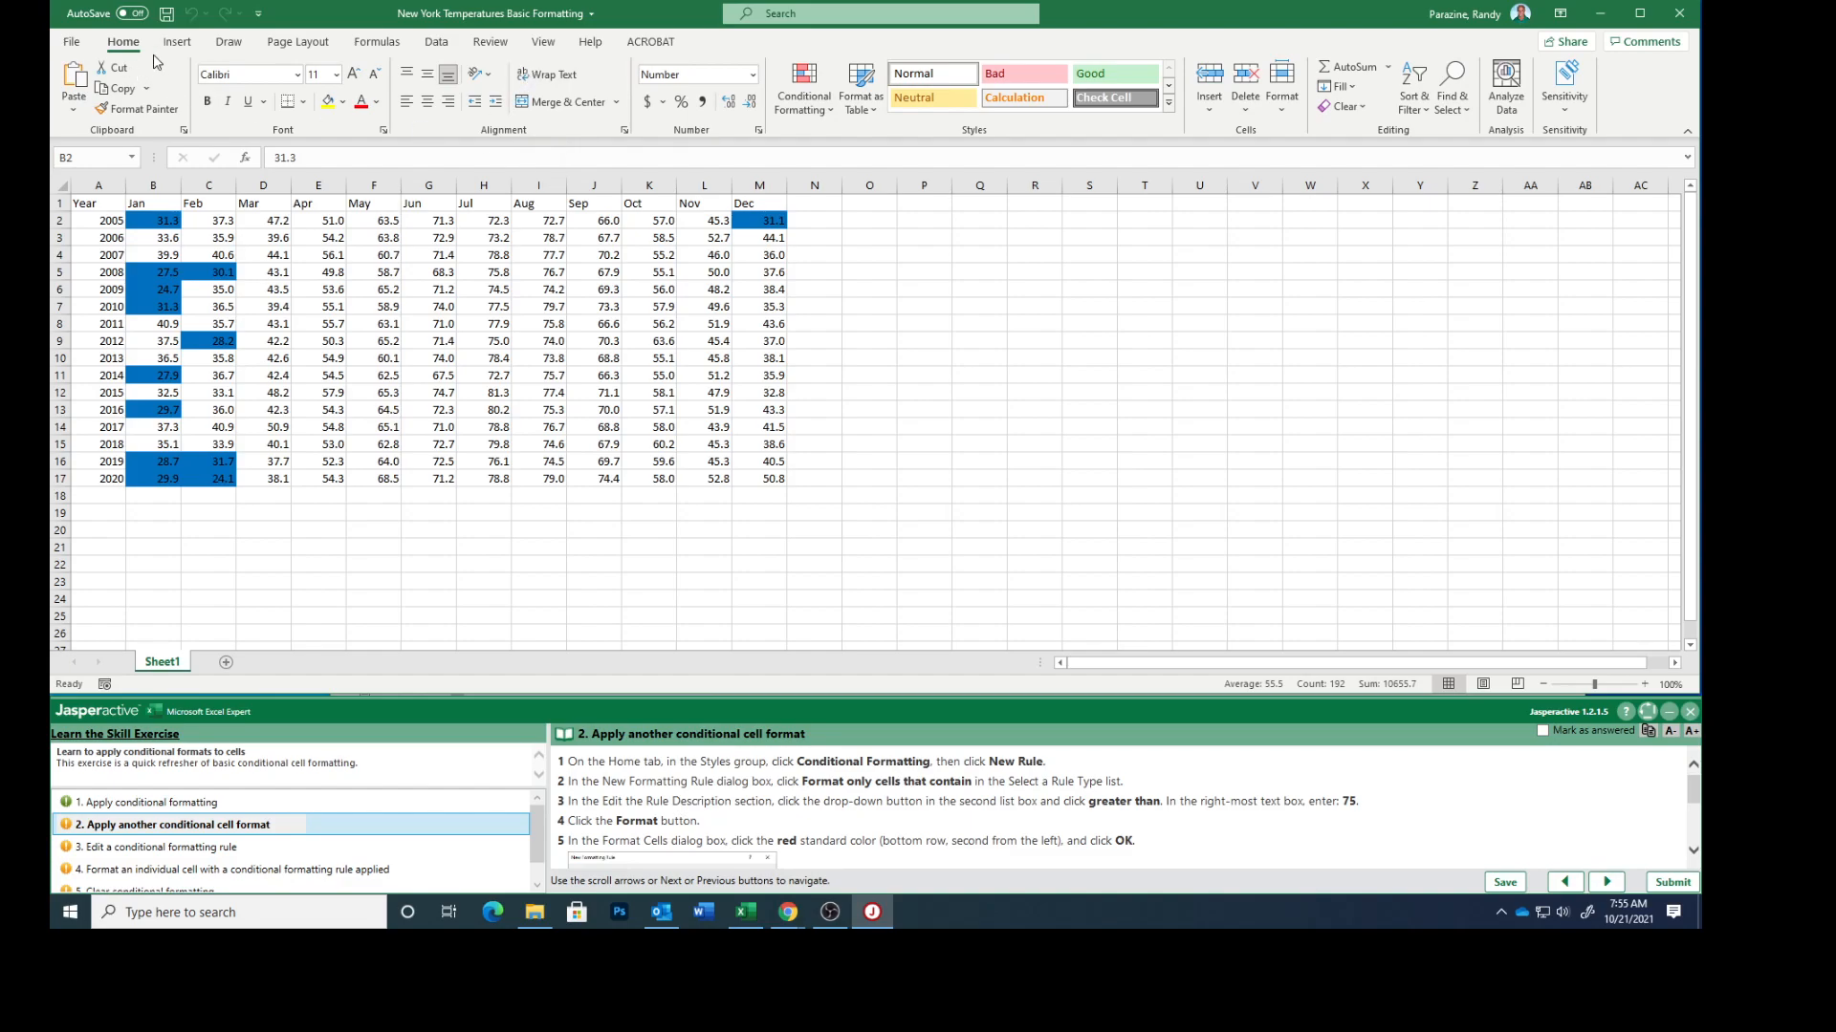
Create a new formatting rule for B2:M17 that formats only cells containing a cell value greater than 75
left_click(808, 90)
left_click(811, 88)
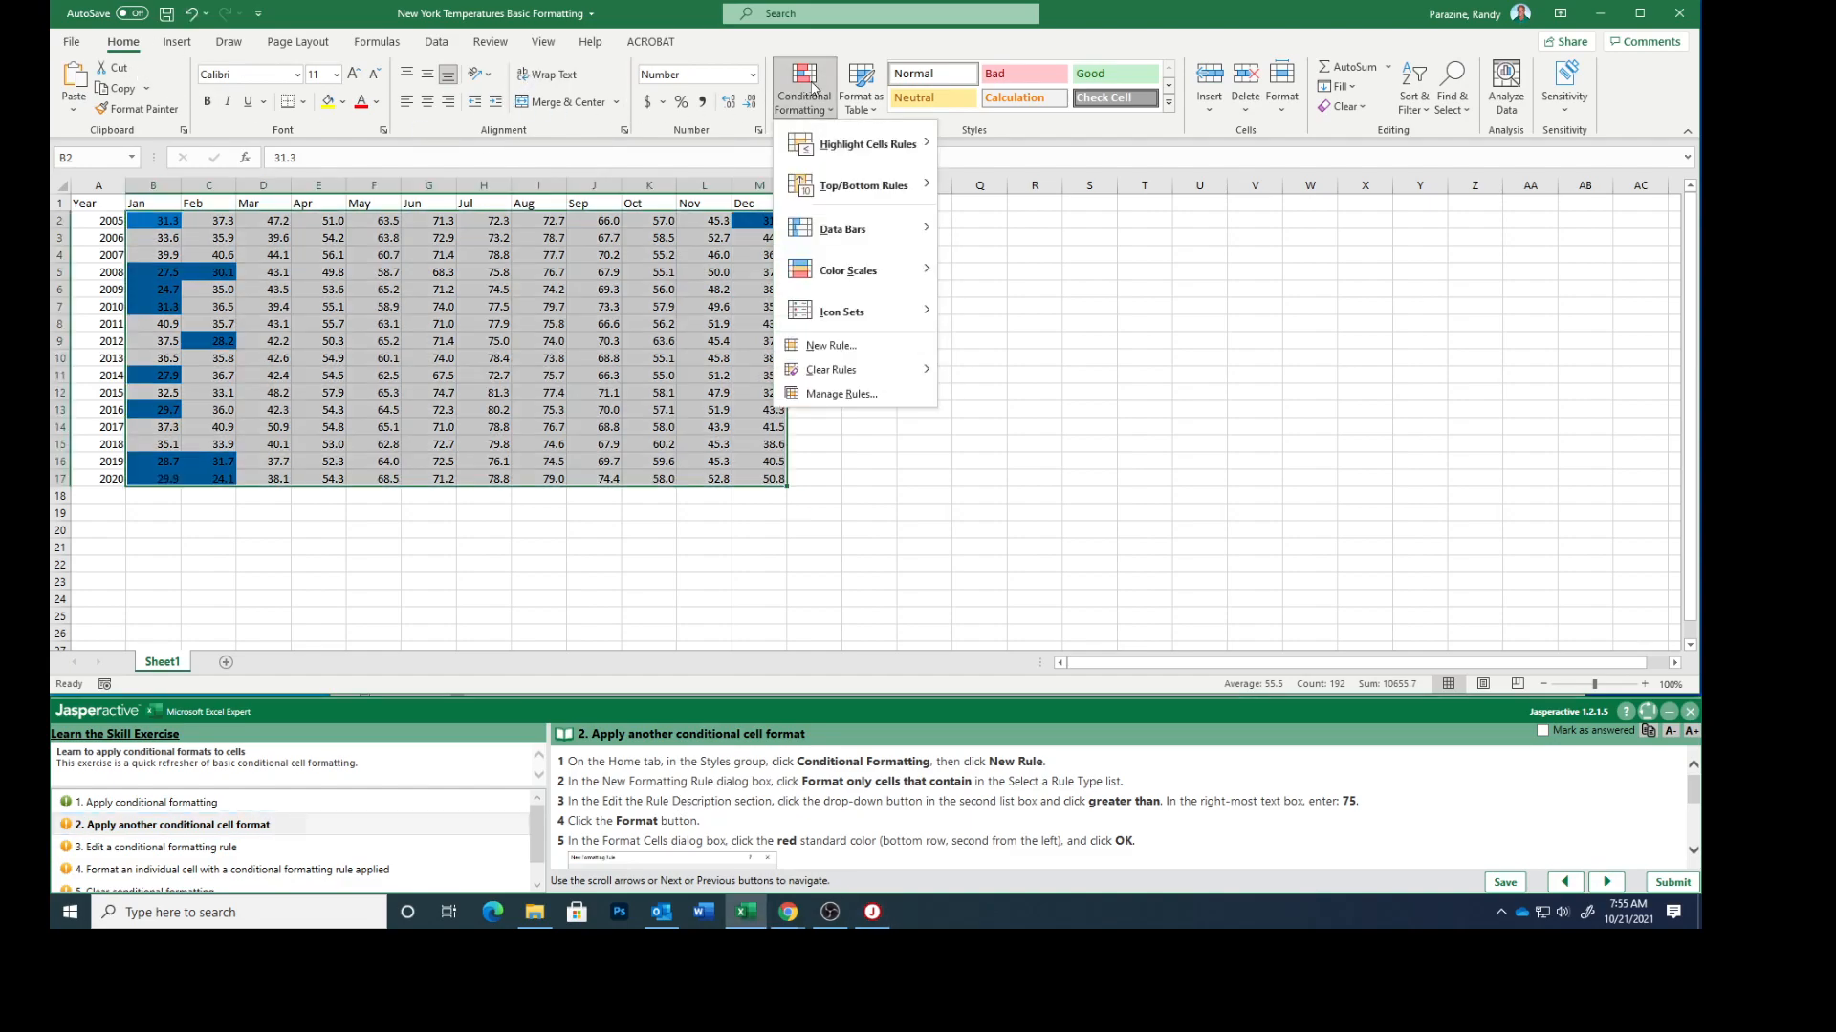
left_click(827, 346)
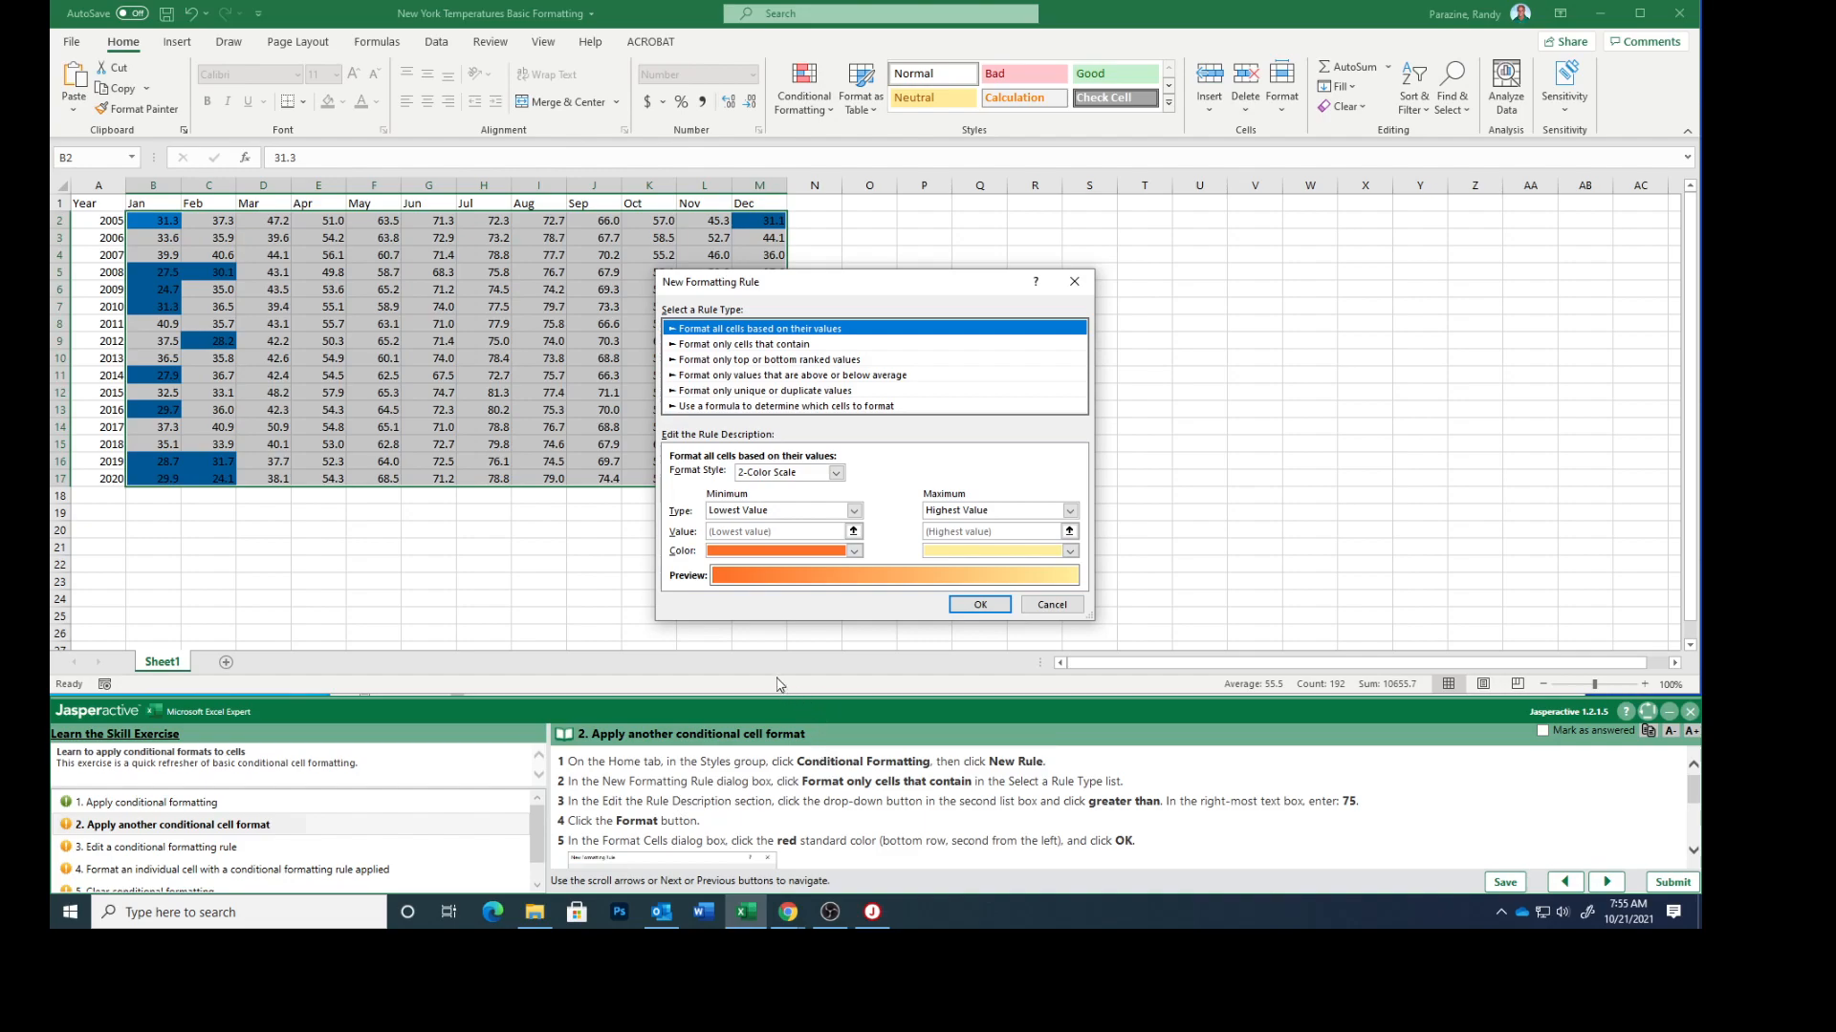
left_click(734, 346)
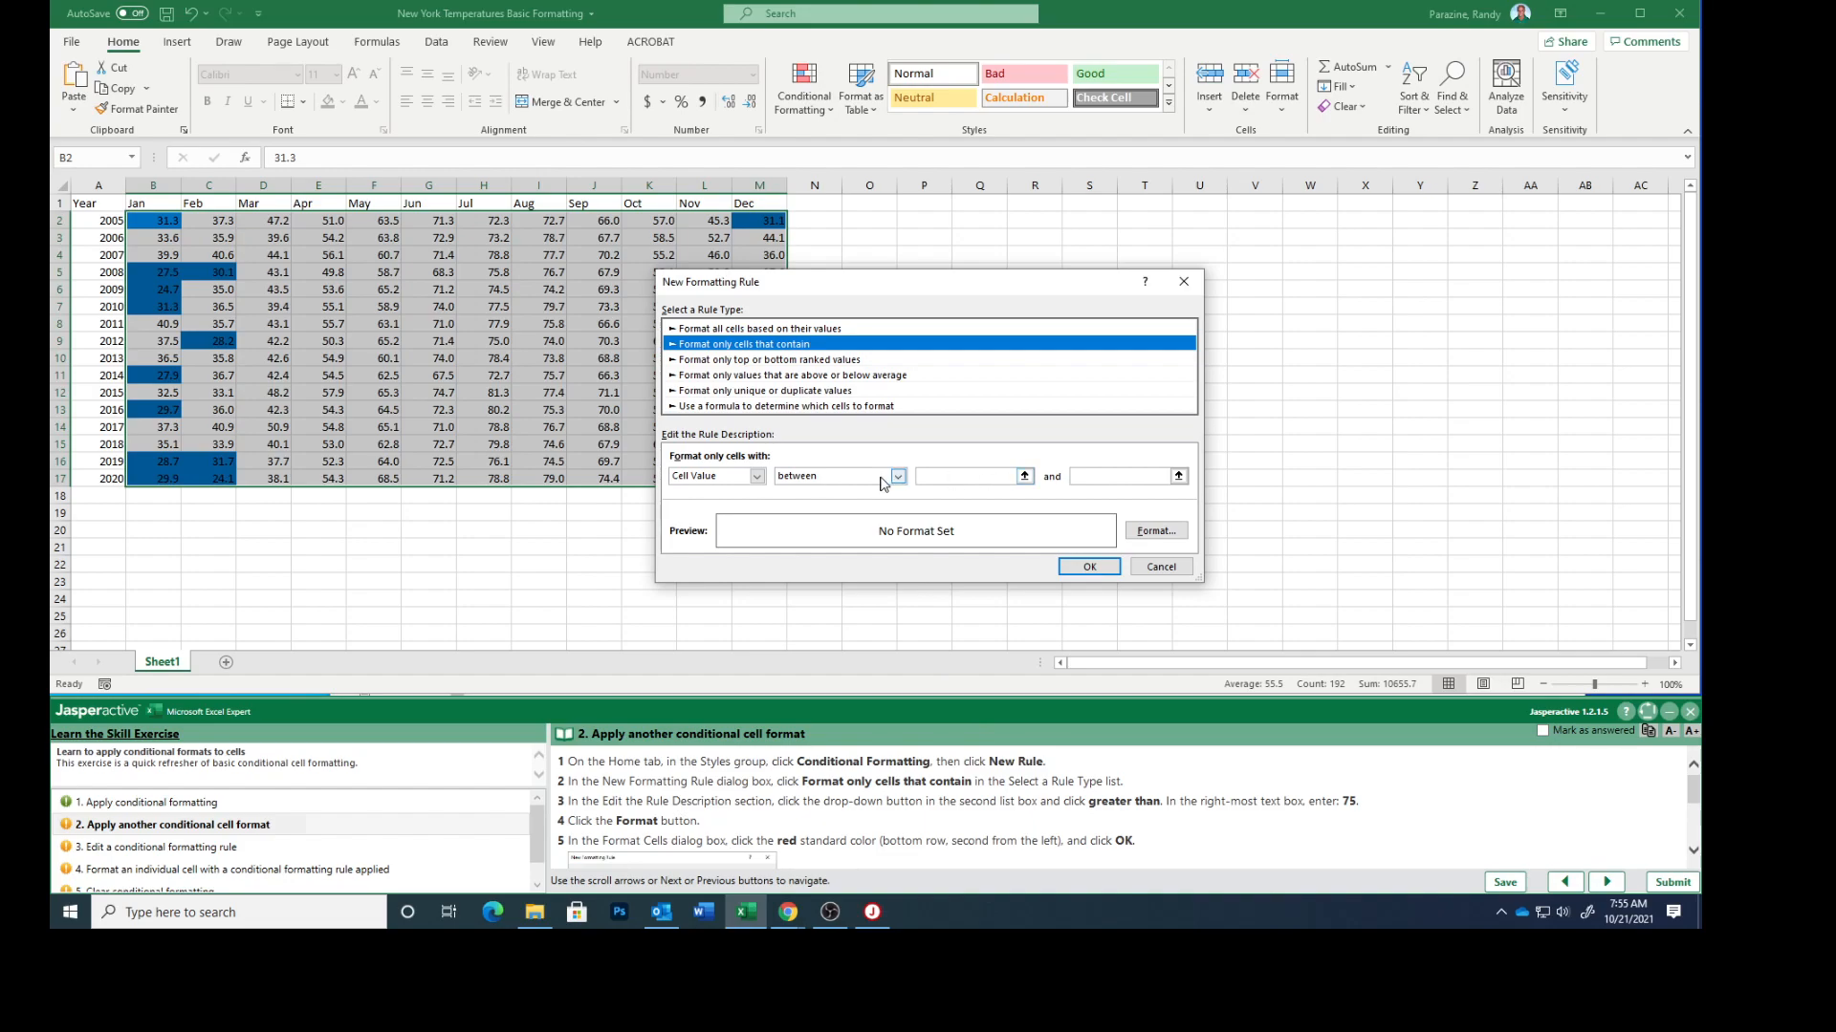
left_click(1025, 477)
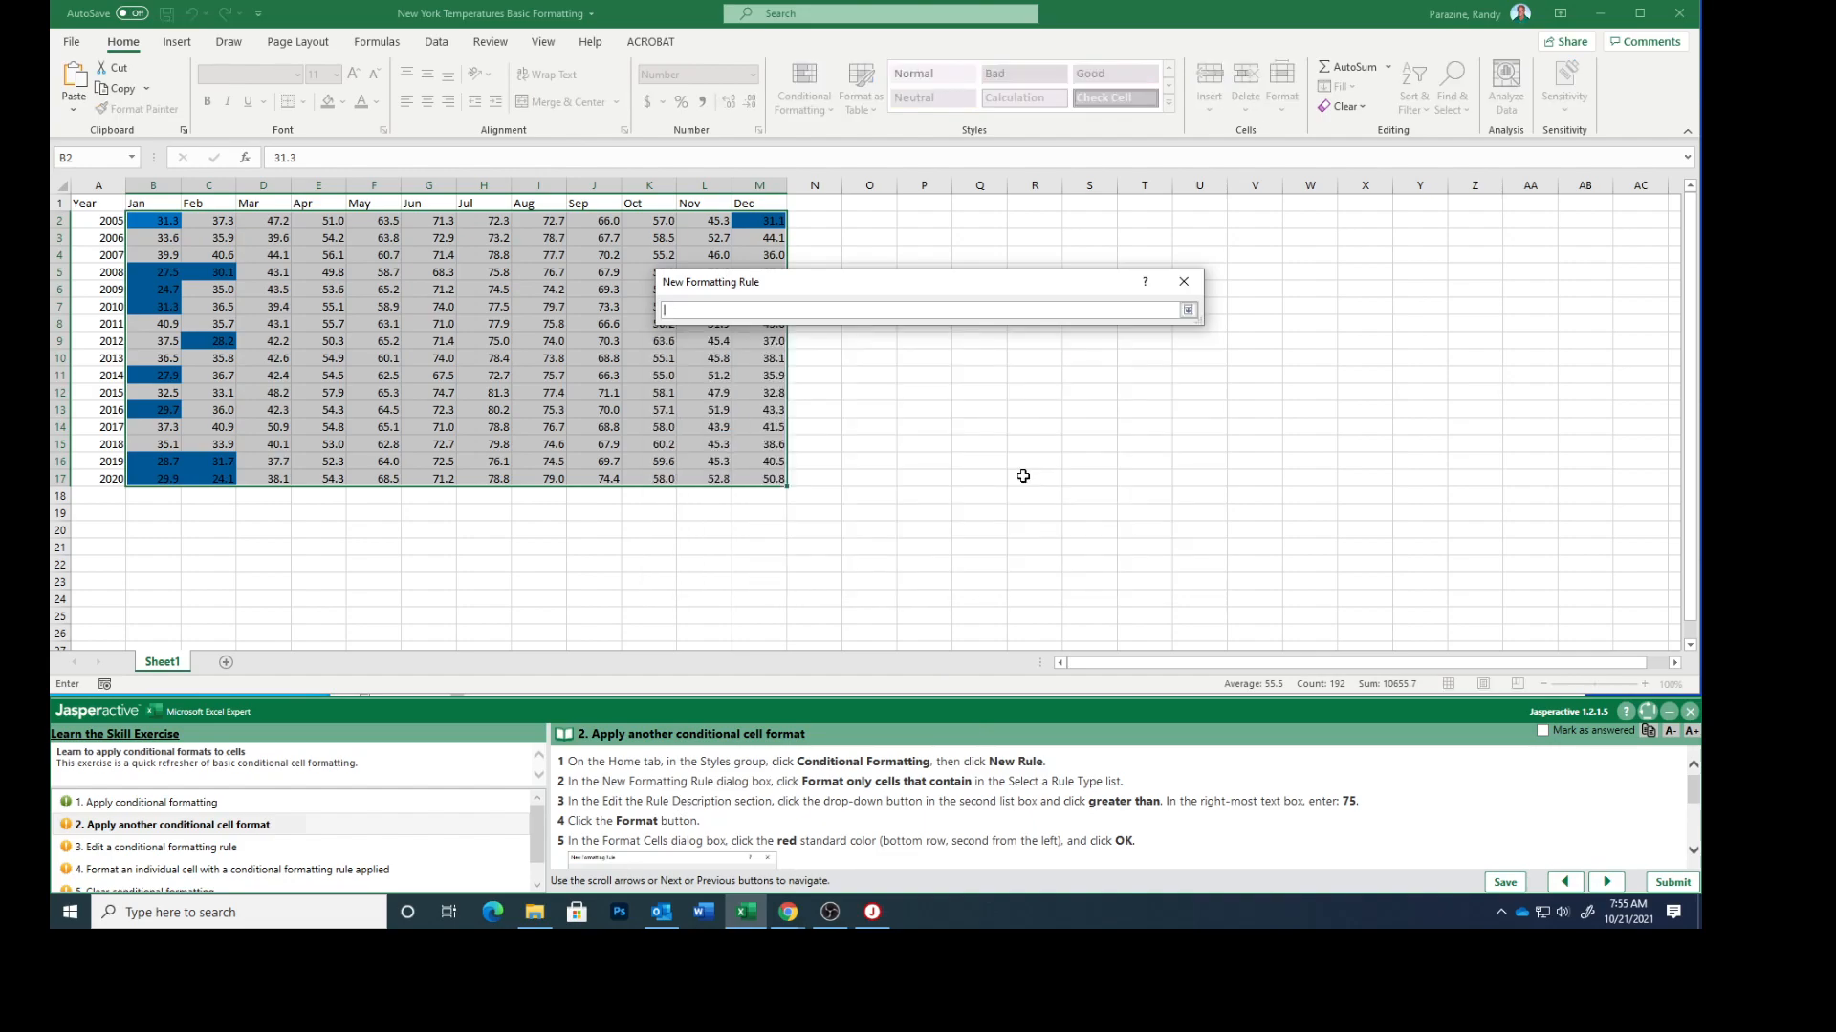
left_click(1189, 309)
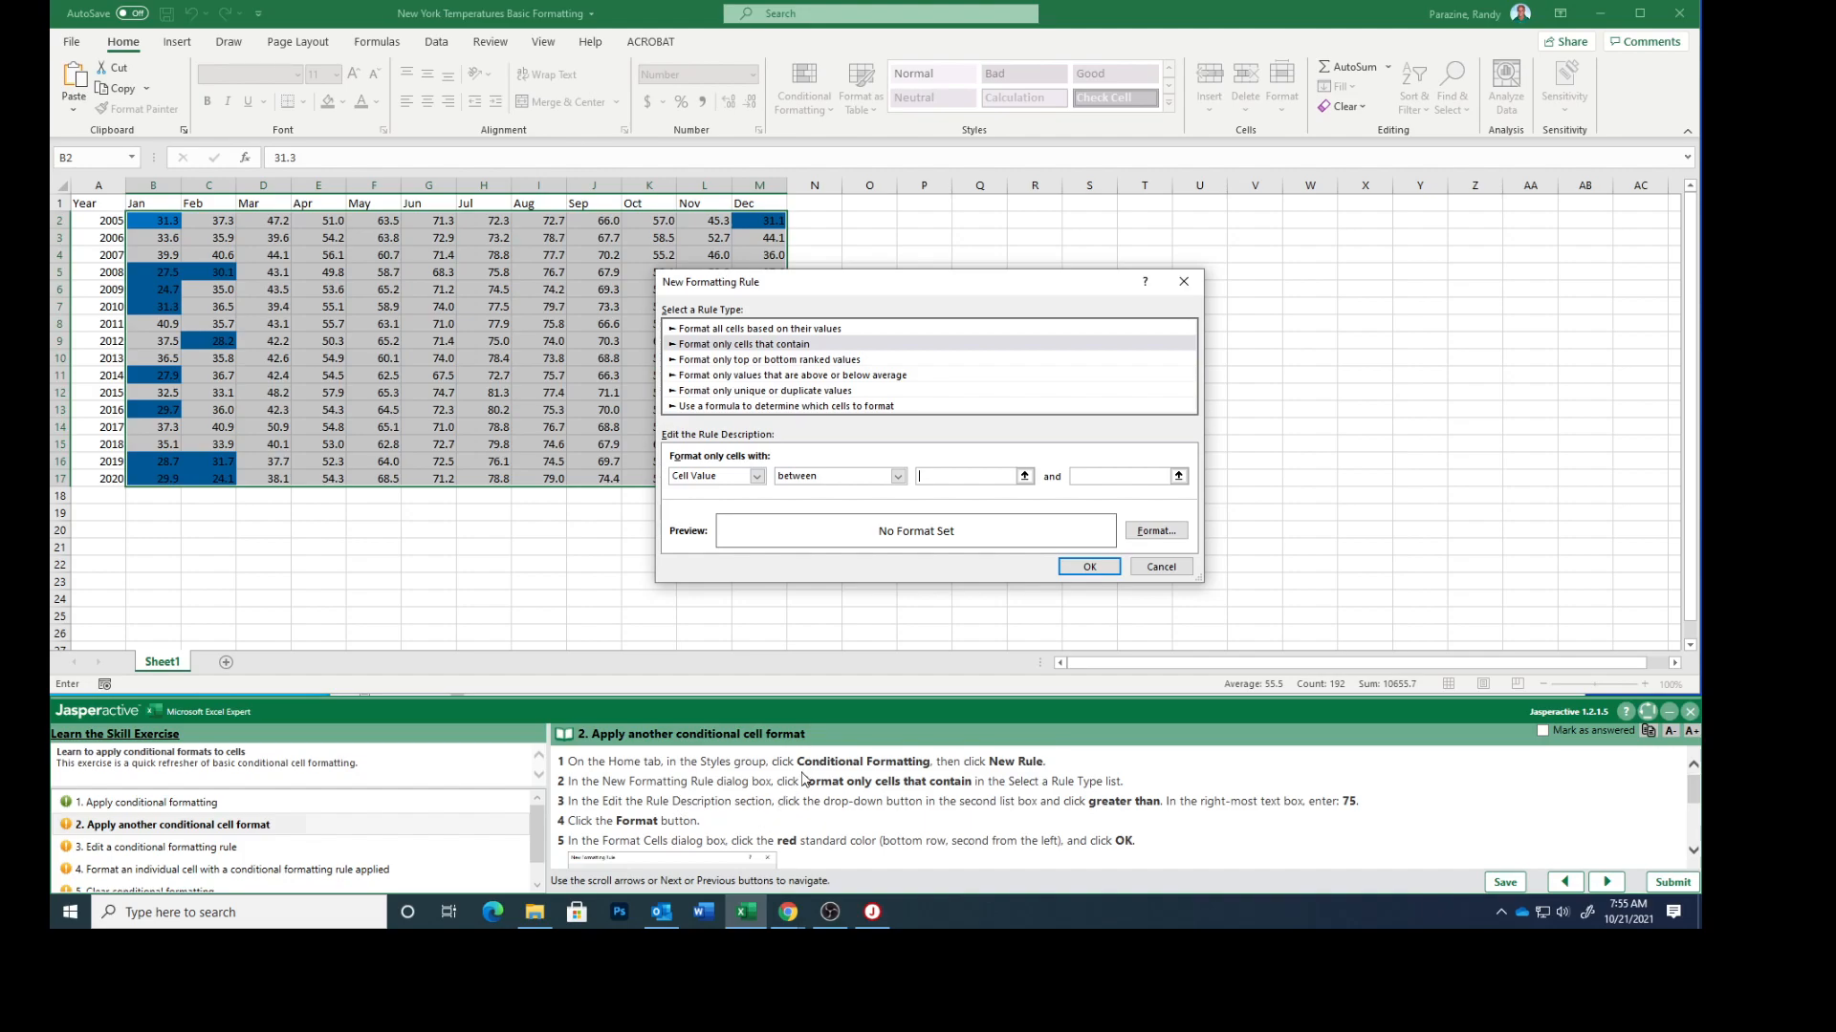
left_click(901, 478)
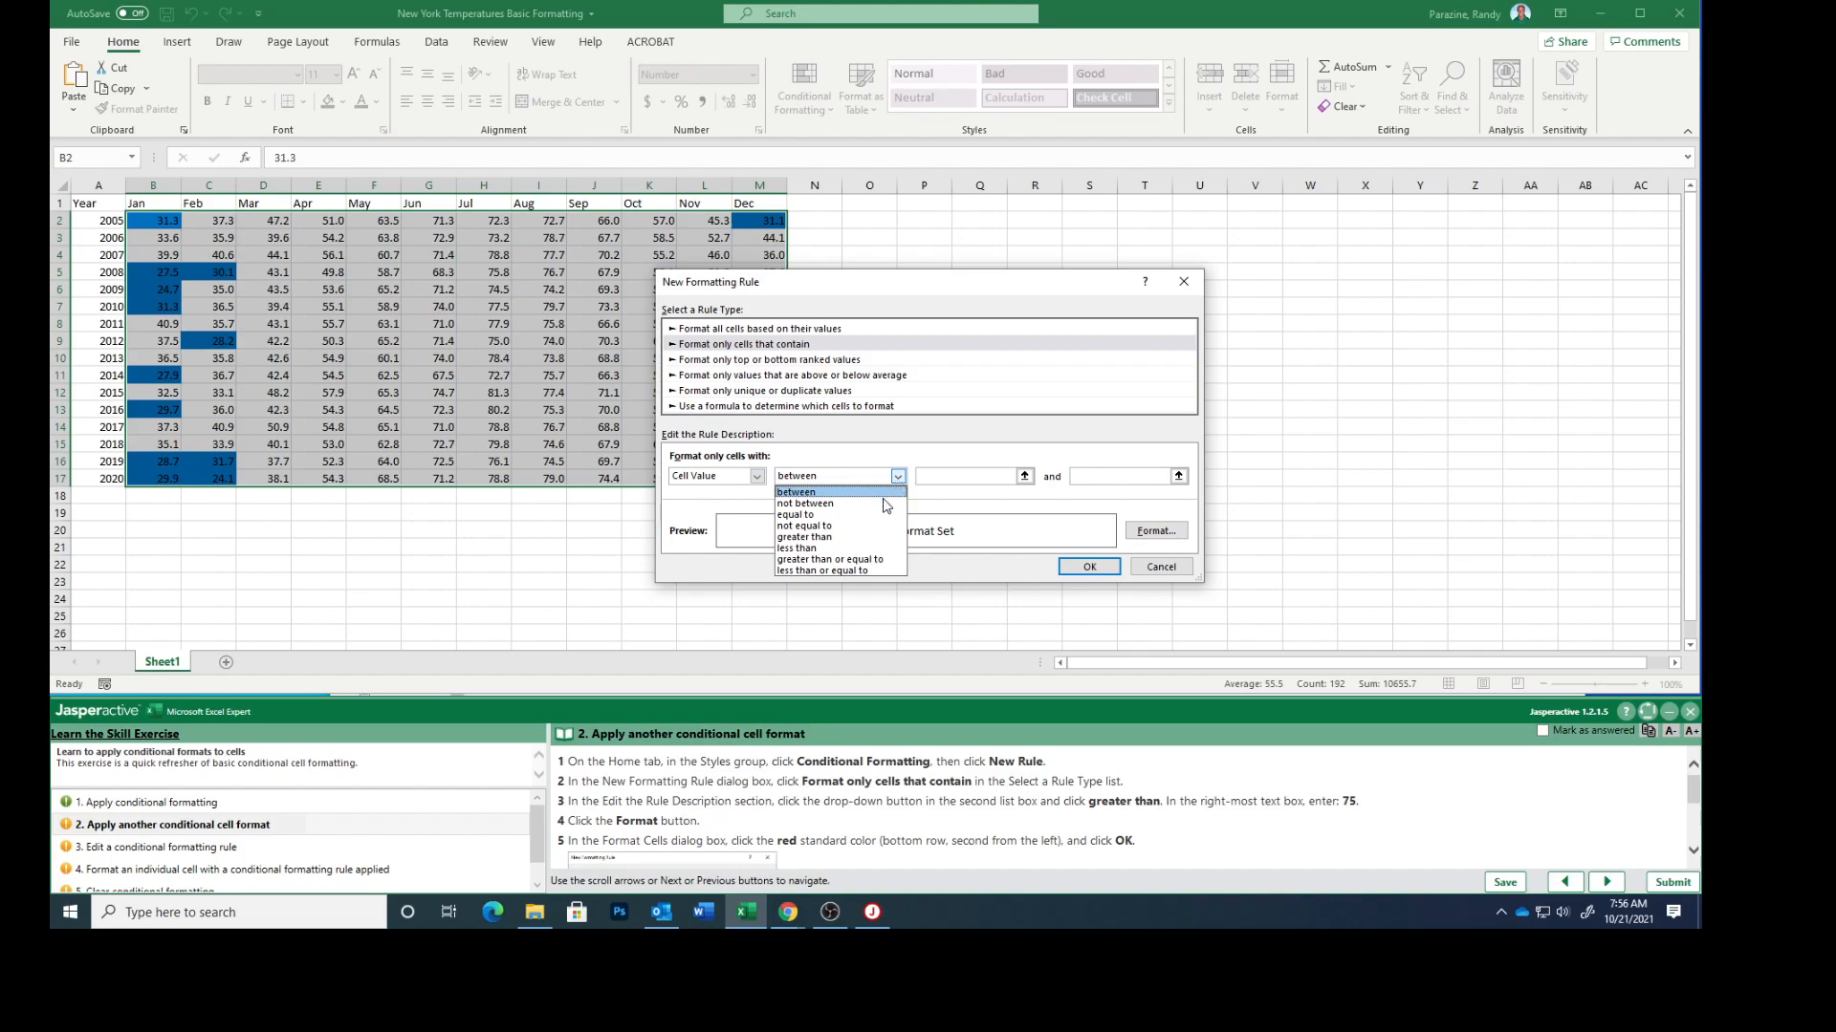
left_click(847, 538)
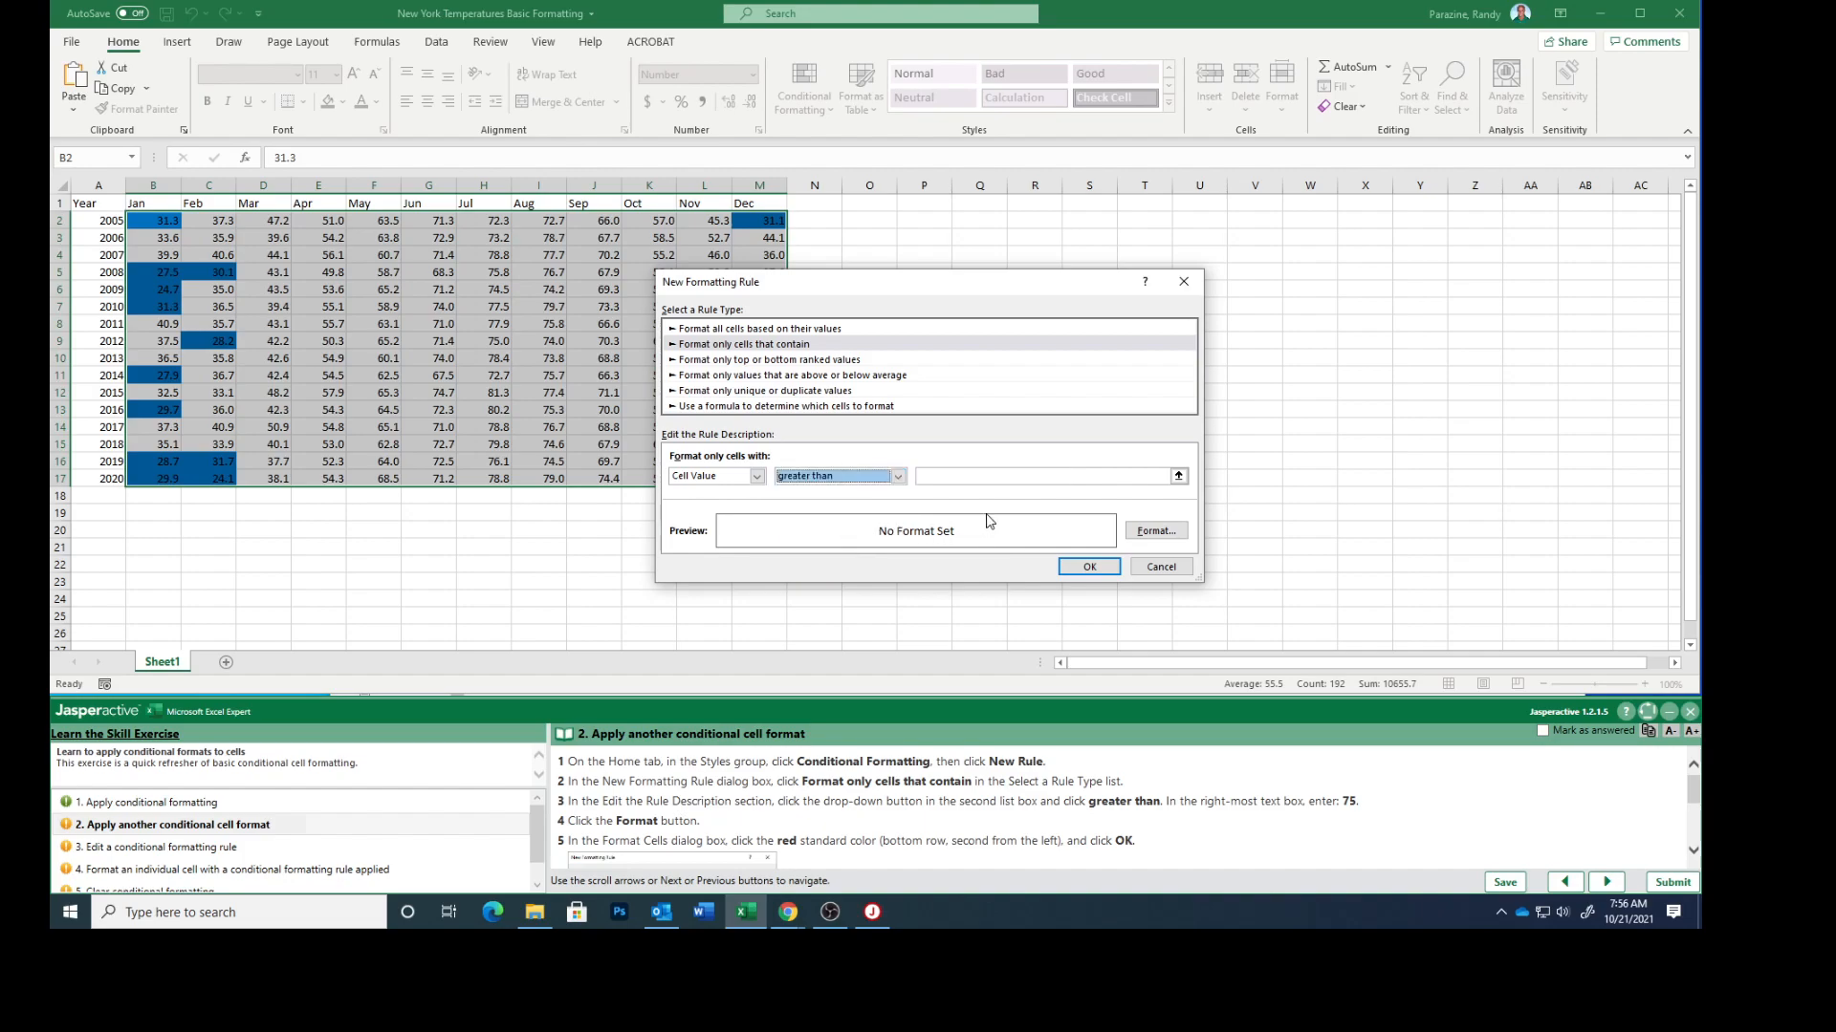
left_click(933, 475)
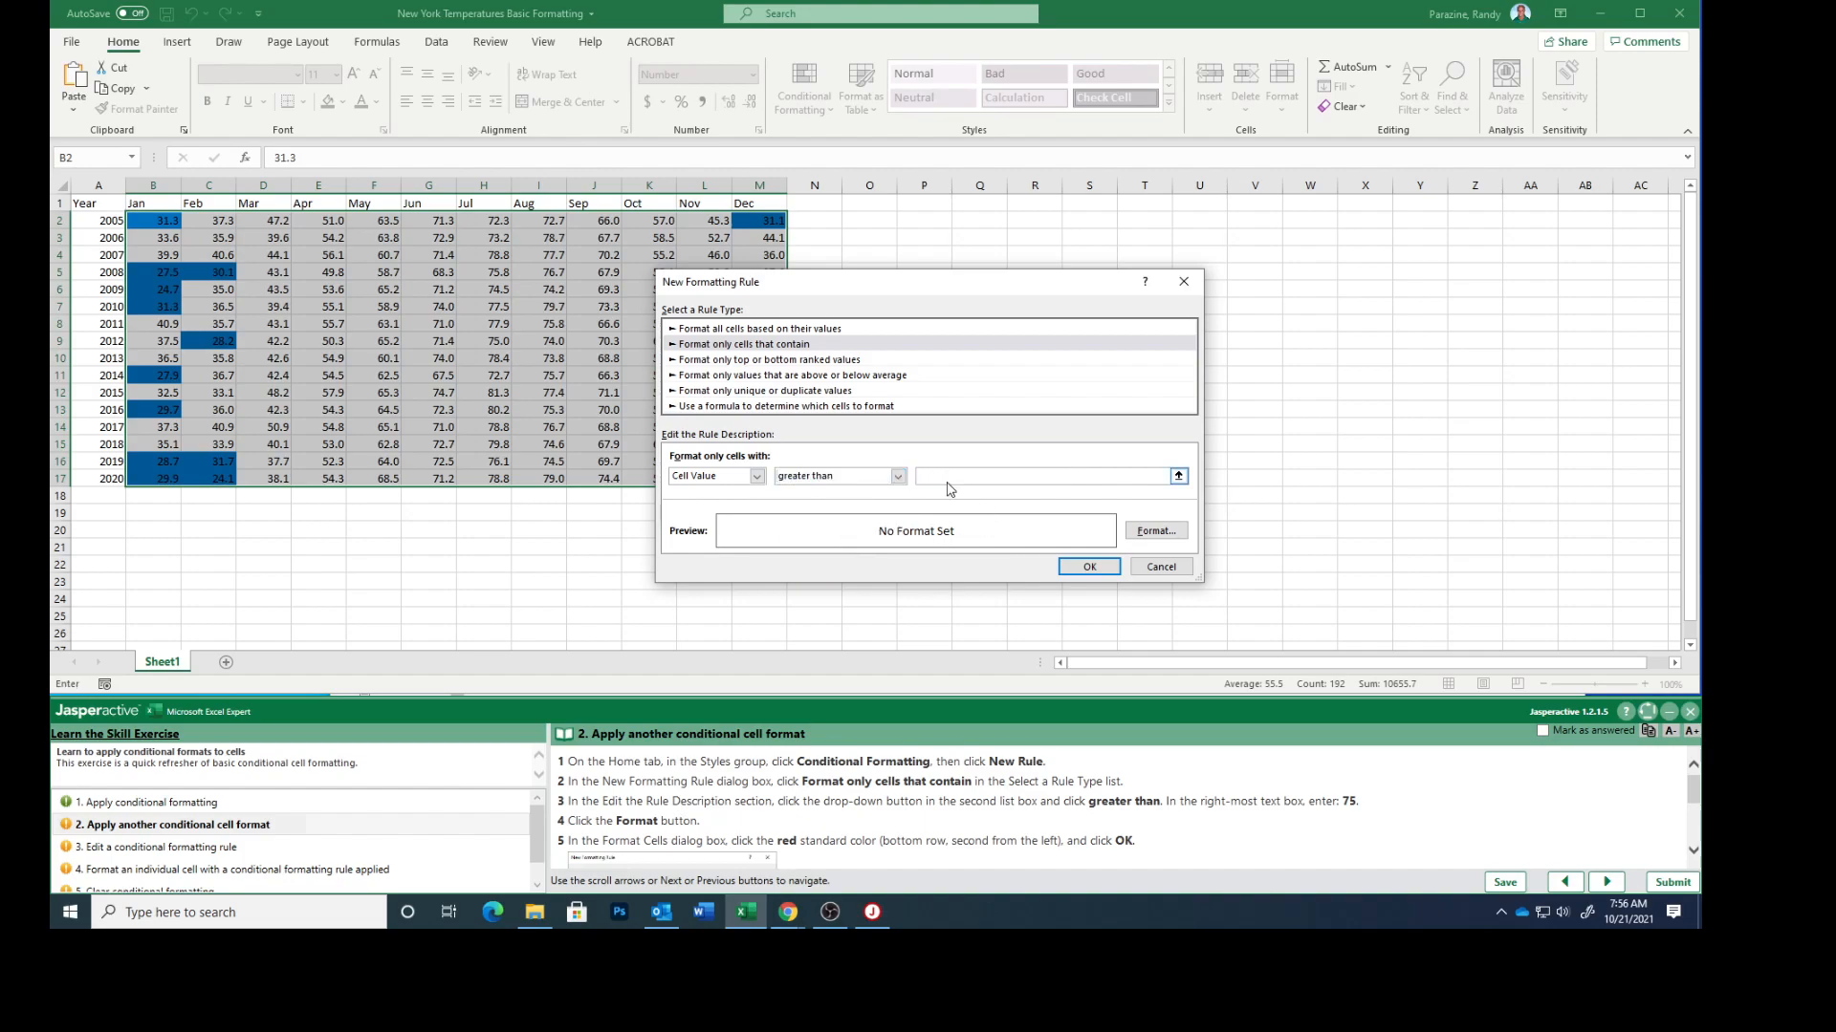
Set the greater-than rule's fill to standard red and apply the rule
left_click(1156, 531)
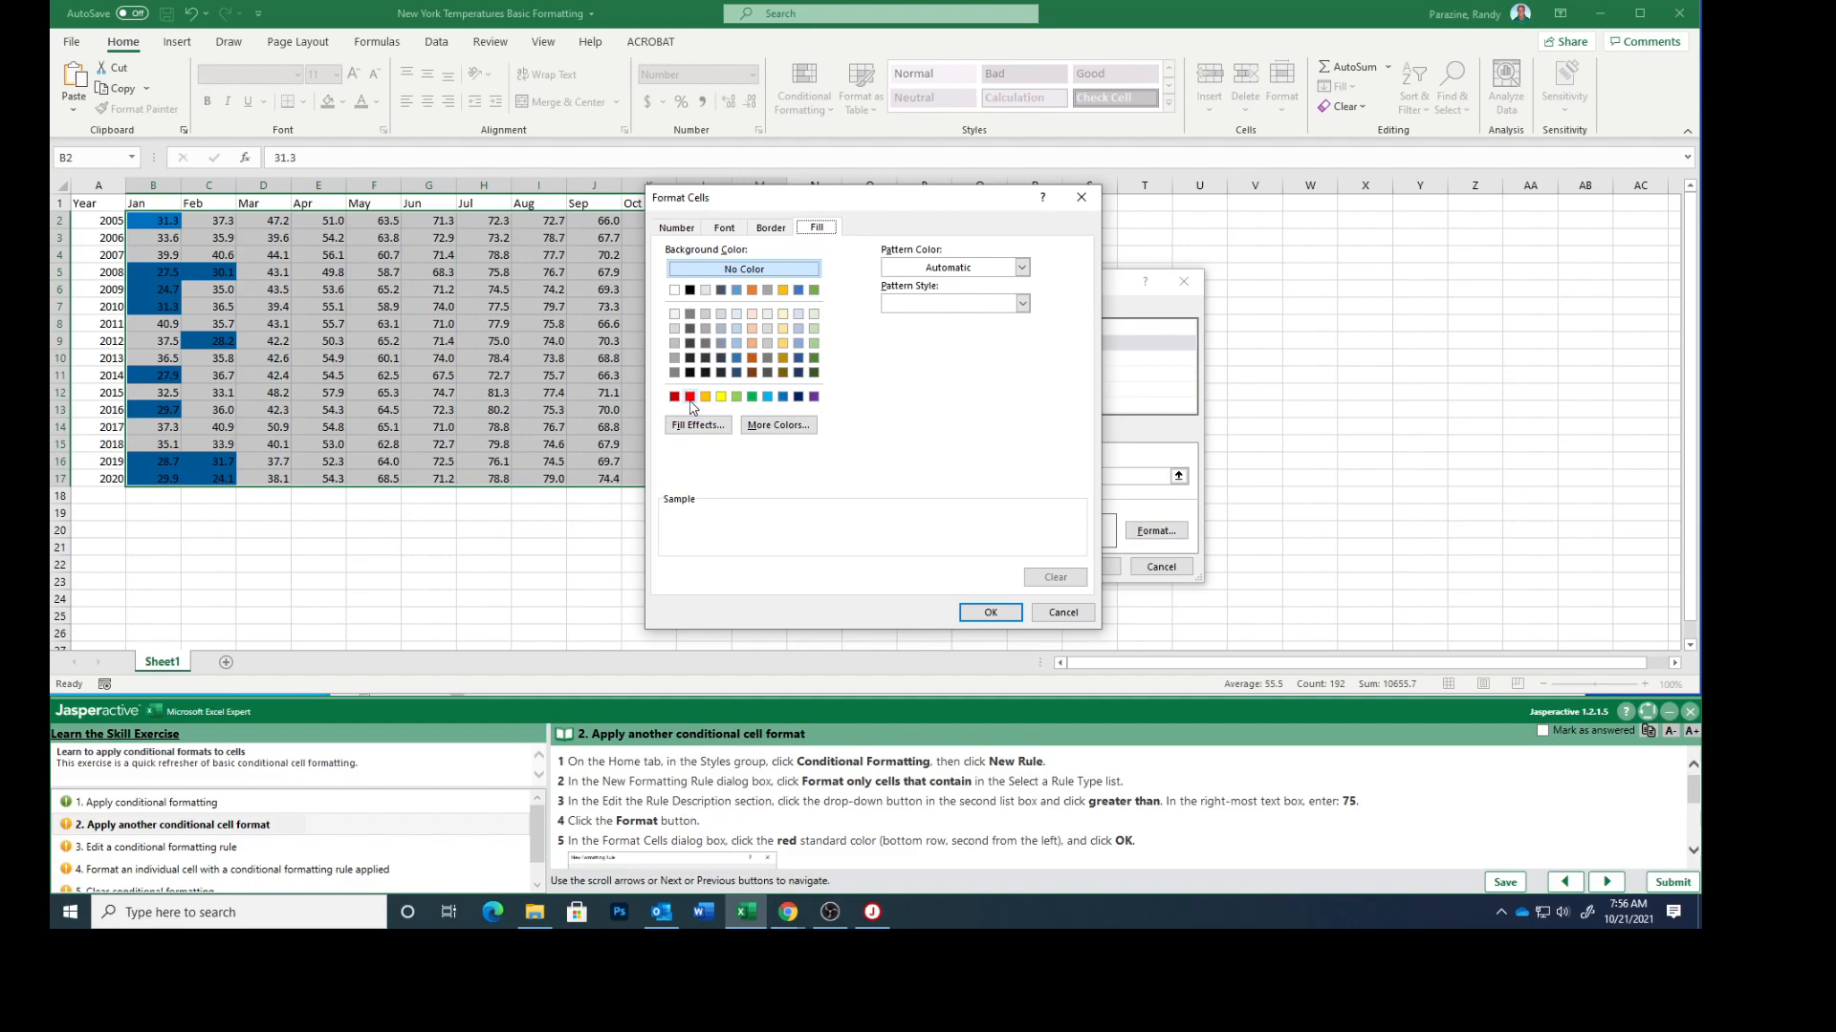
left_click(689, 397)
left_click(991, 612)
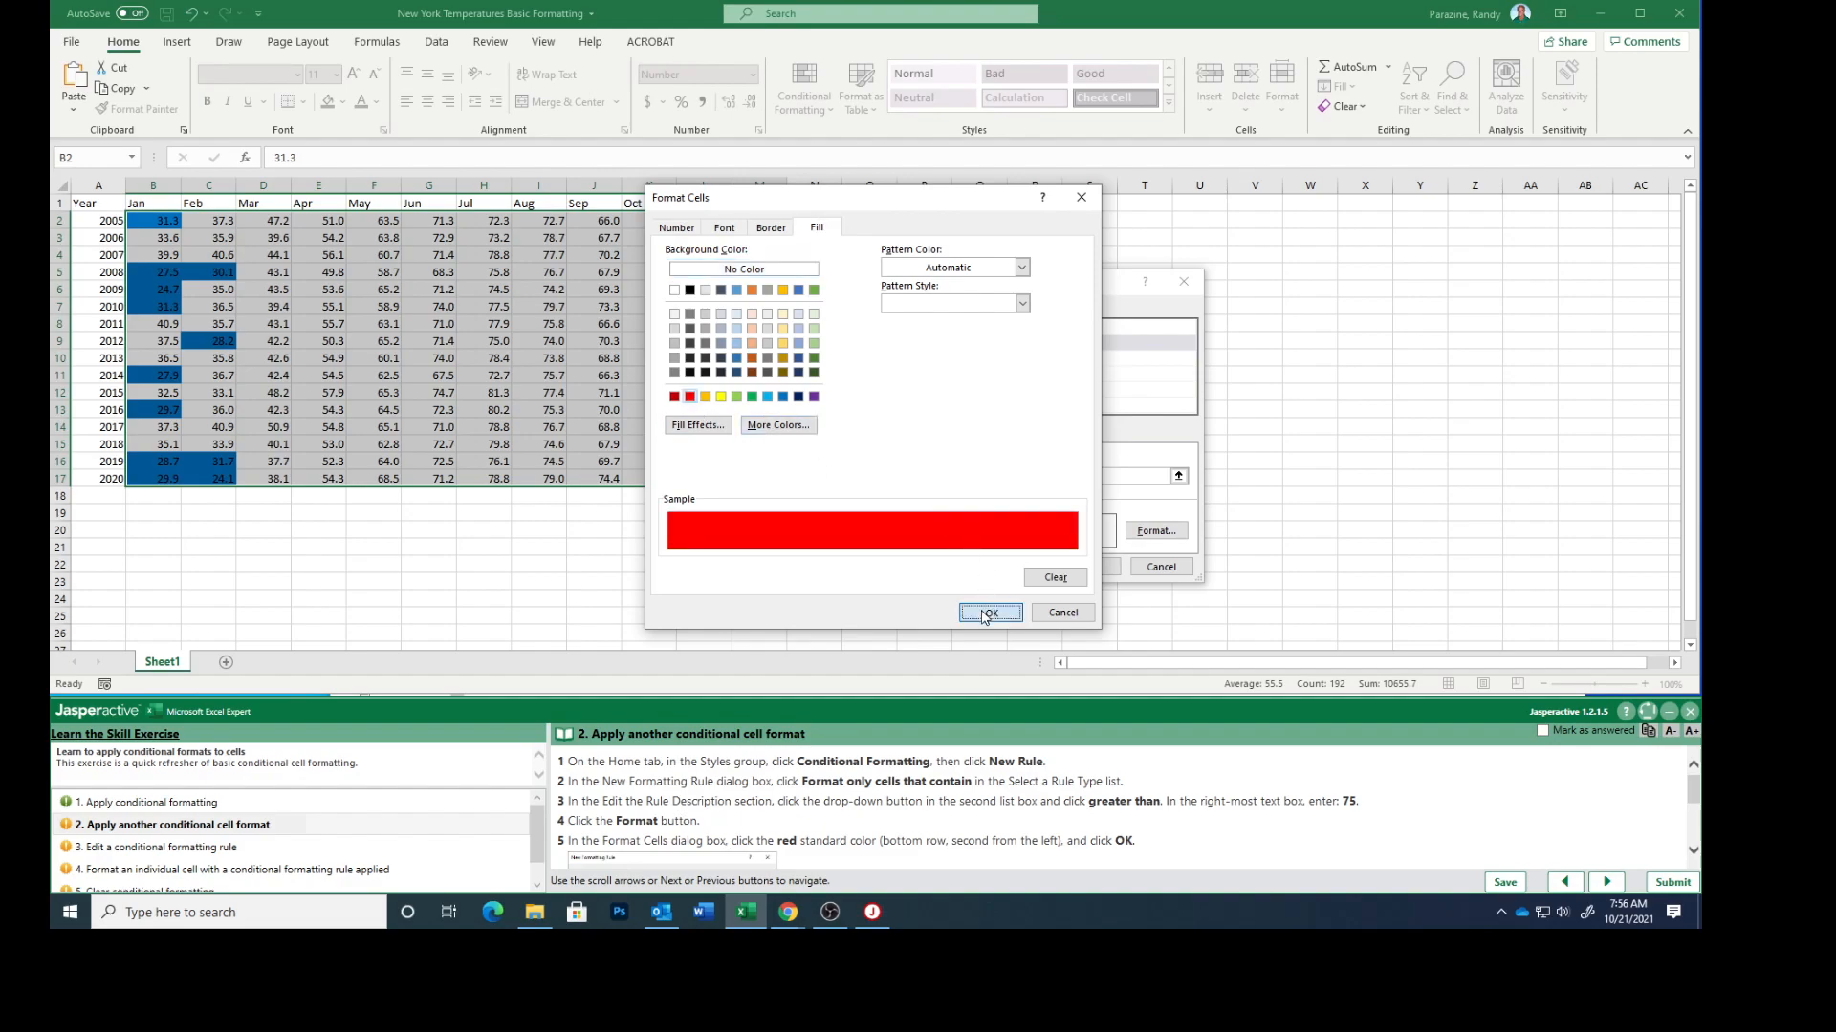
scroll(944, 803, "down", 3)
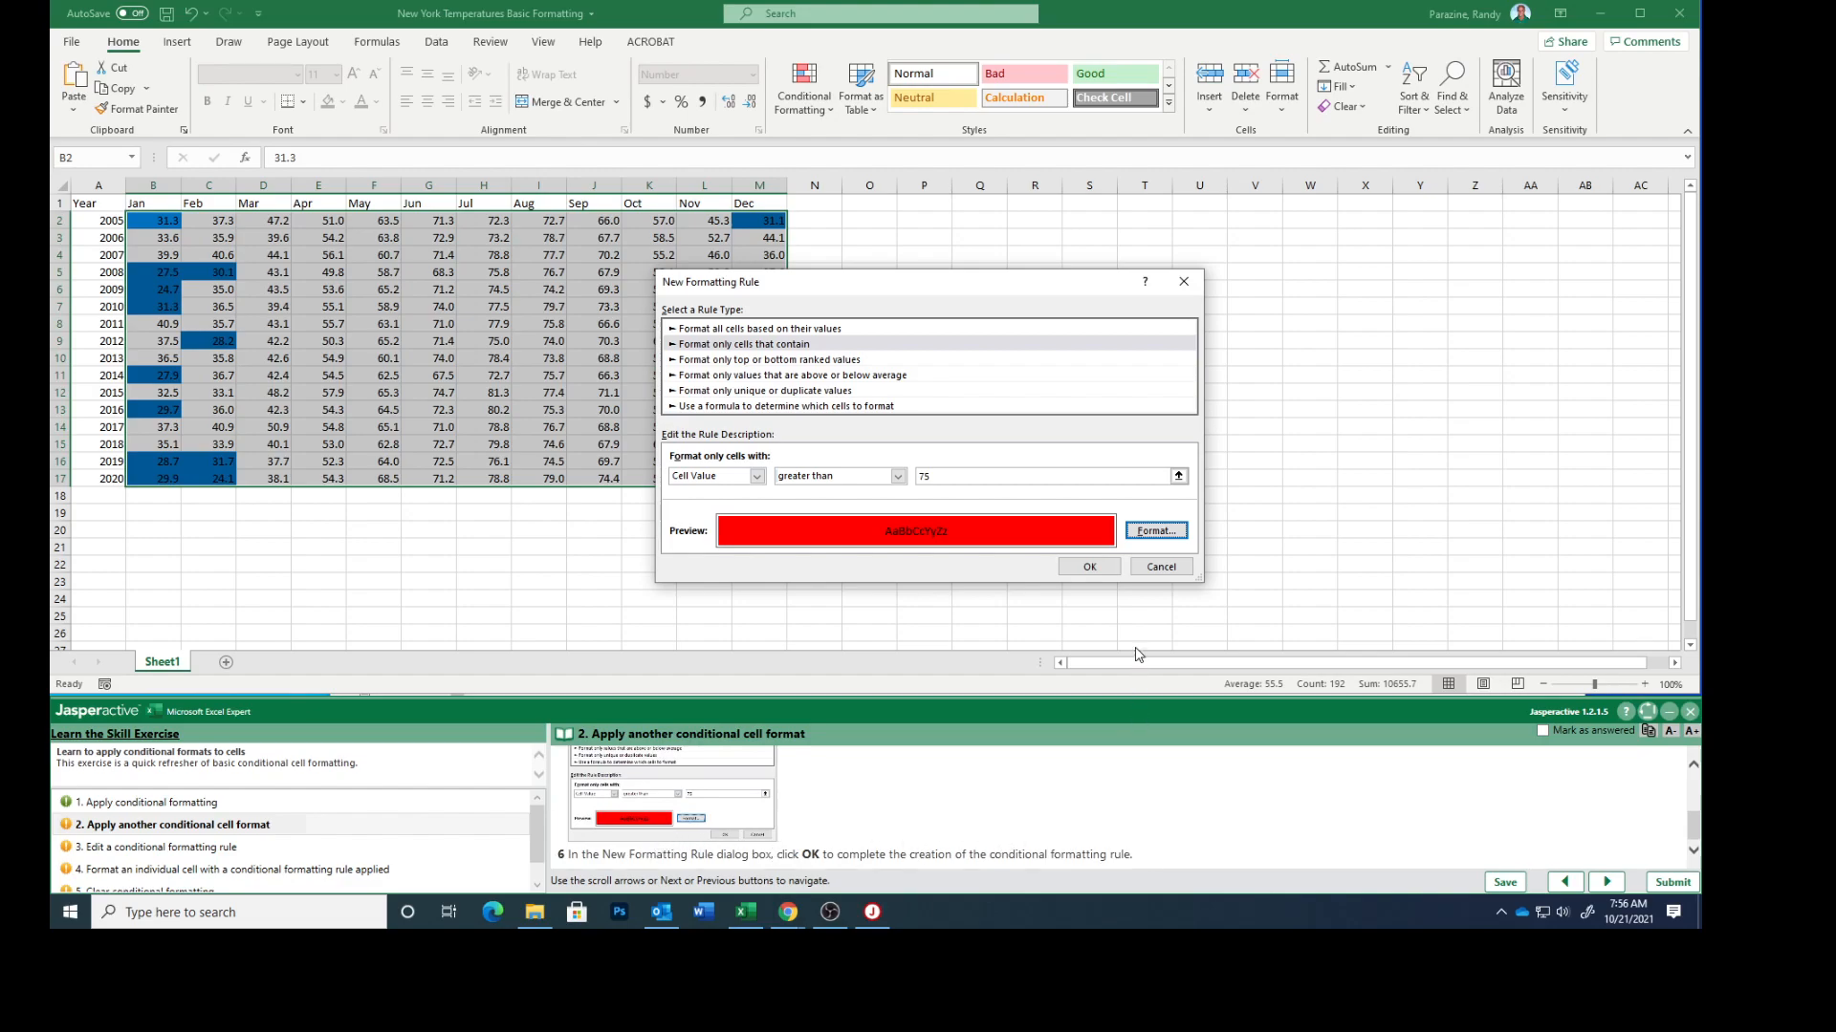
left_click(1090, 568)
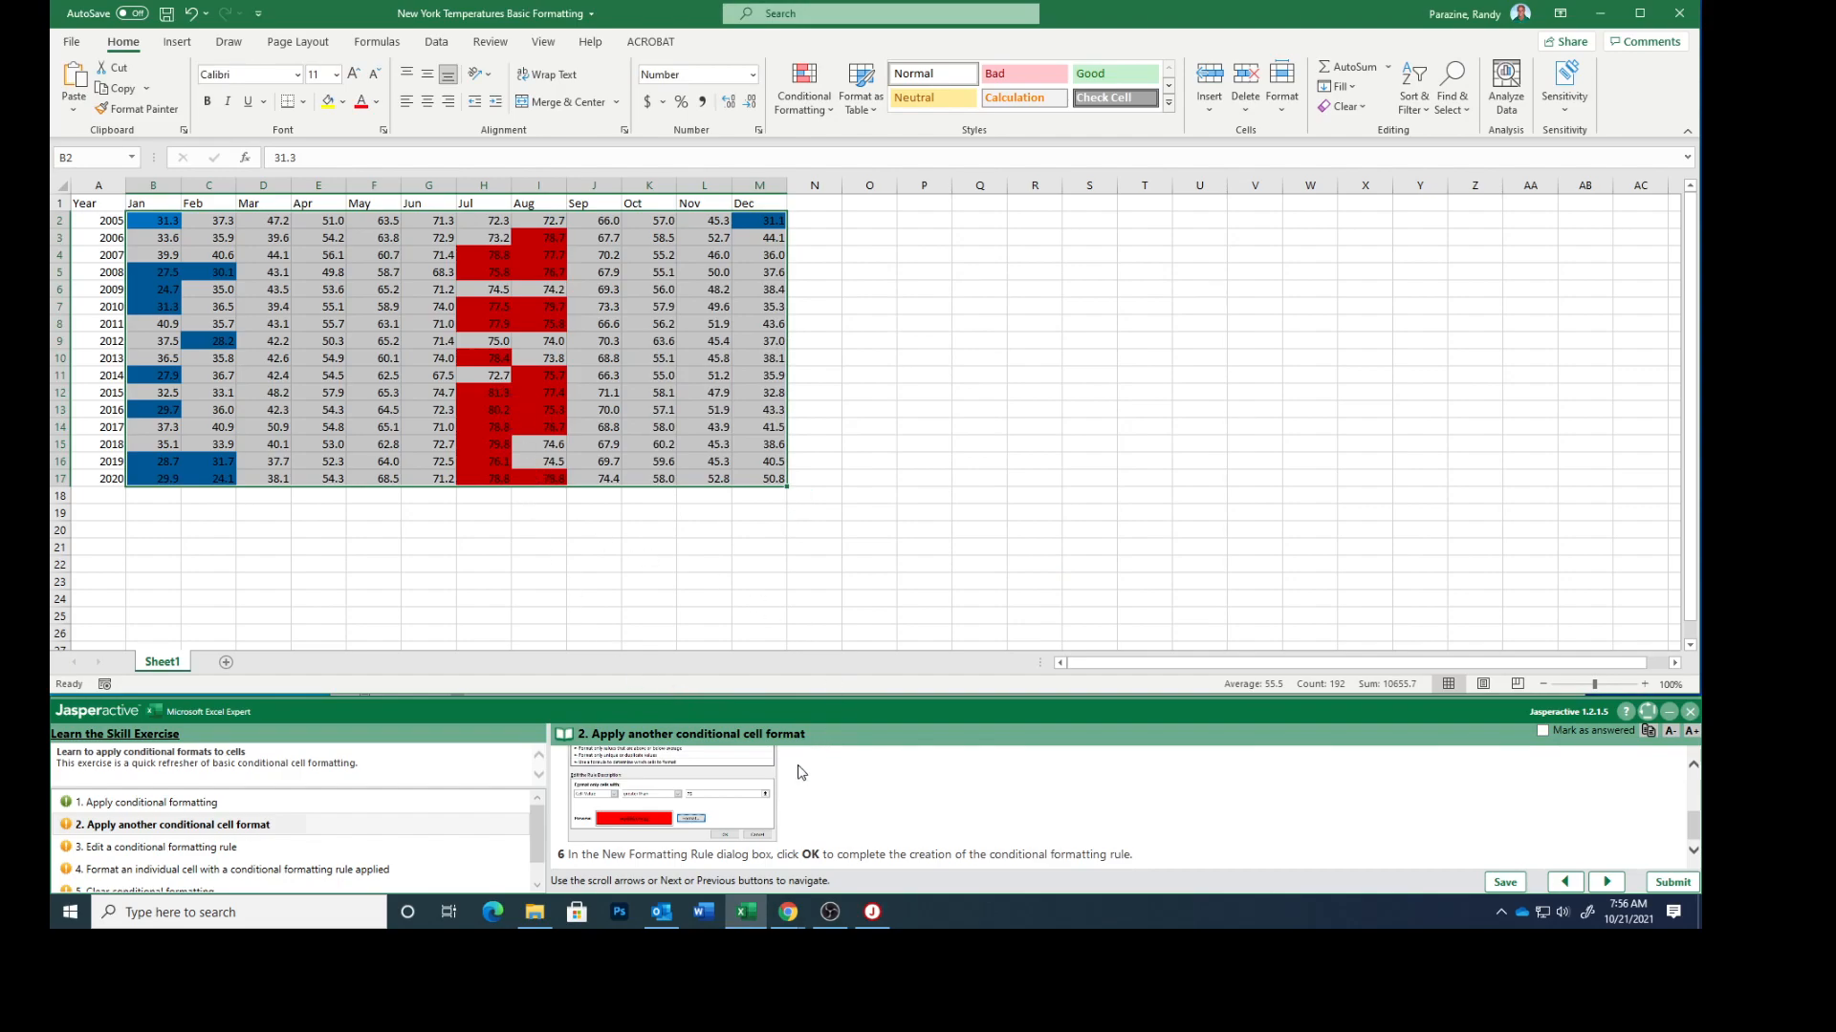
Mark exercise task 2 as answered and go to task 3, Edit a conditional formatting rule
left_click(1543, 733)
left_click(1607, 881)
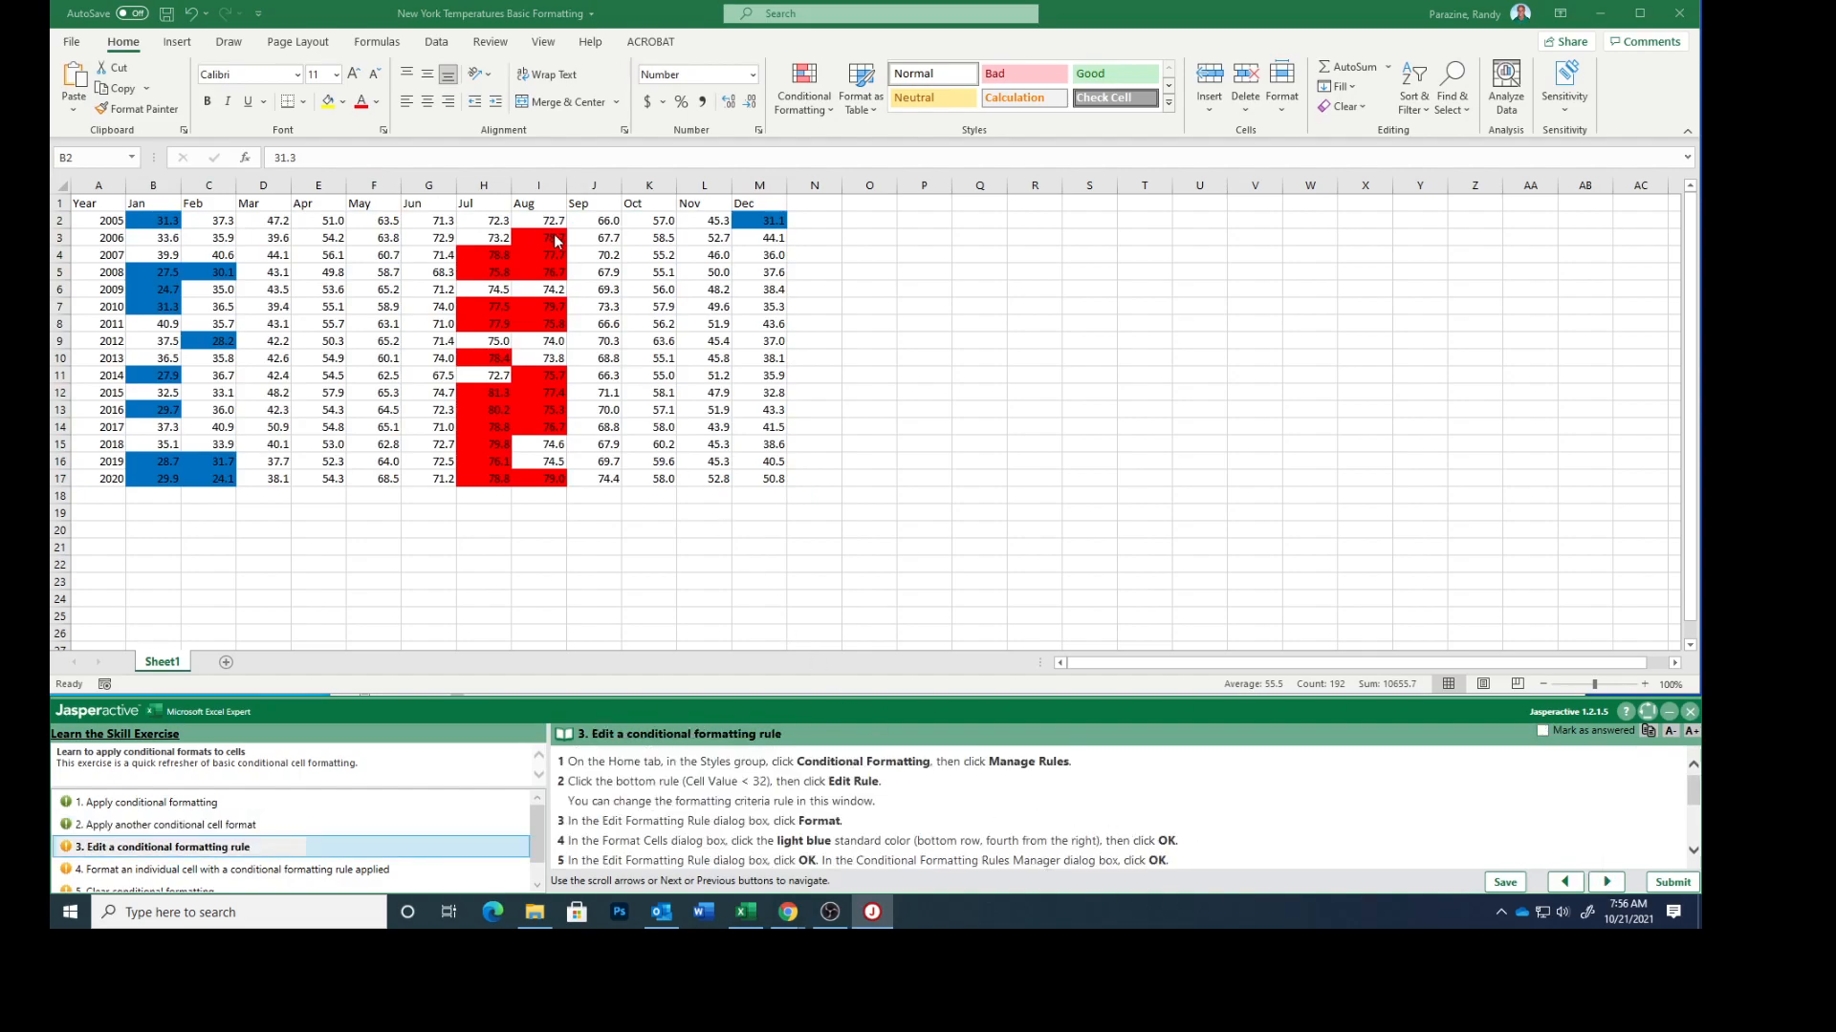
Edit the Cell Value < 32 conditional formatting rule so its fill is standard light blue, and apply the change
left_click(819, 90)
left_click(818, 91)
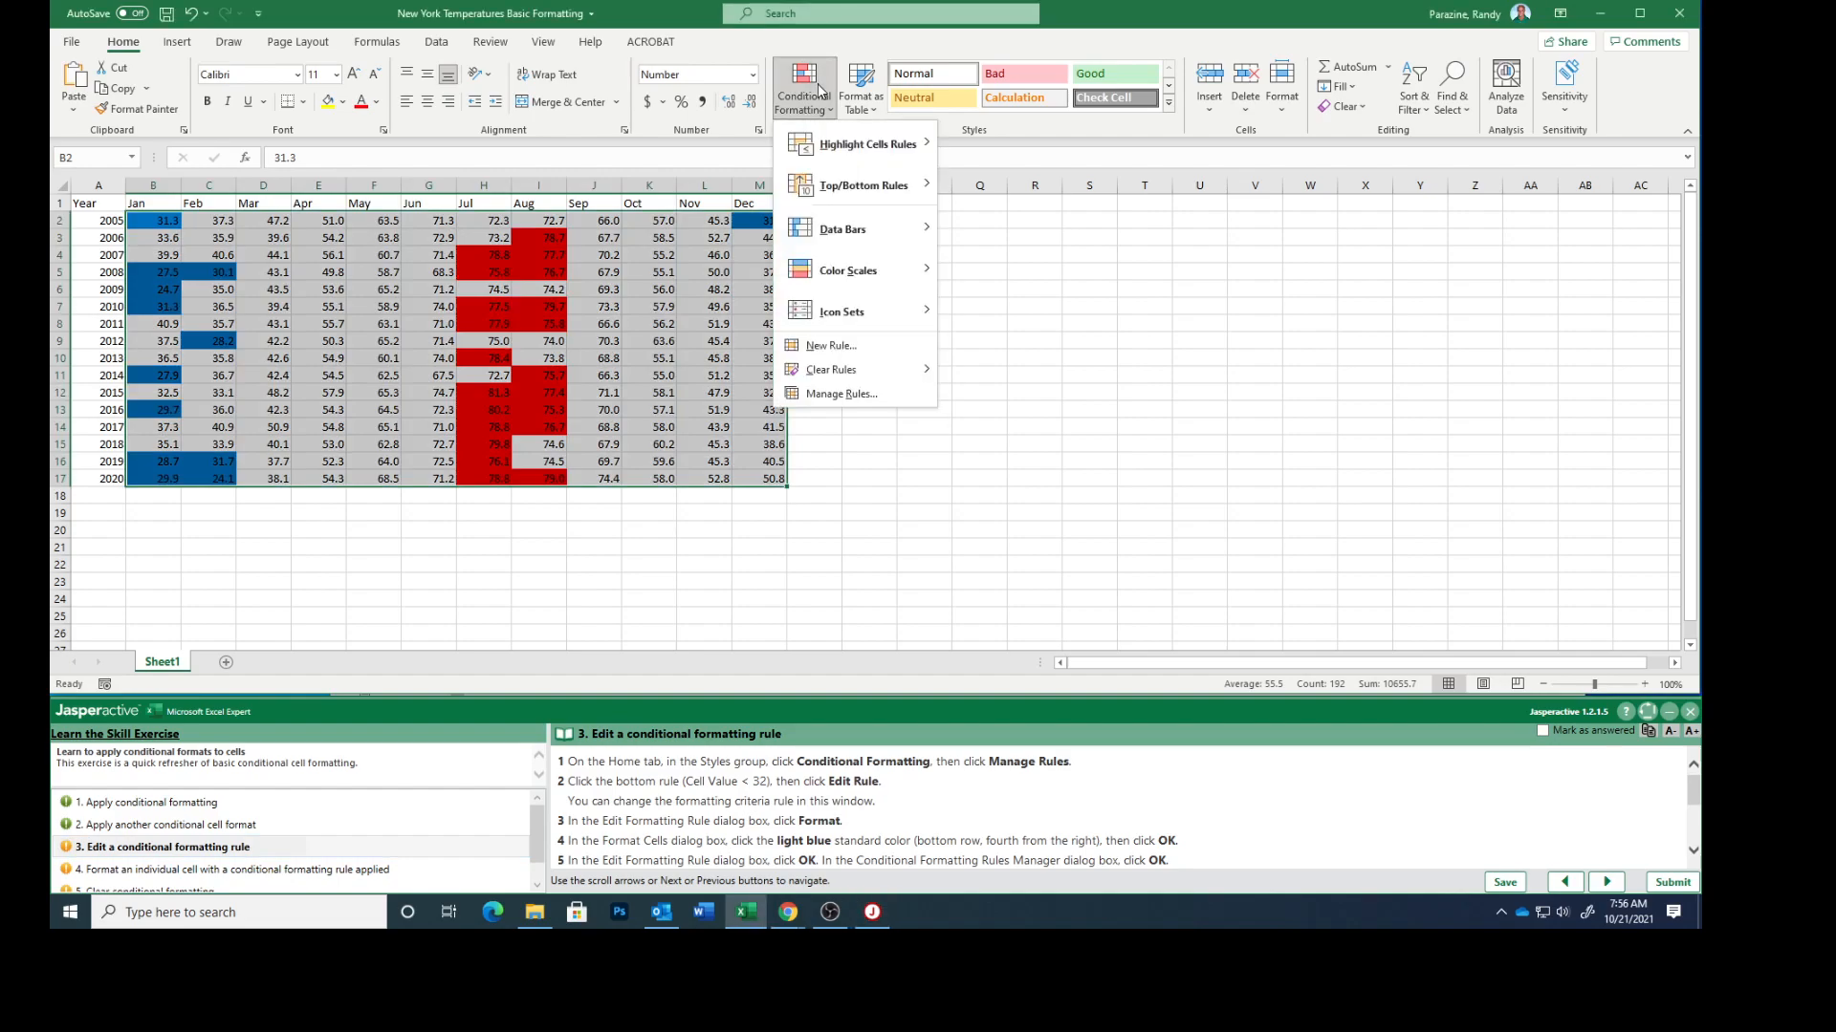
left_click(830, 395)
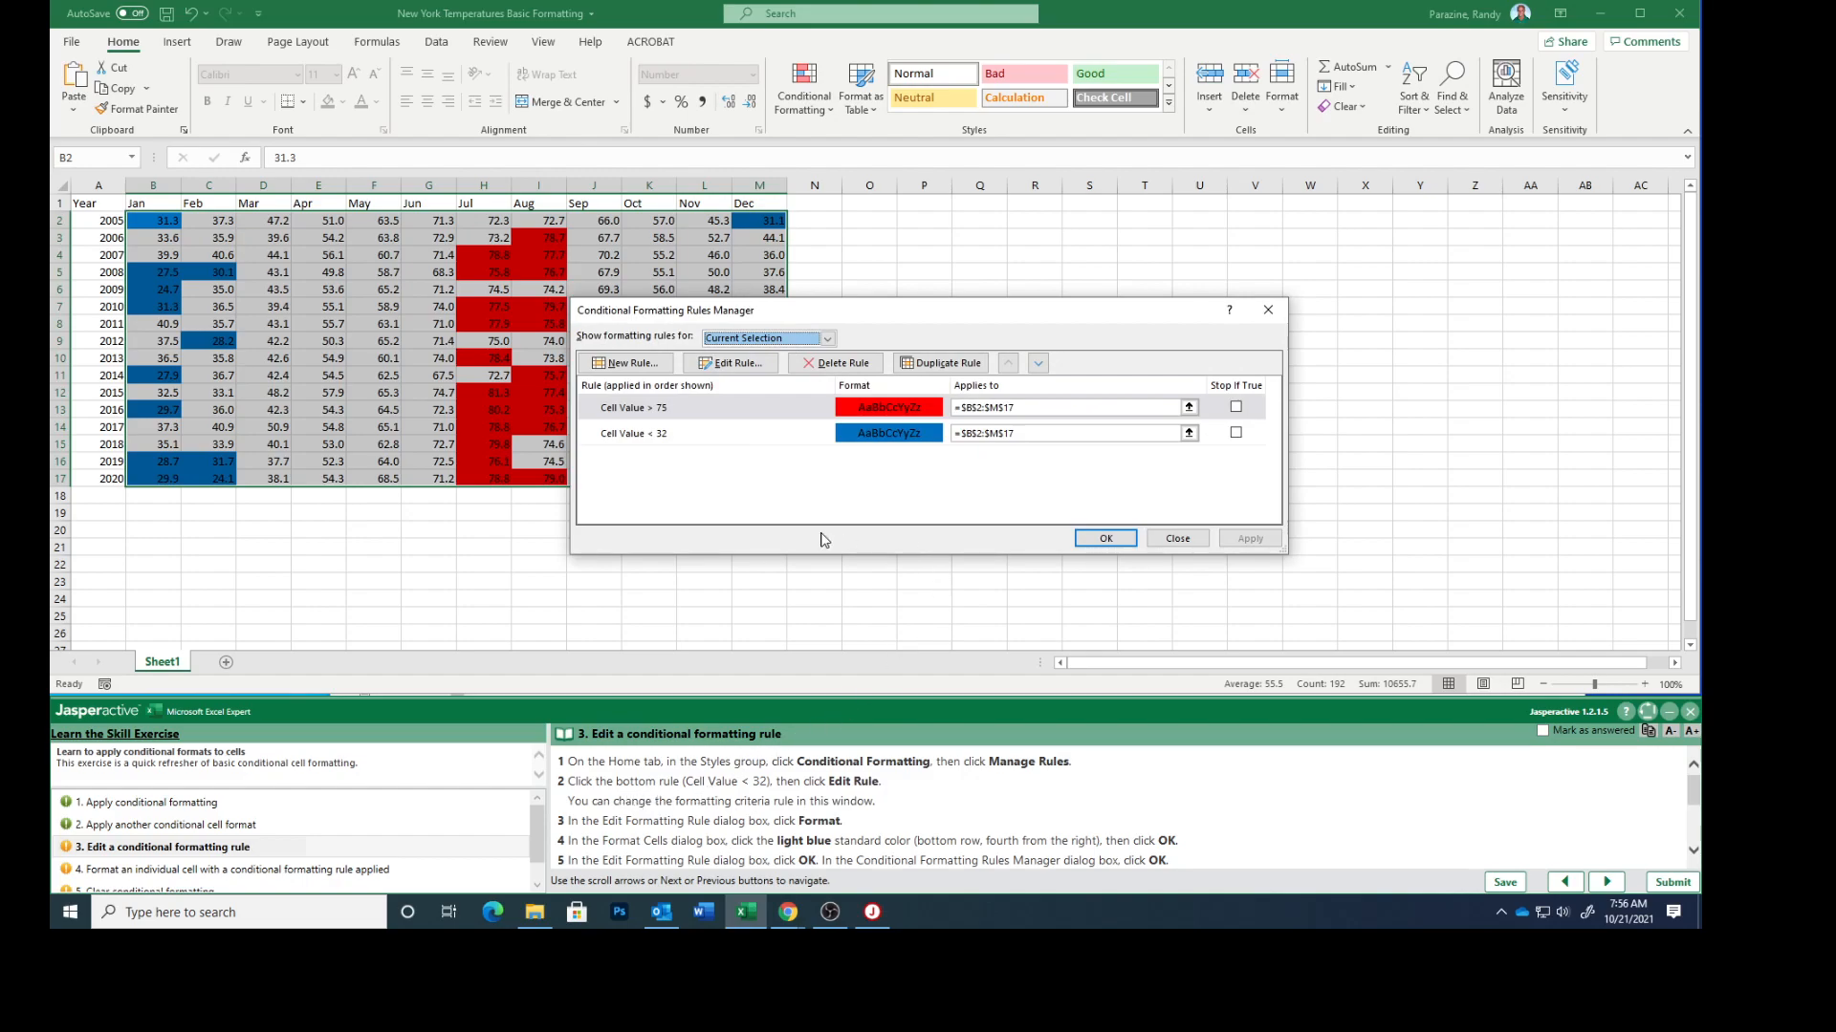
left_click(675, 444)
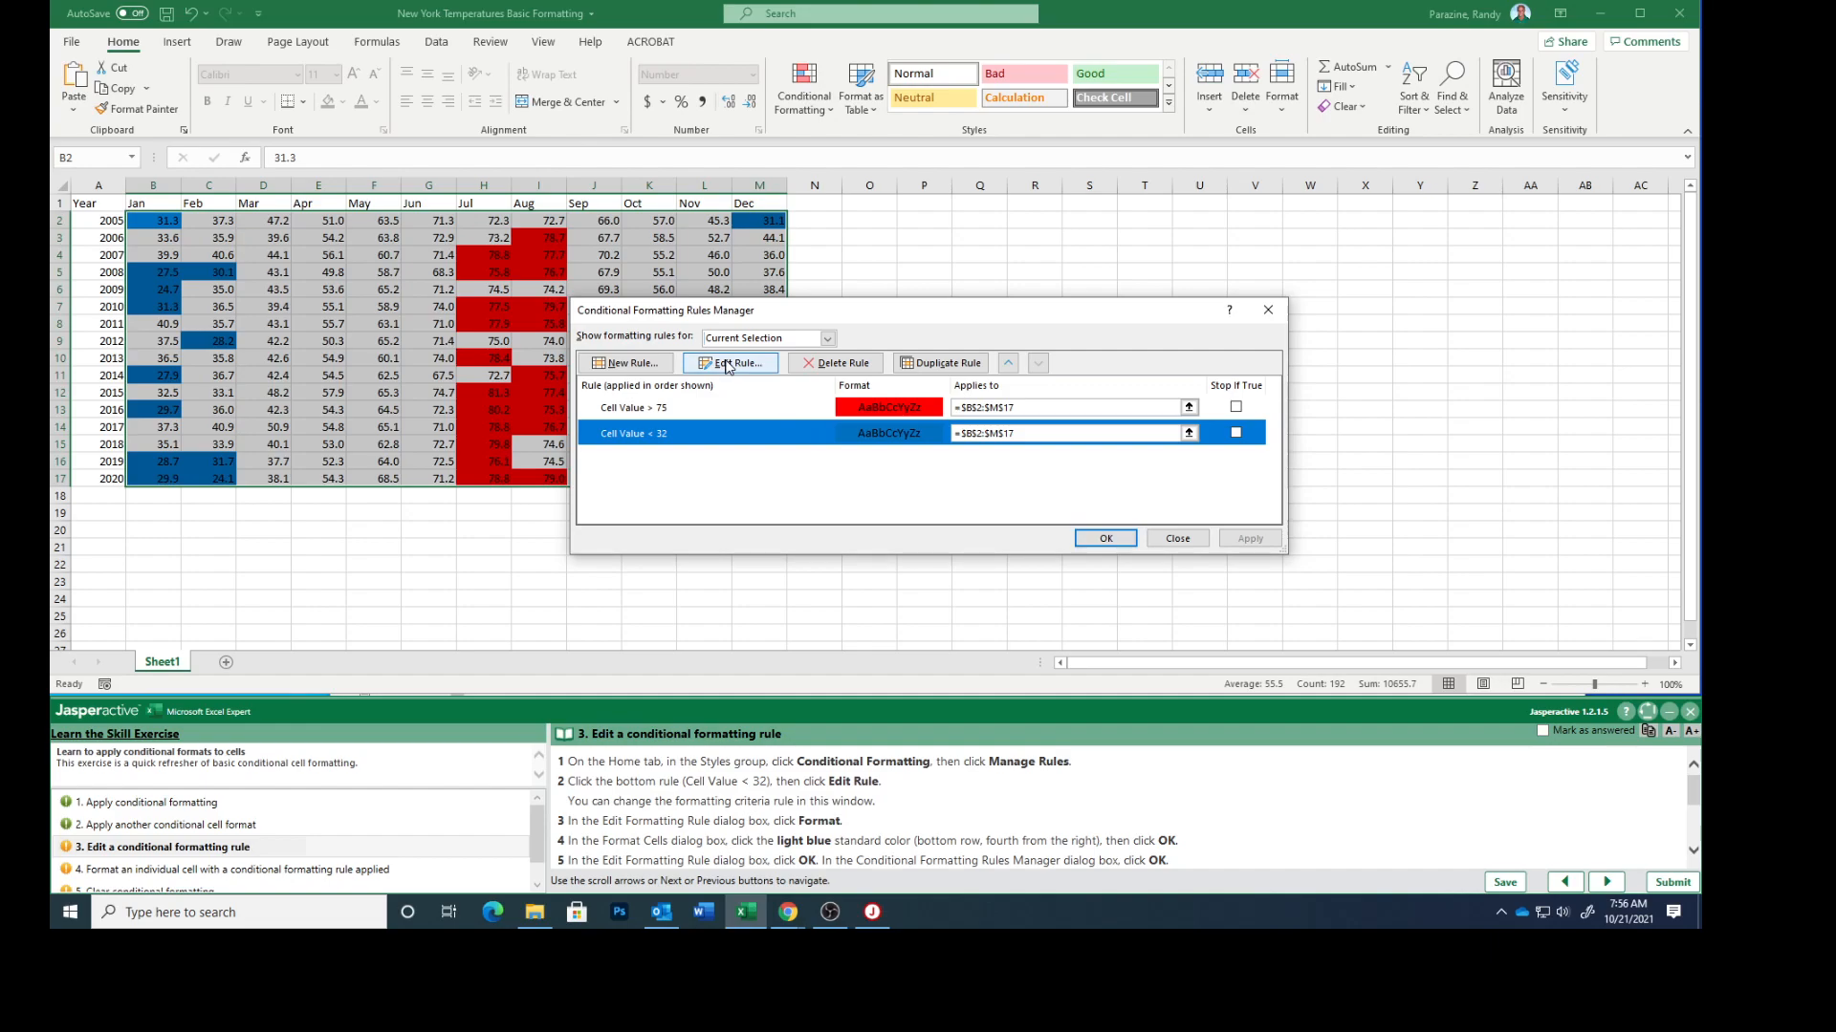
left_click(727, 365)
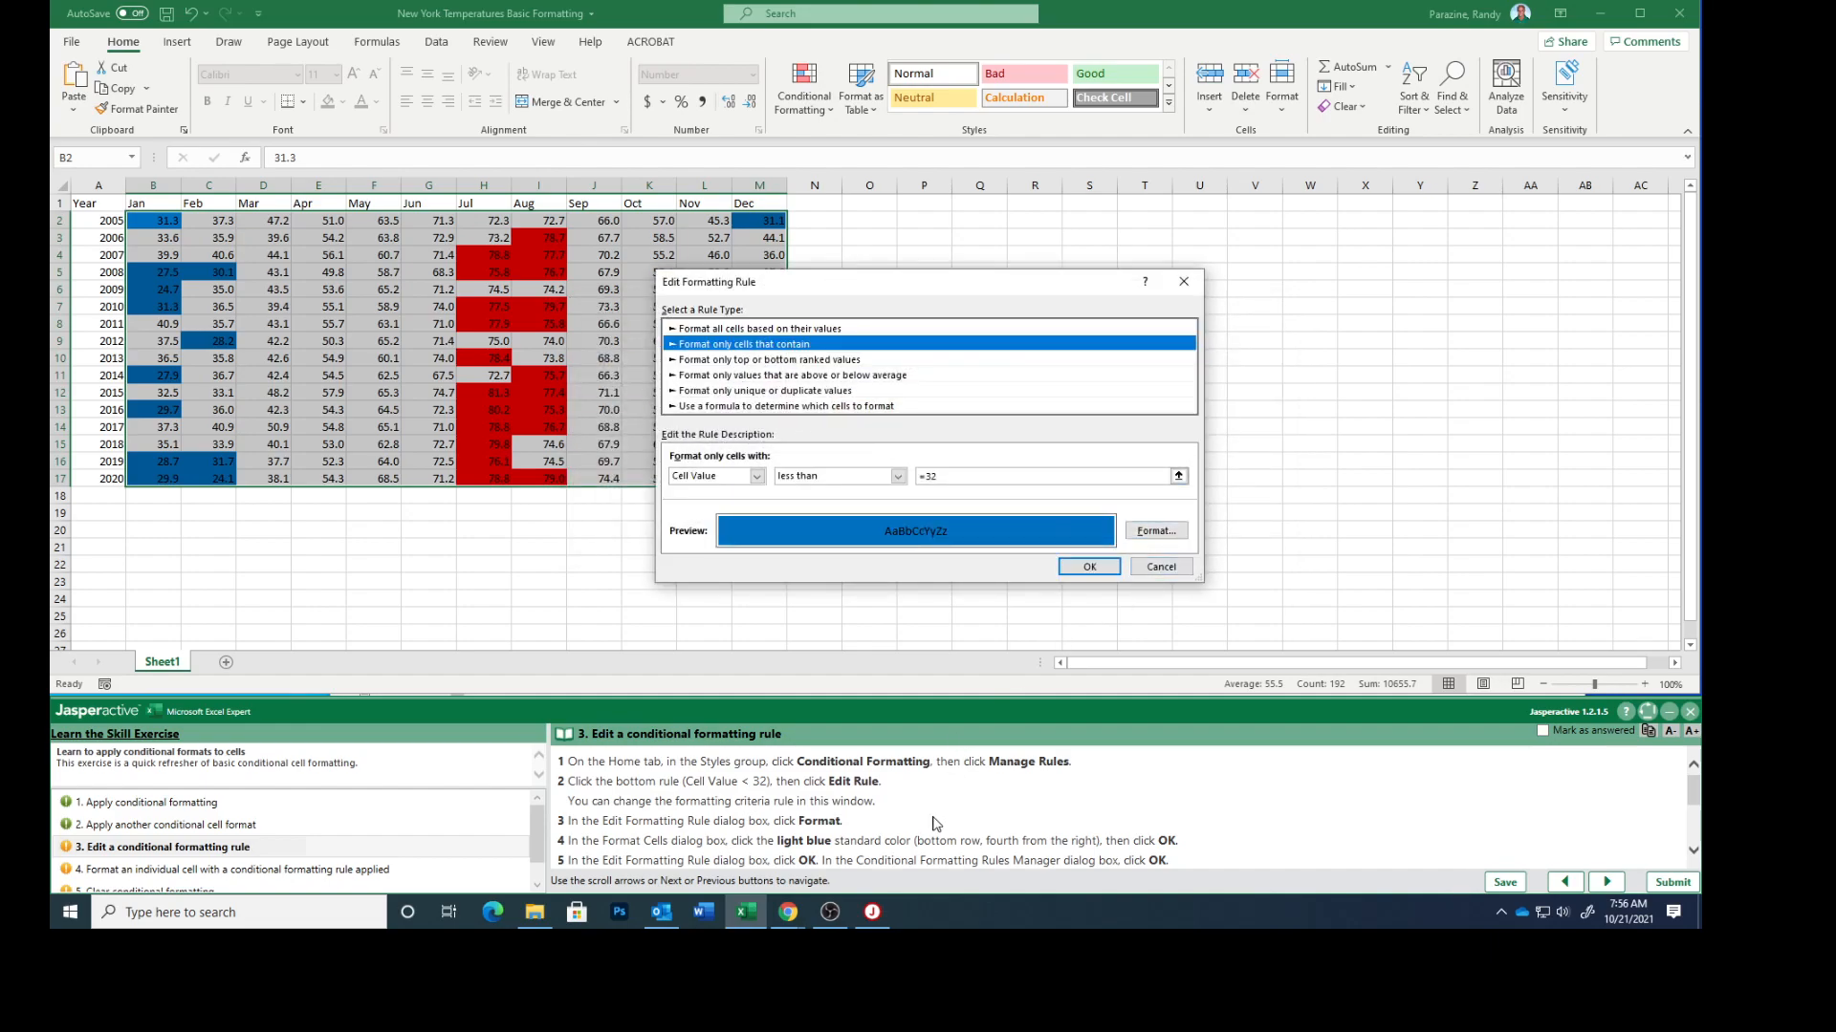
scroll(935, 824, "down", 1)
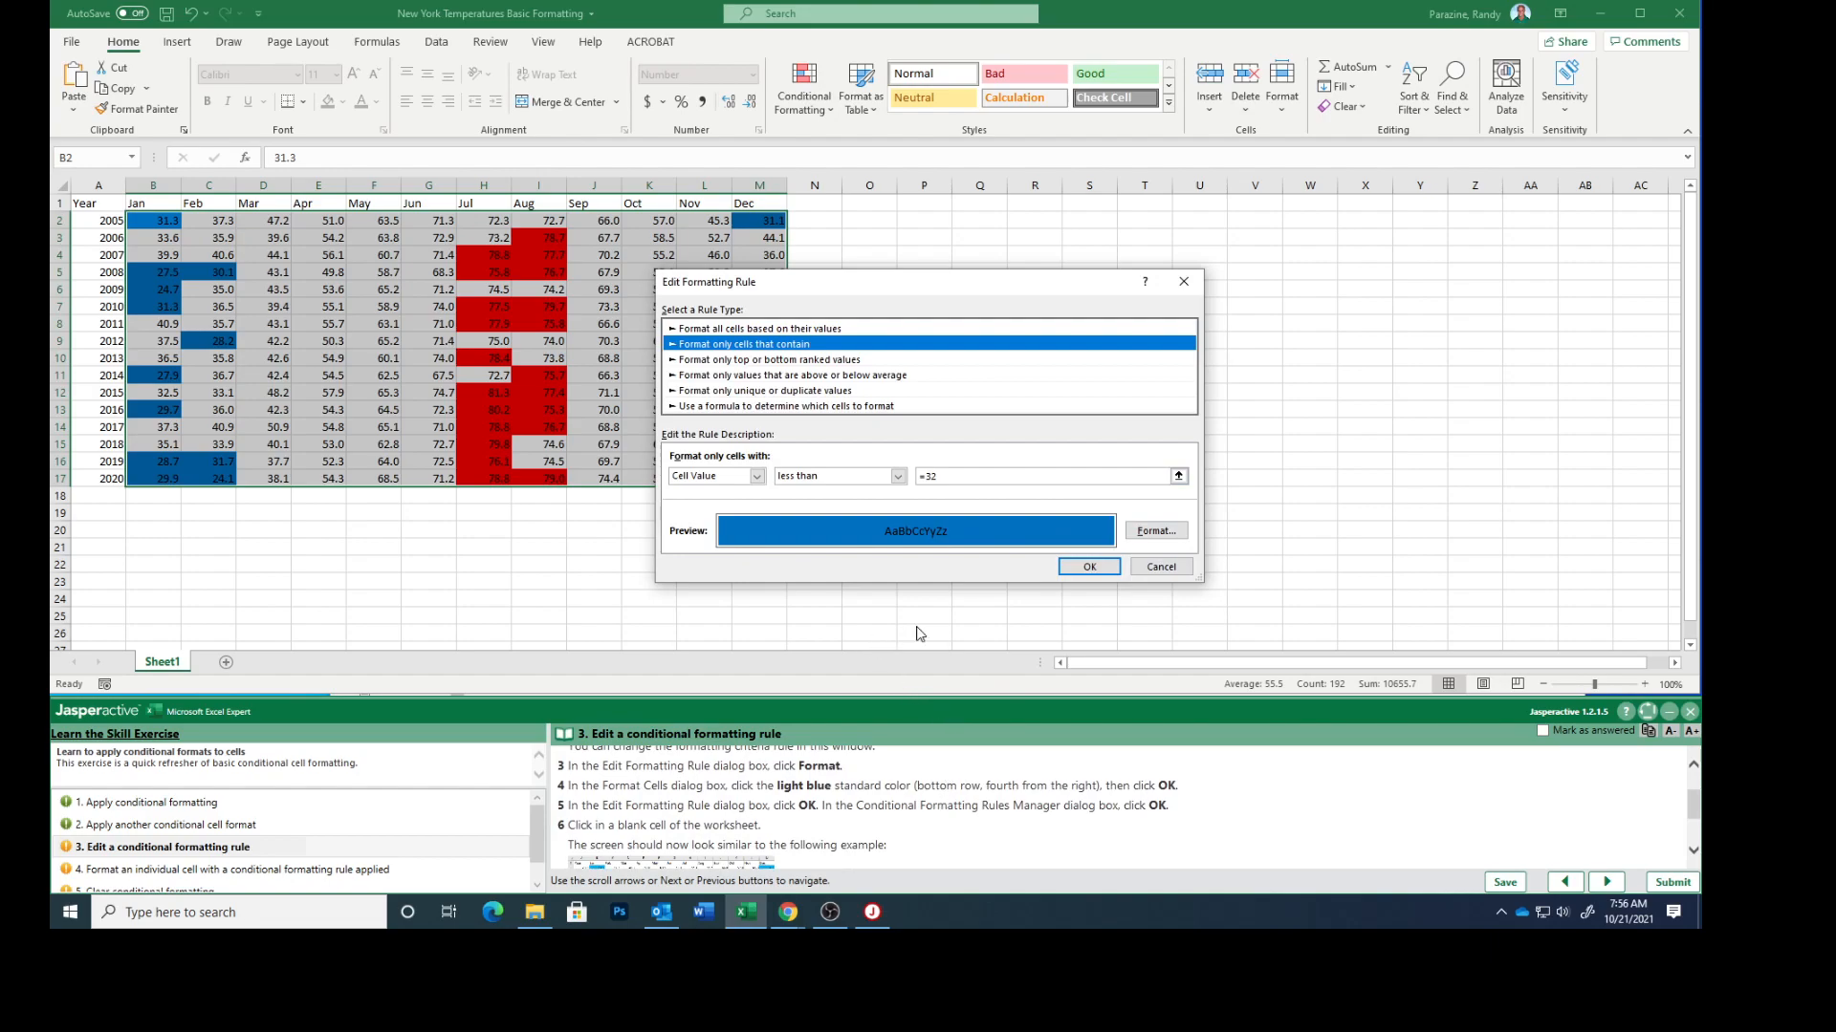
left_click(1169, 533)
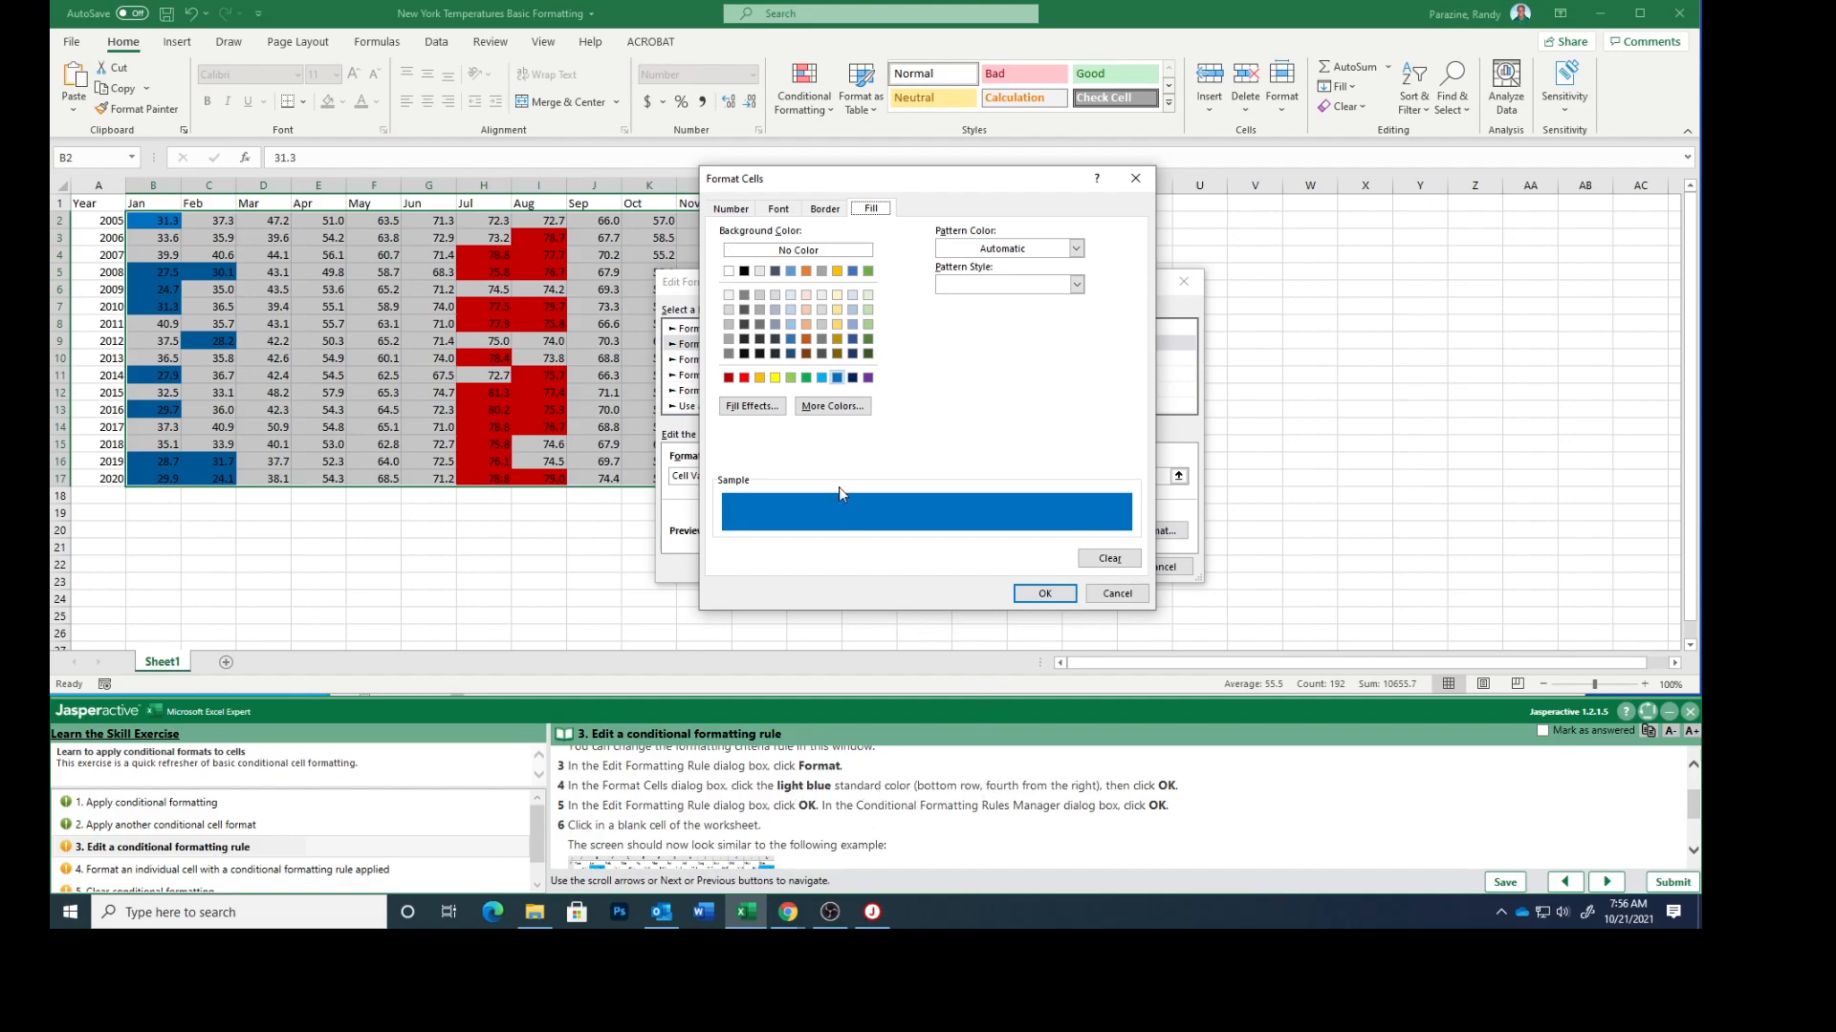
left_click(821, 379)
left_click(822, 379)
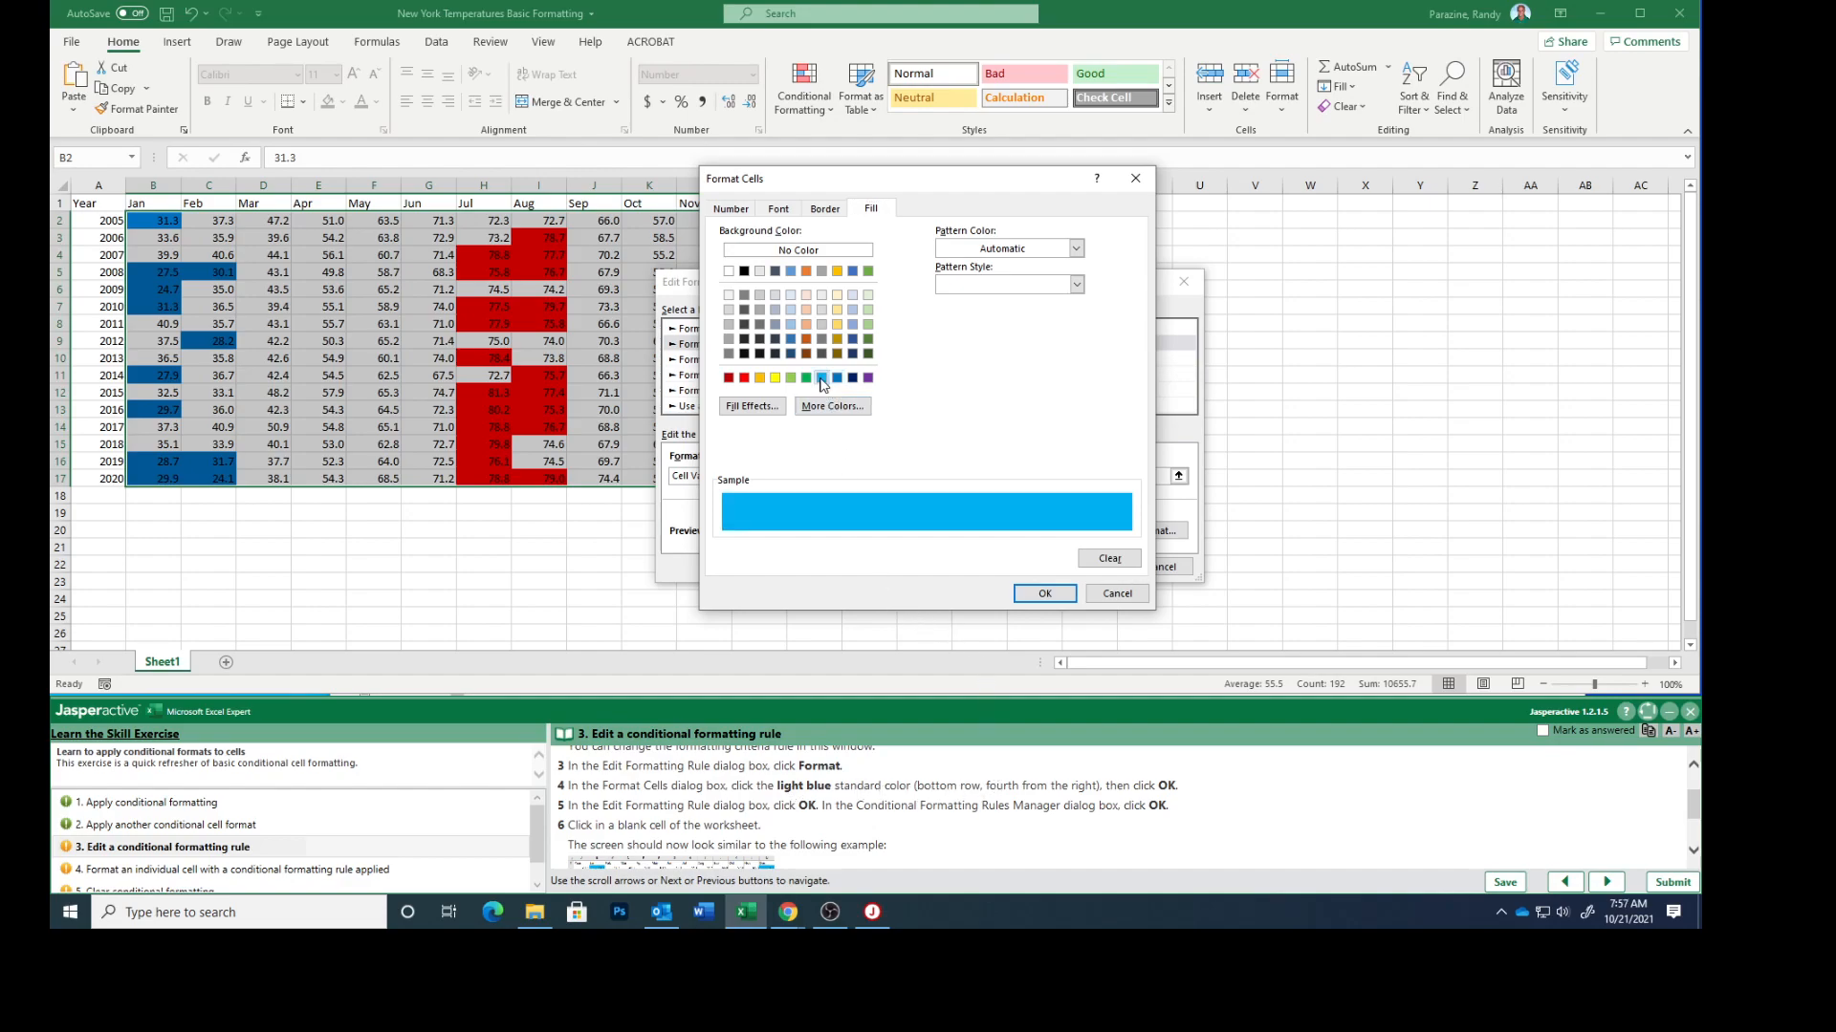
left_click(1041, 595)
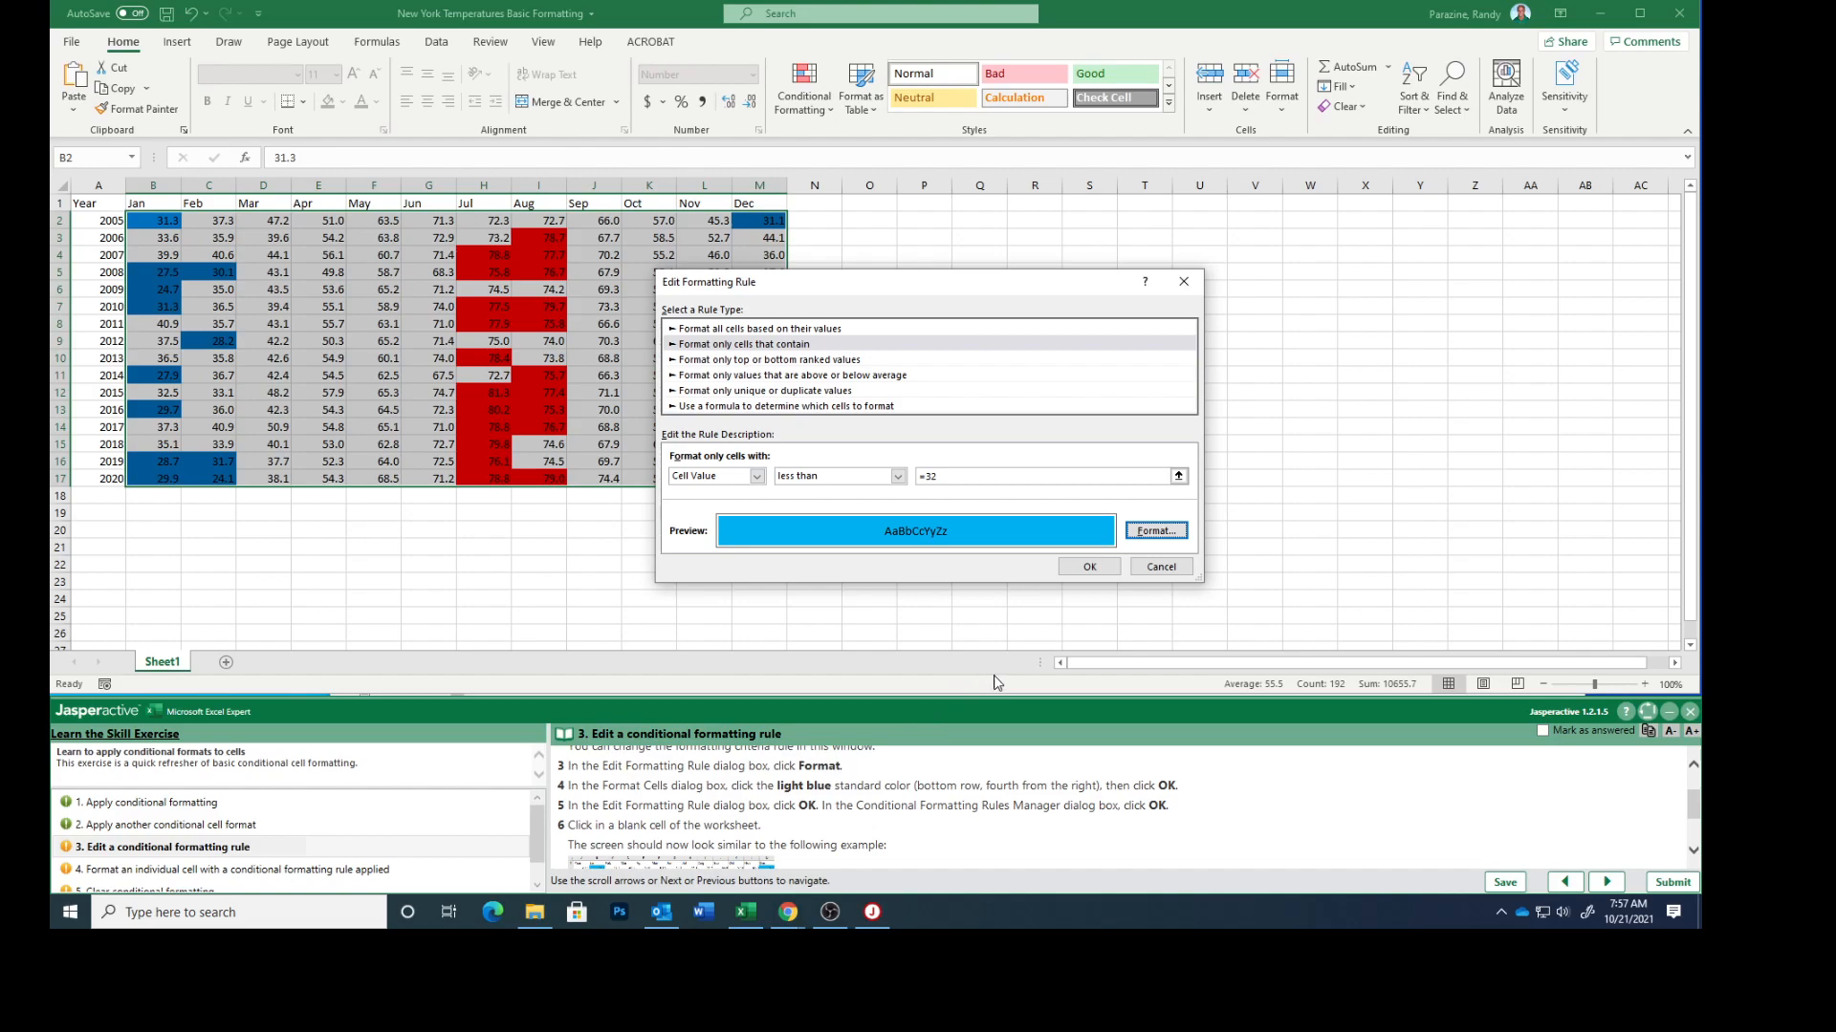
left_click(1089, 568)
left_click(1104, 539)
Select blank cell N23 and compare the worksheet with the enlarged example image for task 3
scroll(927, 797, "down", 2)
scroll(928, 796, "down", 1)
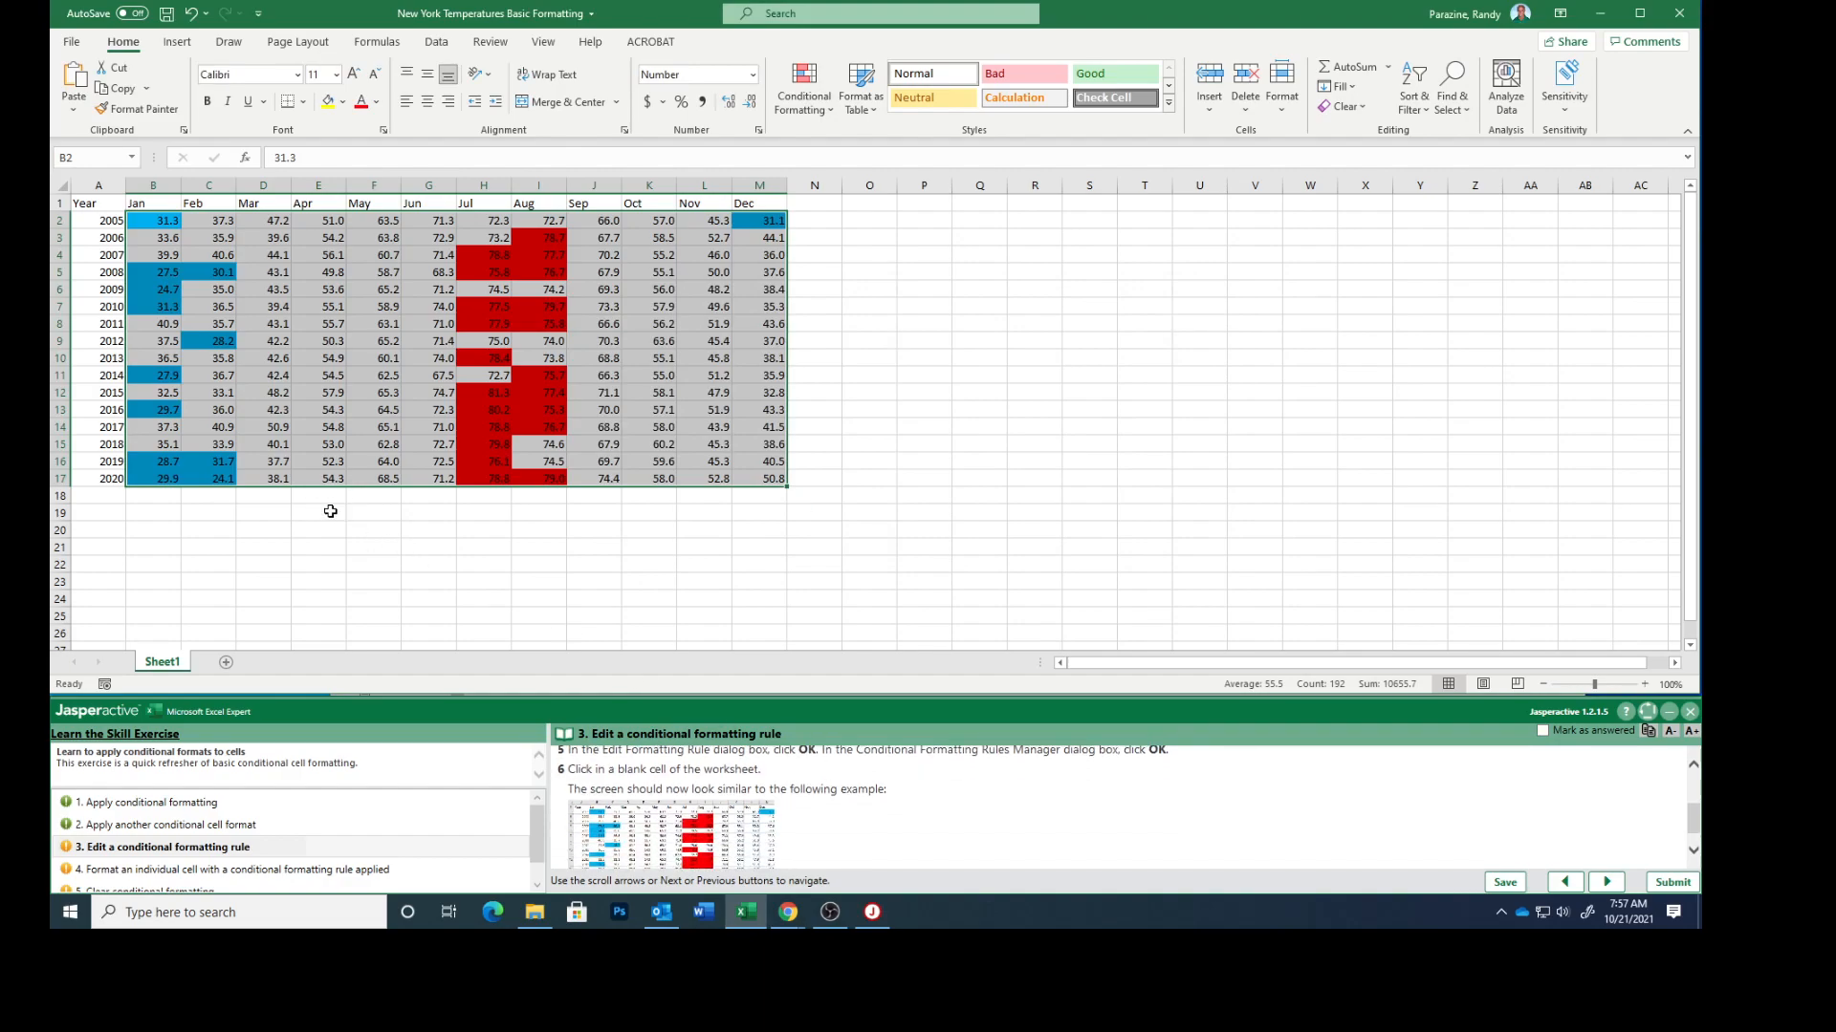
left_click(794, 588)
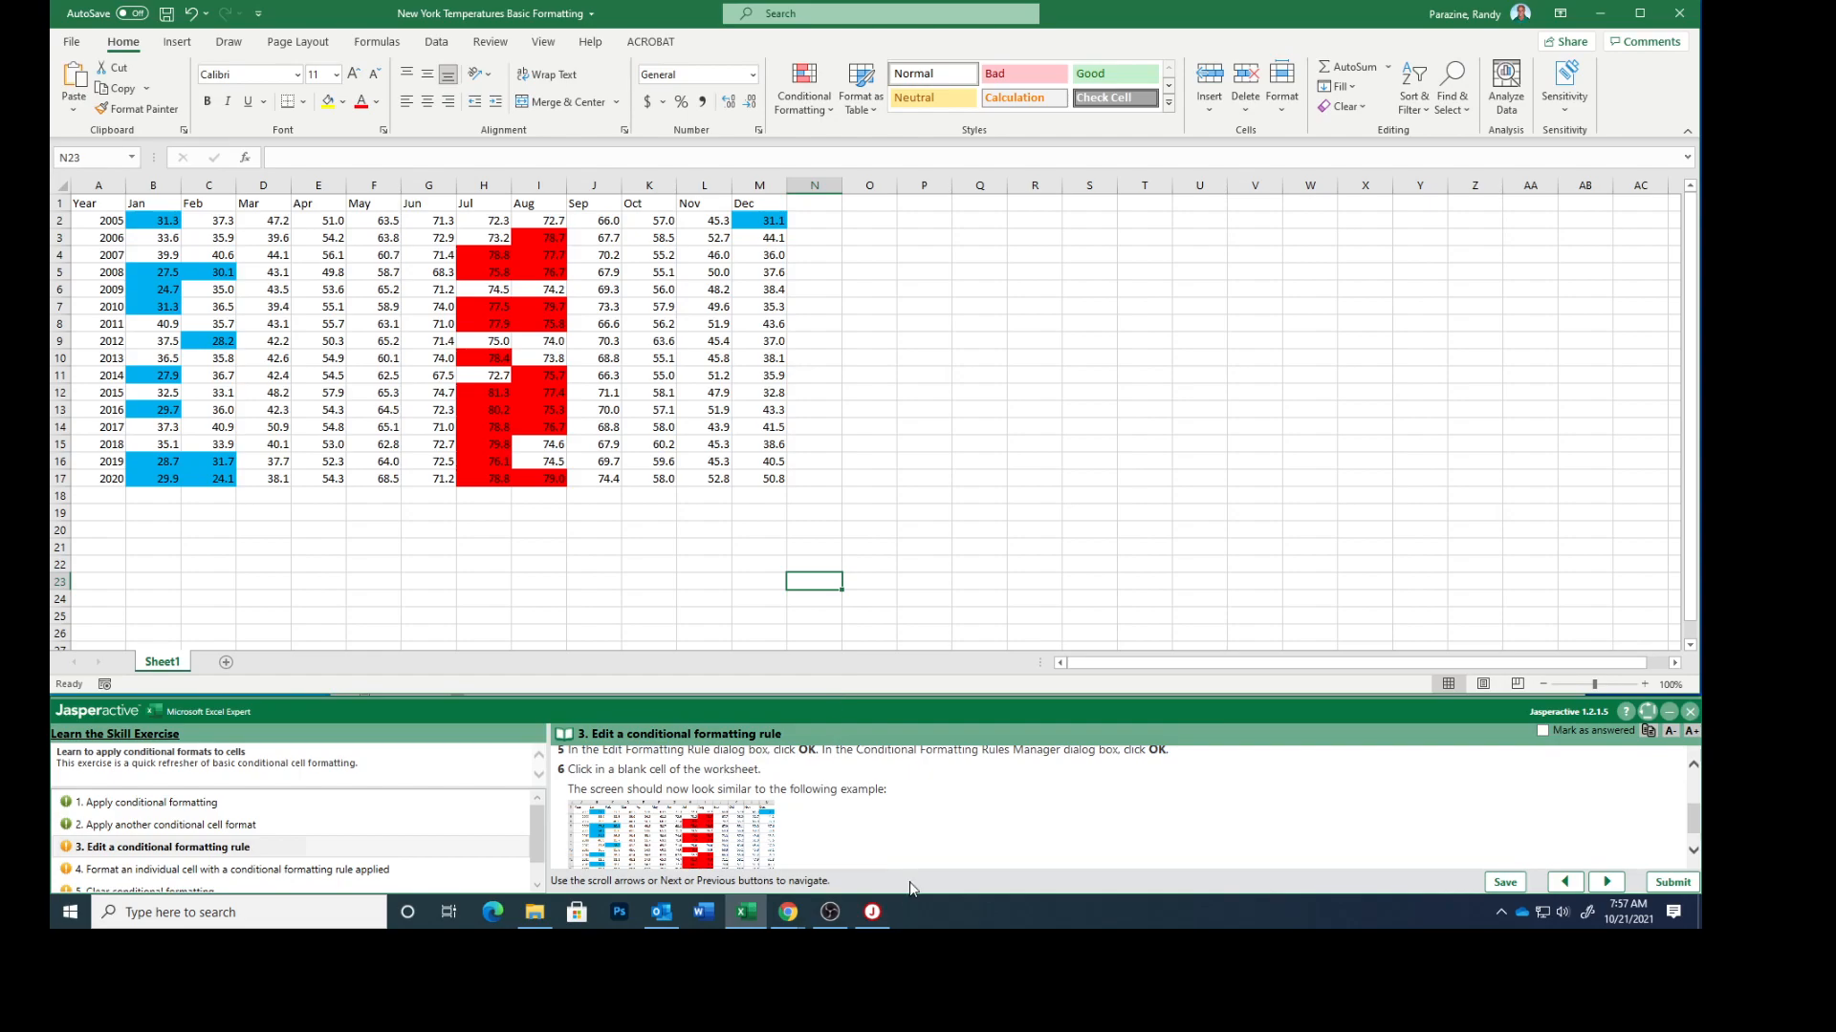
scroll(915, 830, "down", 1)
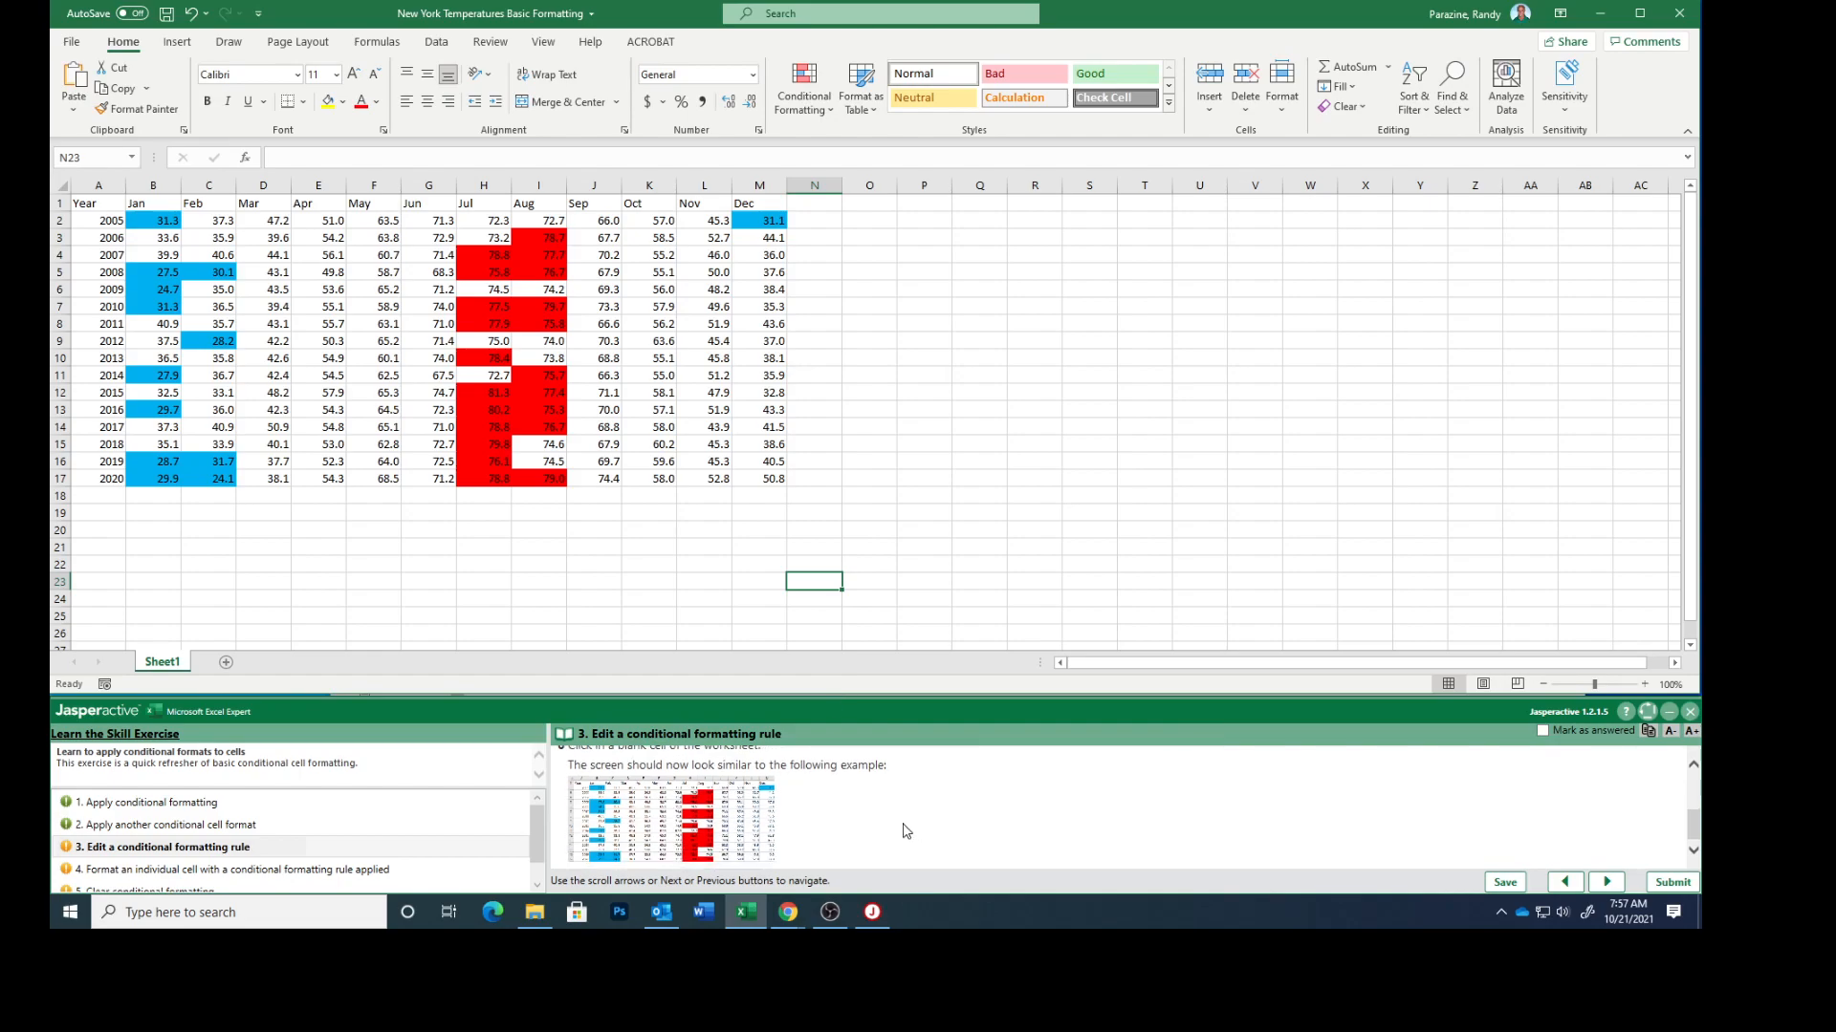
left_click(631, 829)
left_click_drag(879, 278, 1187, 238)
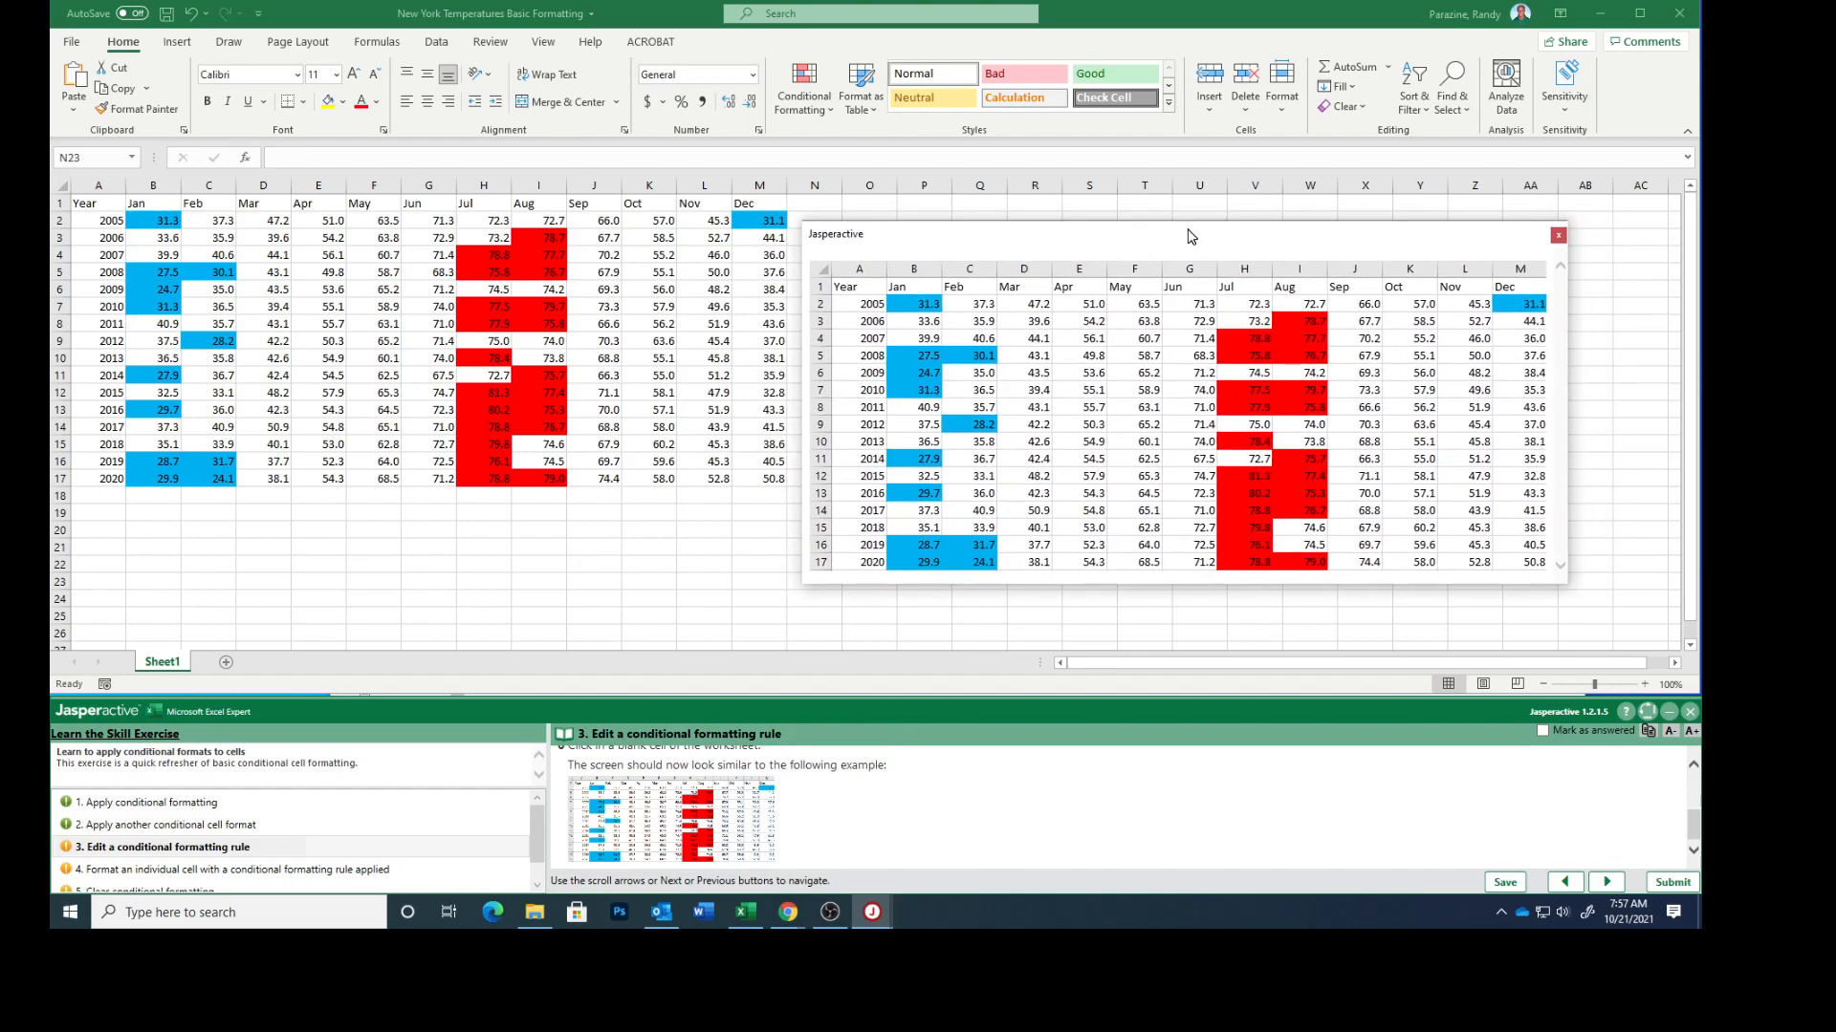
left_click(1558, 235)
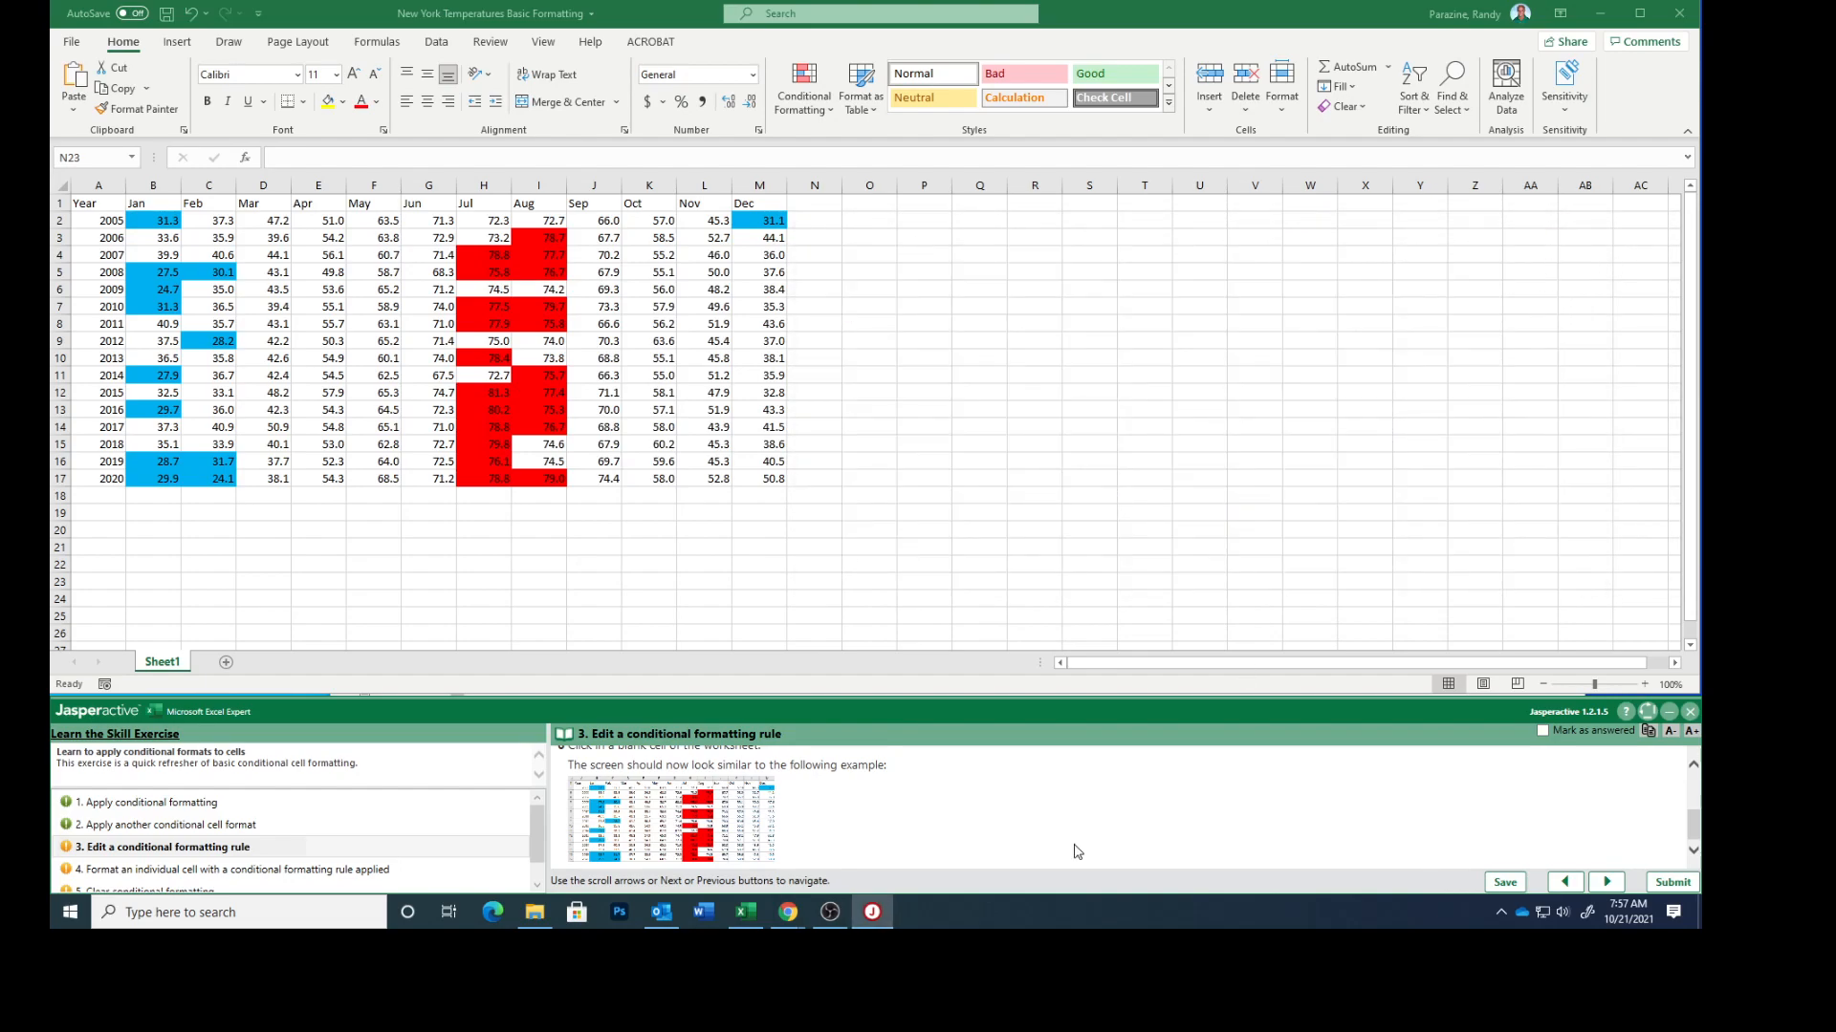
Mark exercise task 3 as answered and go to task 4, Format an individual cell with a conditional formatting rule applied
left_click(1542, 730)
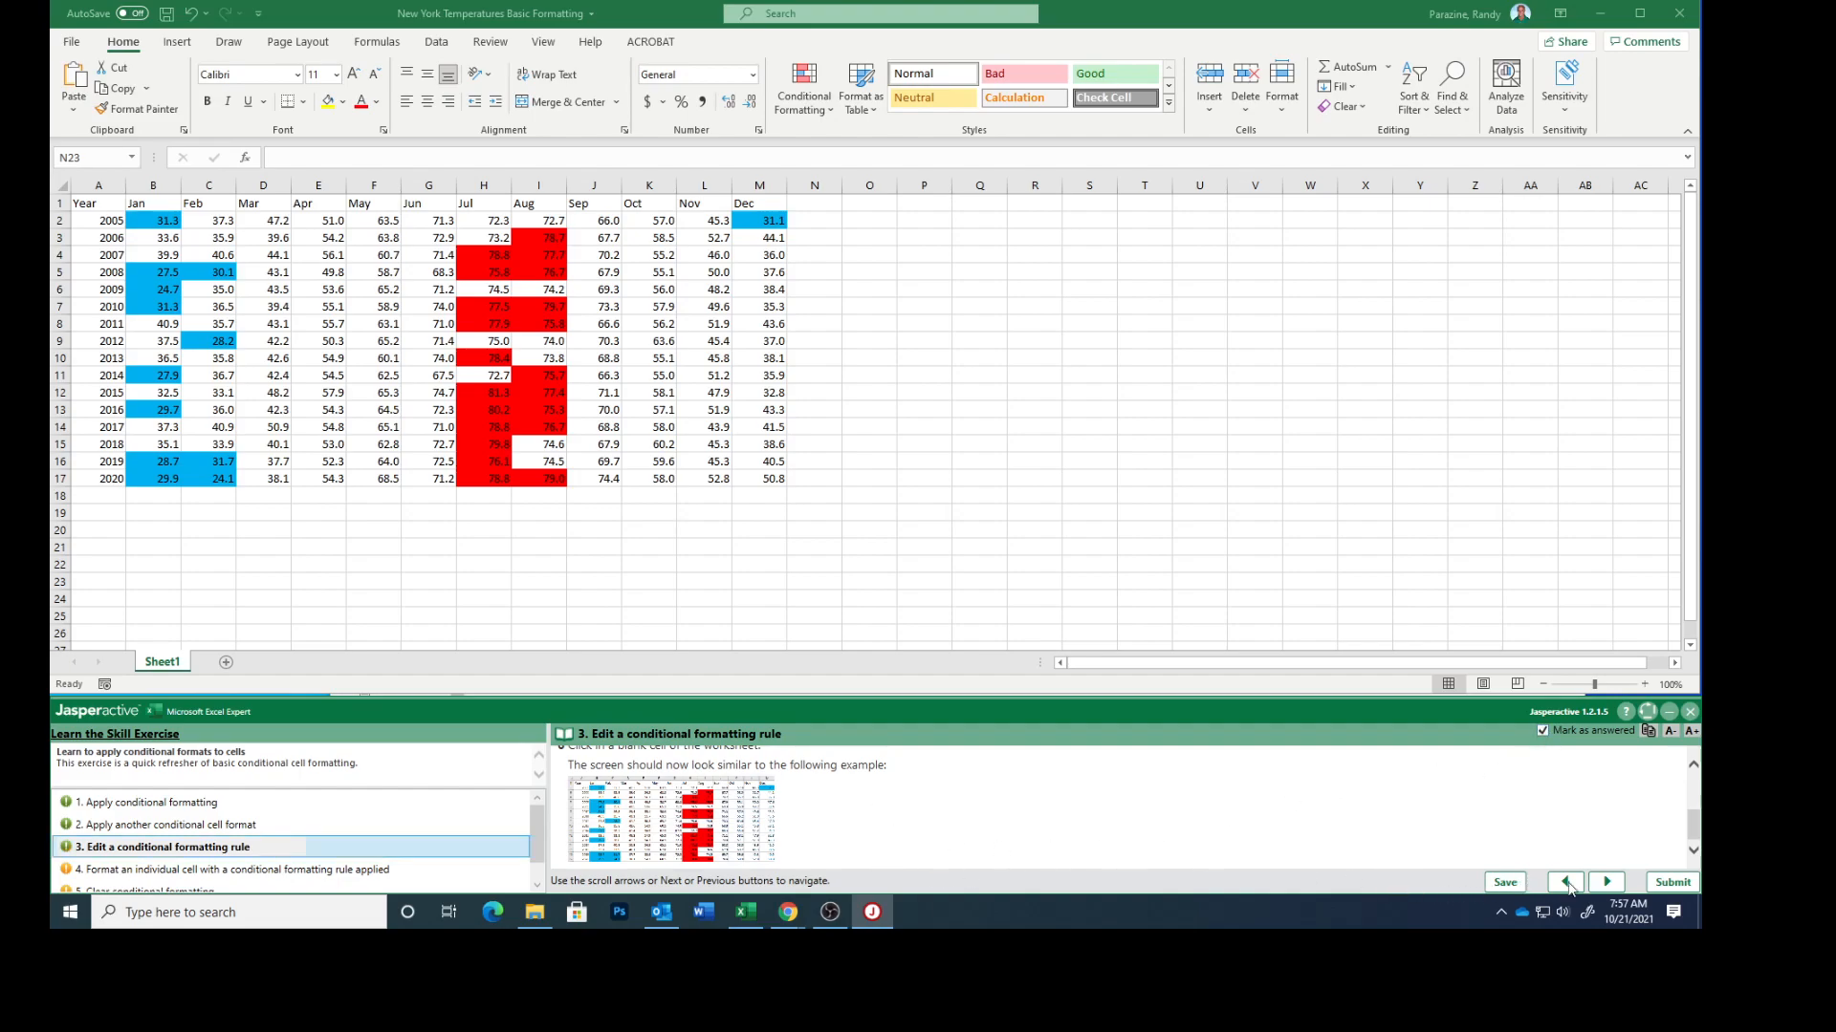
left_click(1605, 882)
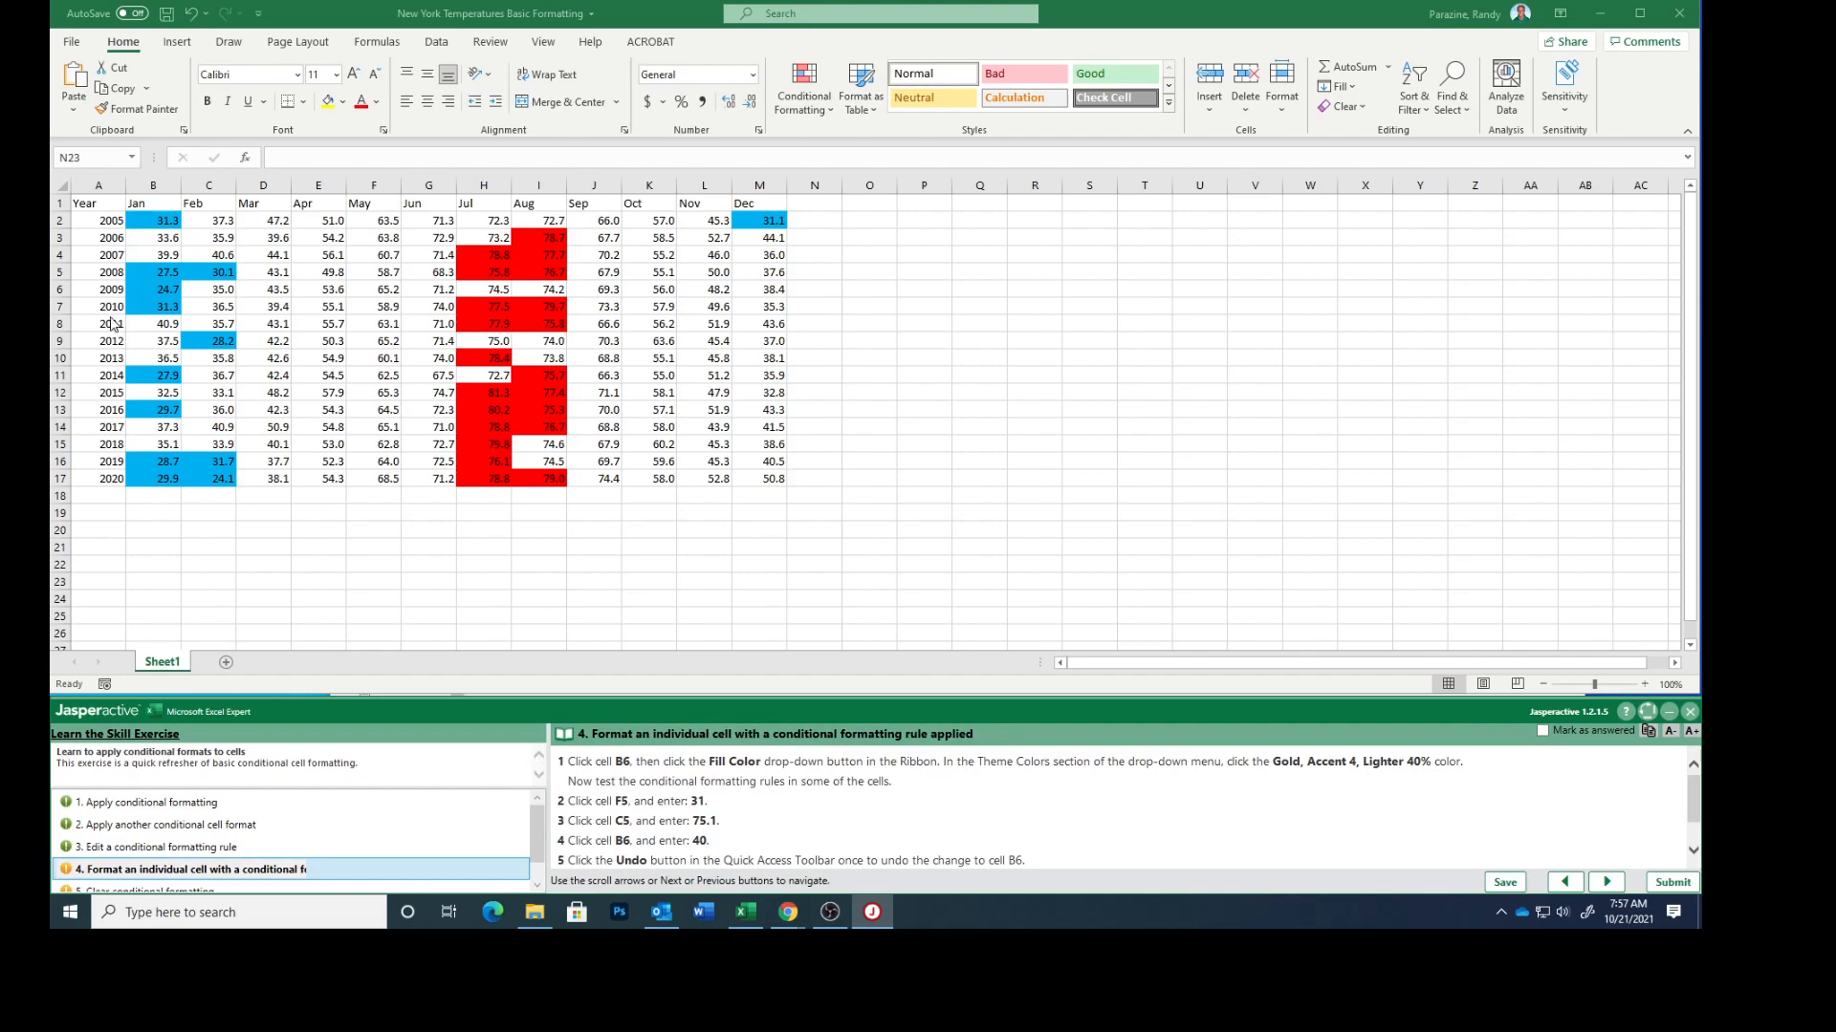
Fill cell B6 with the theme color Gold, Accent 4, Lighter 40%
left_click(164, 292)
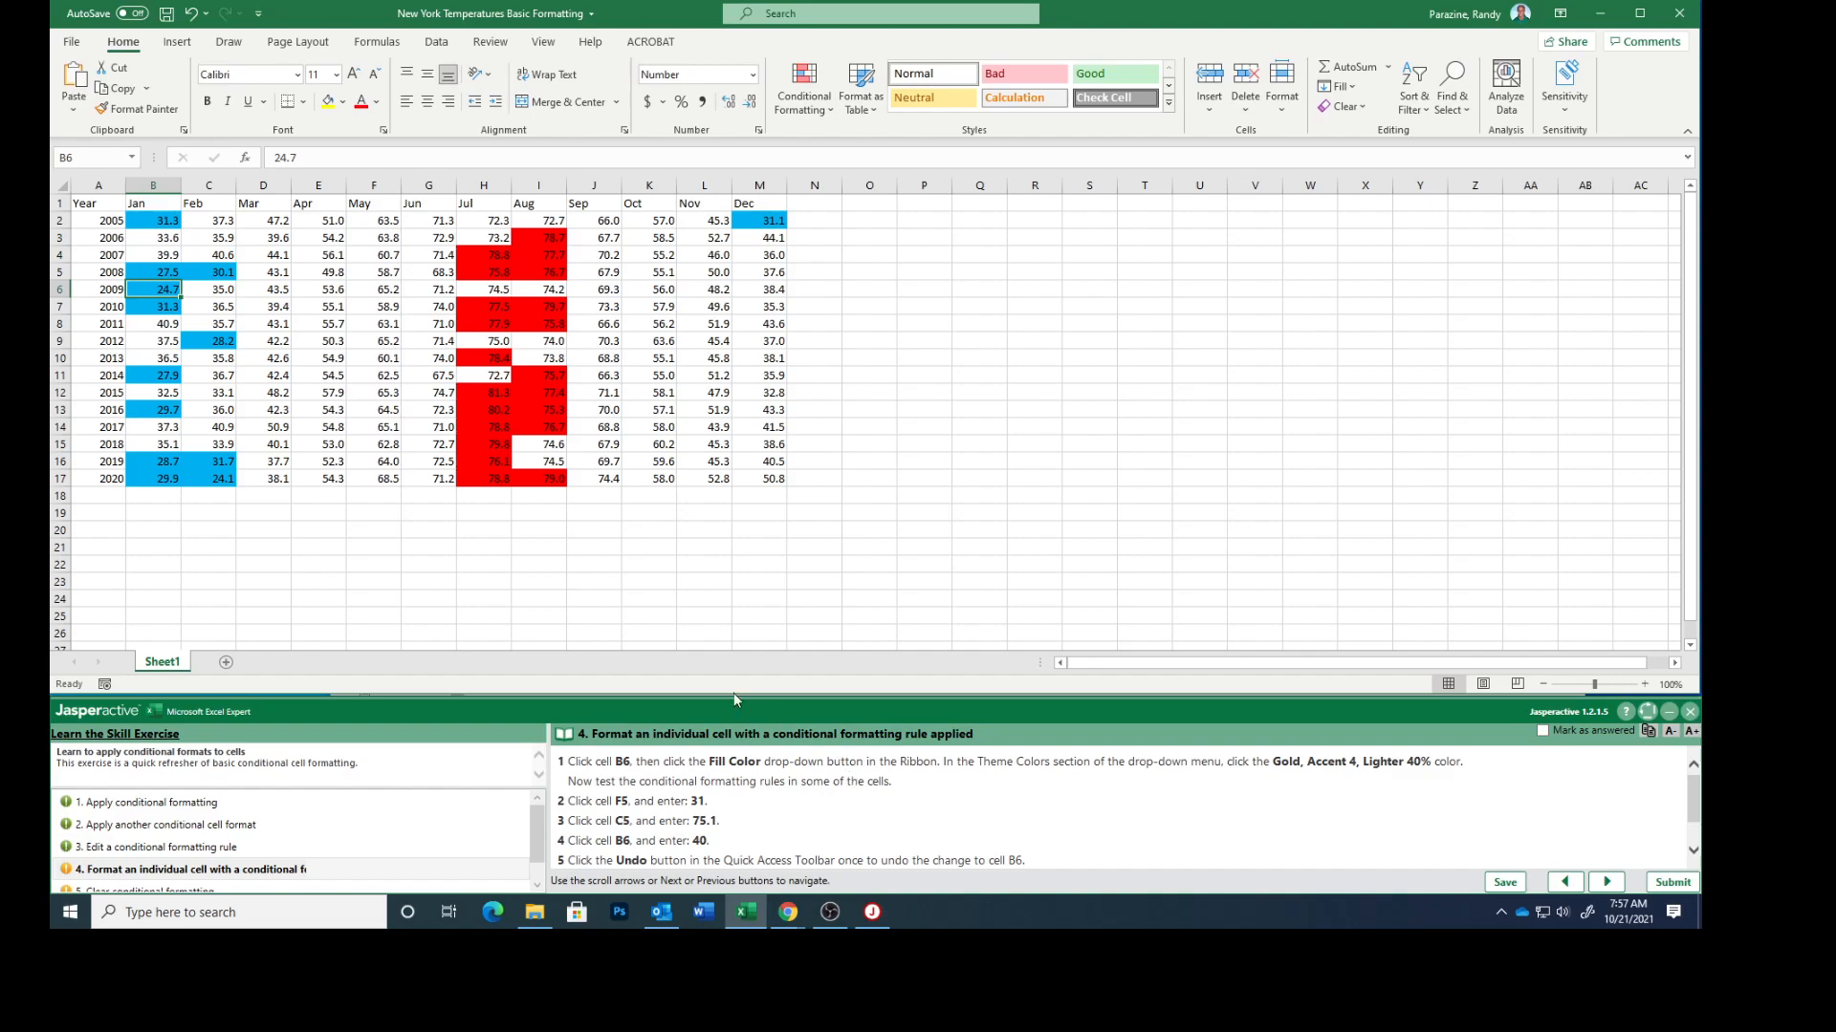
left_click(344, 102)
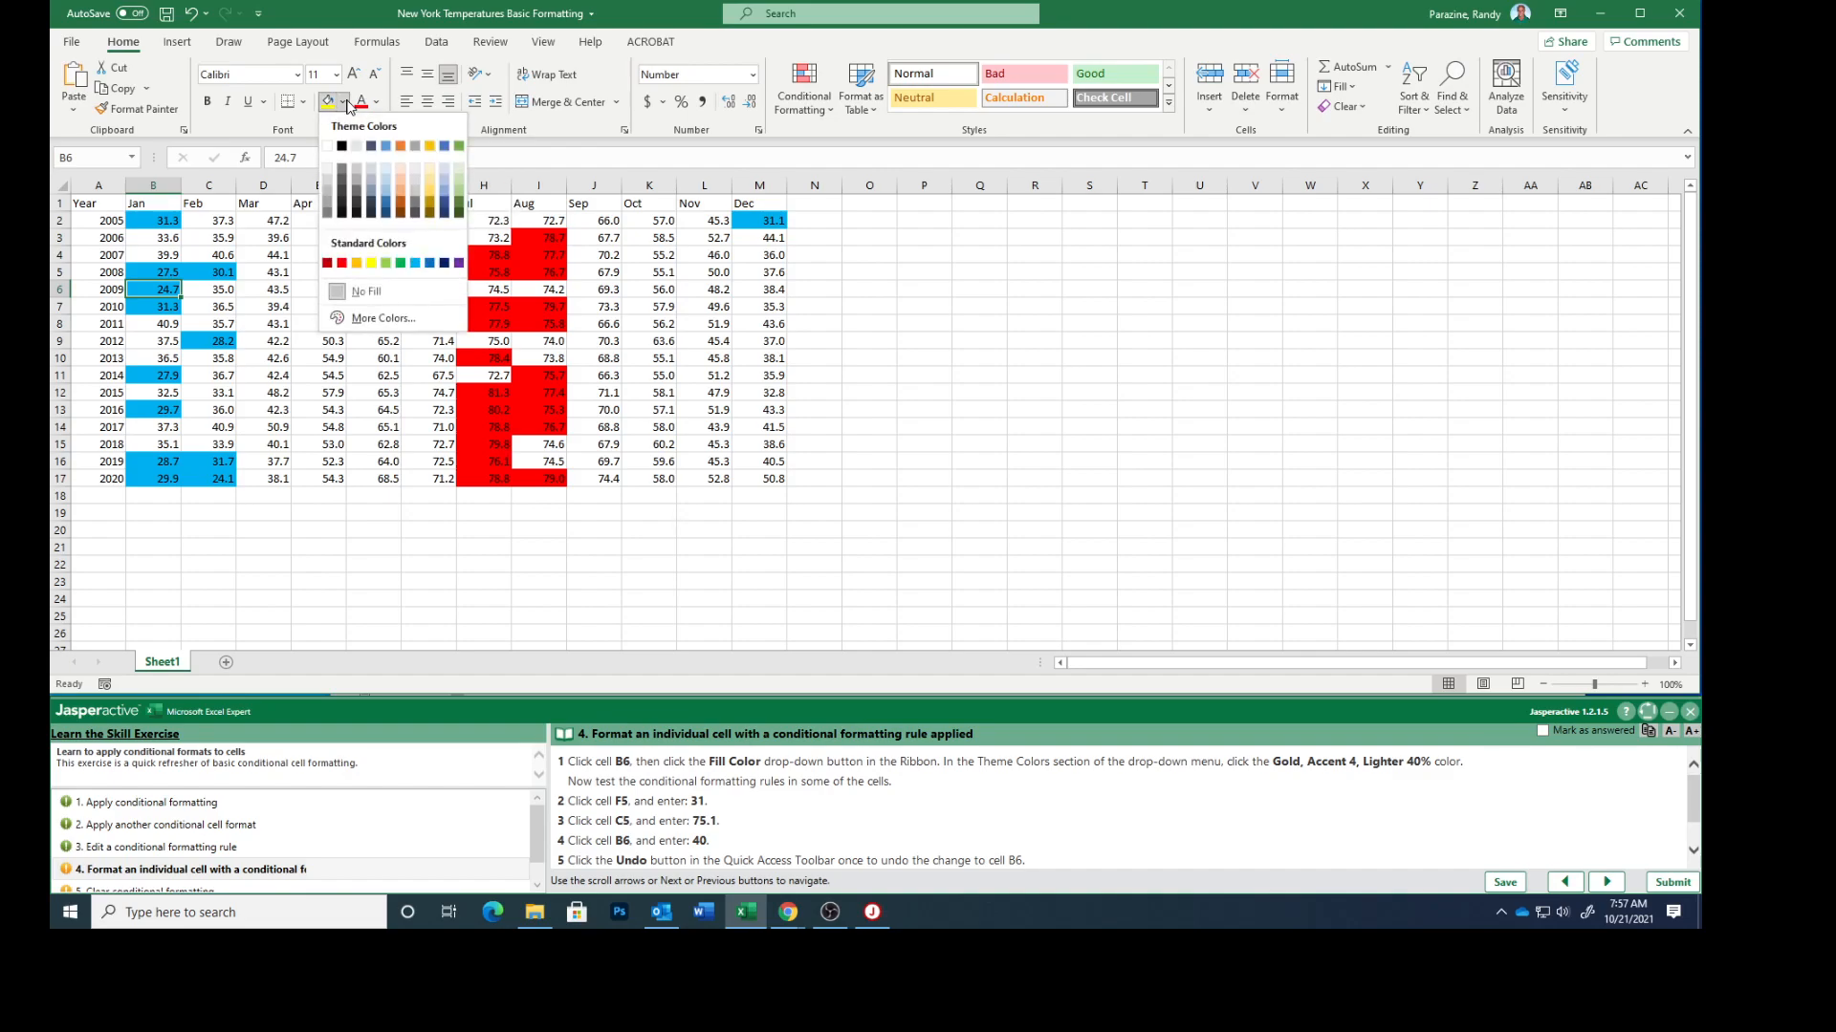
left_click(428, 196)
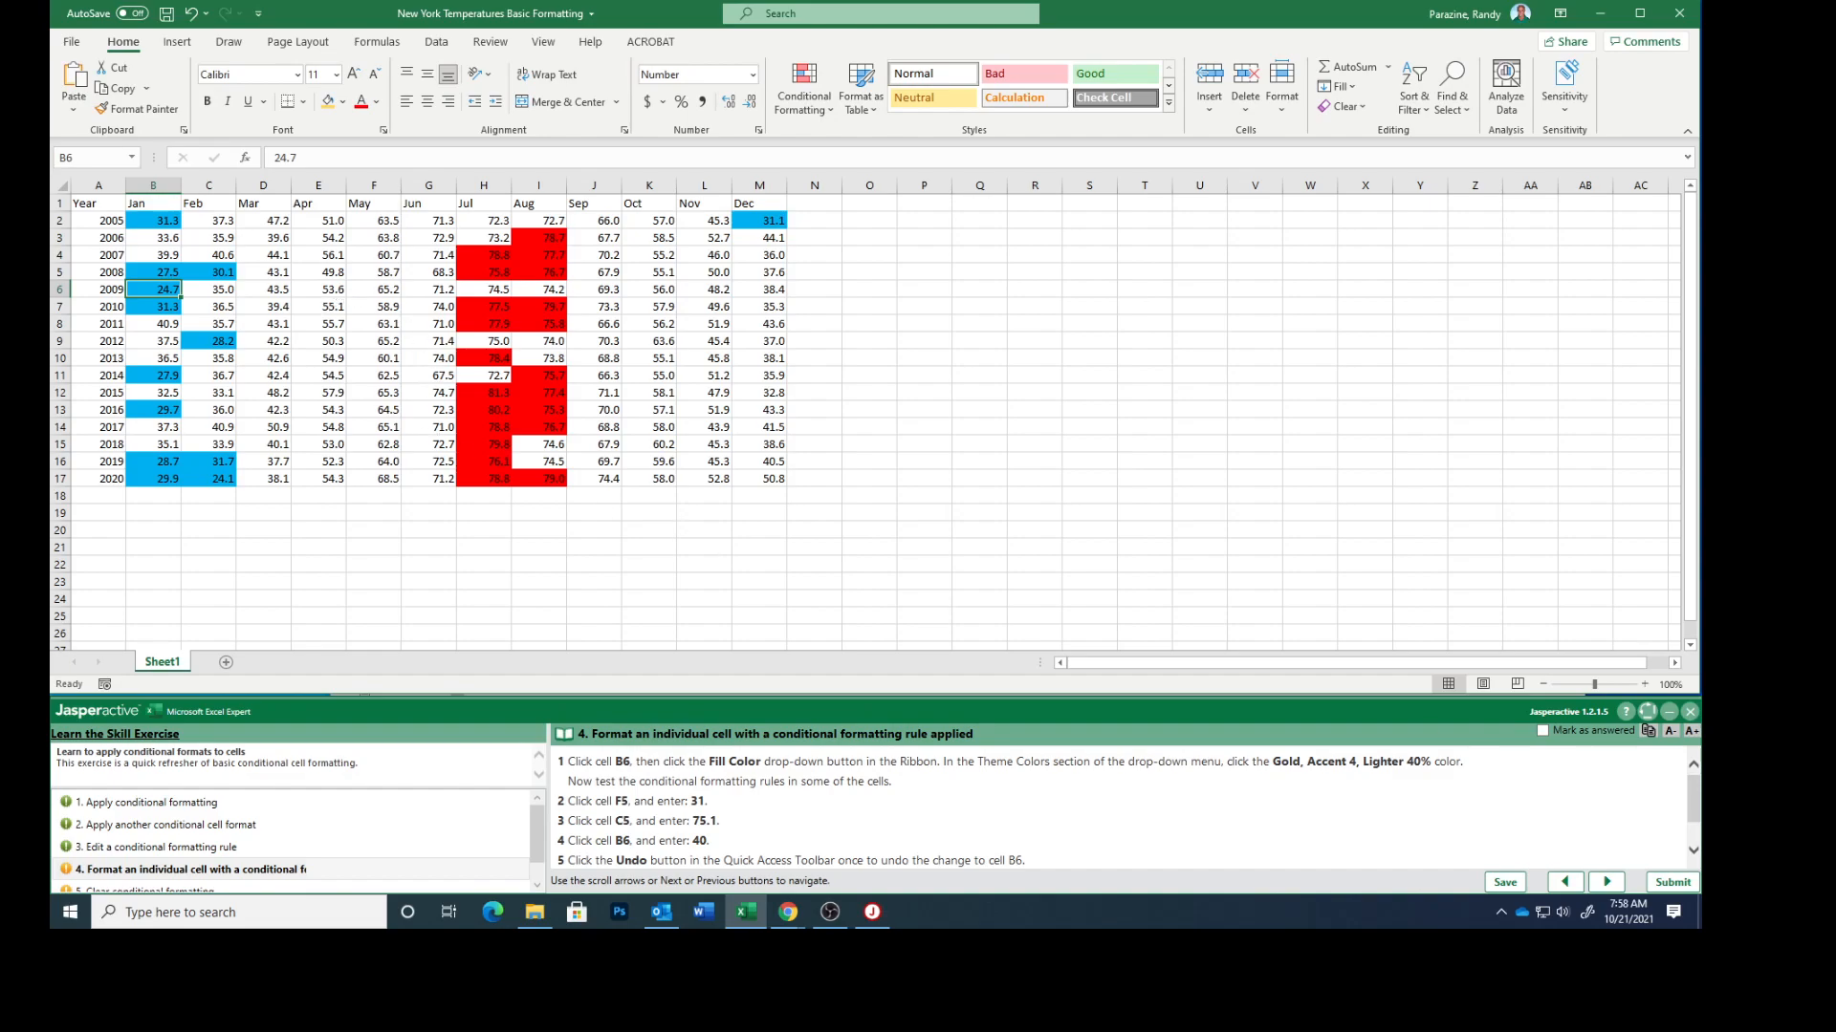
Test the conditional formatting rules by entering 31 in cell F5 and 75.1 in cell C5
left_click(370, 274)
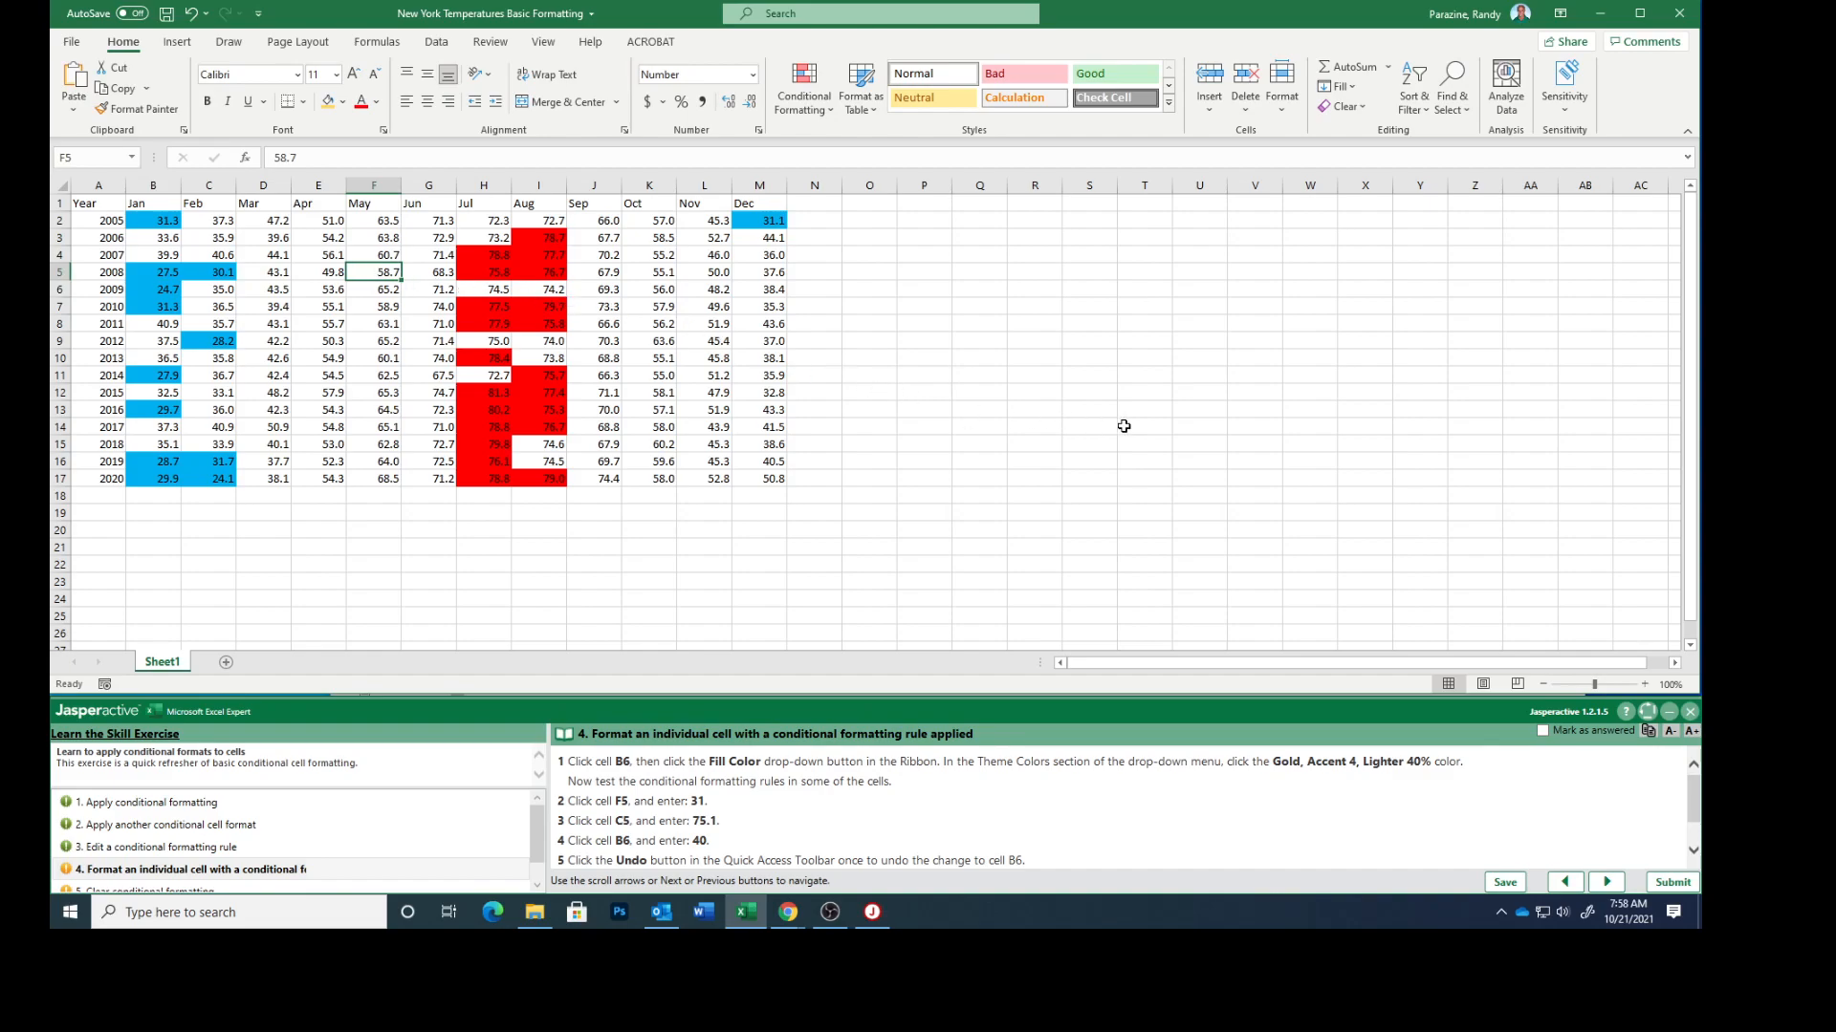
type("31")
key("Return")
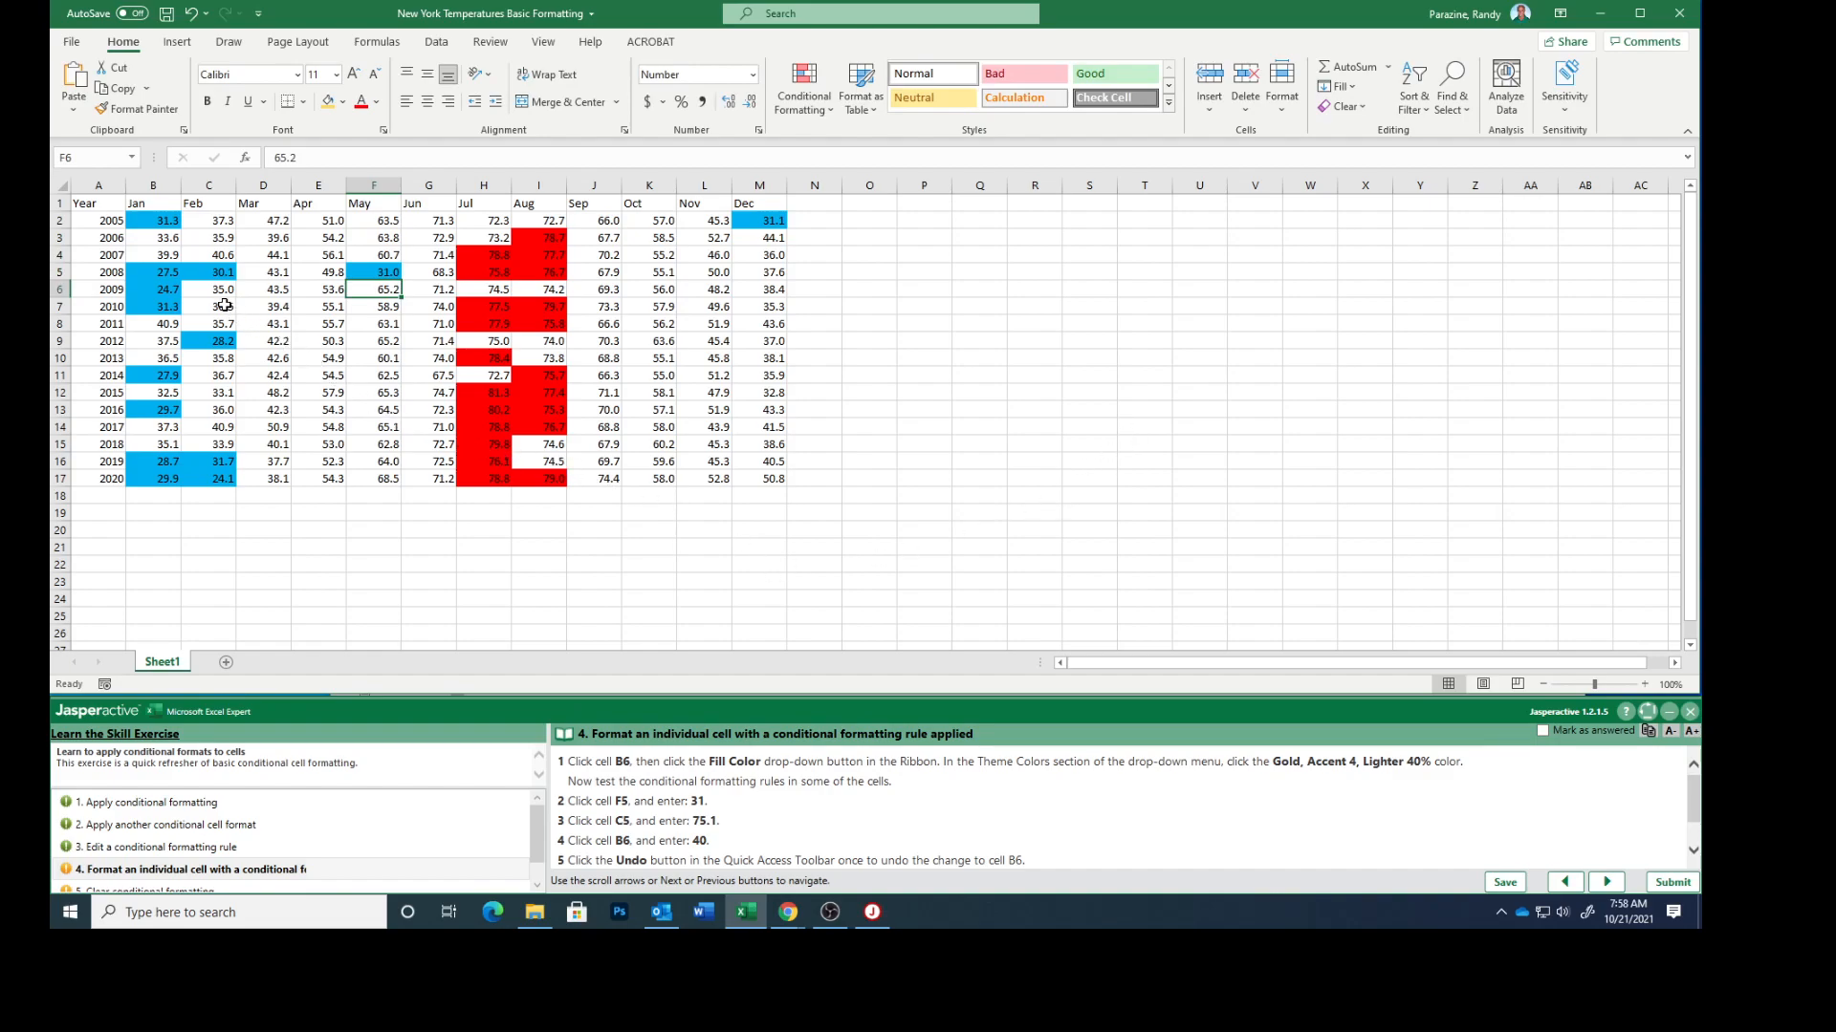
left_click(212, 278)
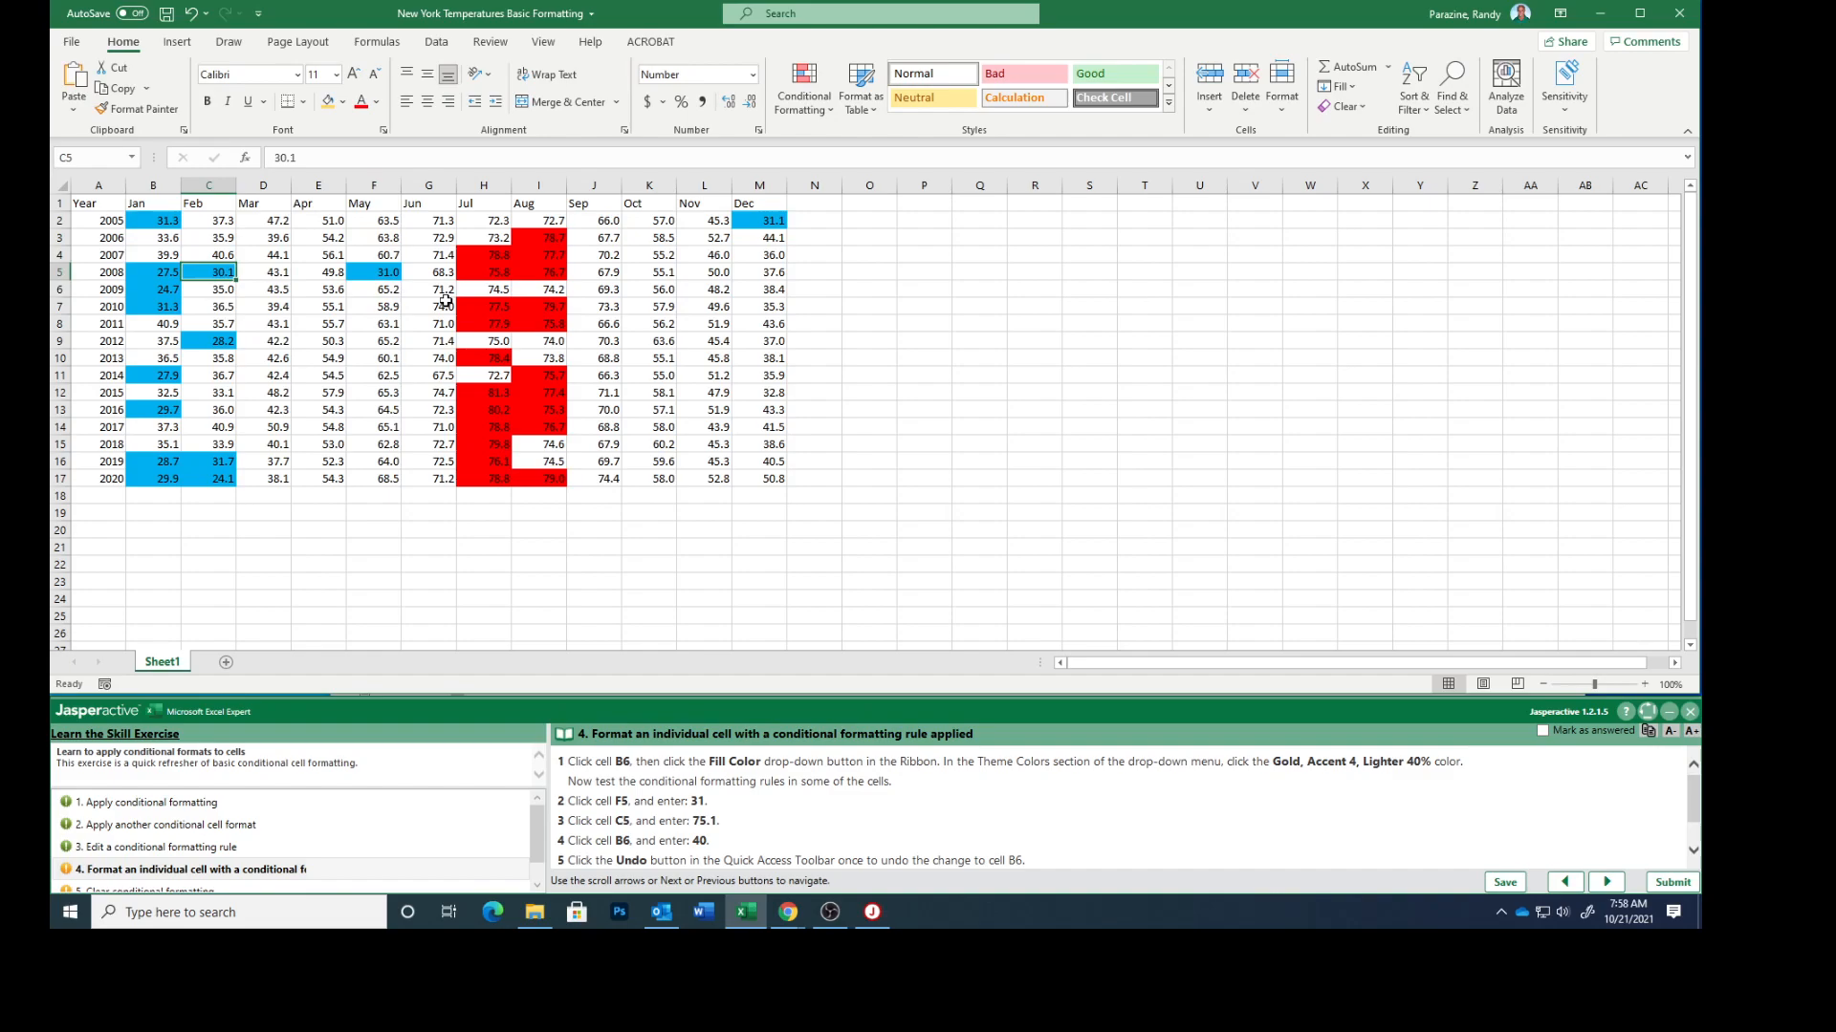
type("75.1")
key("Return")
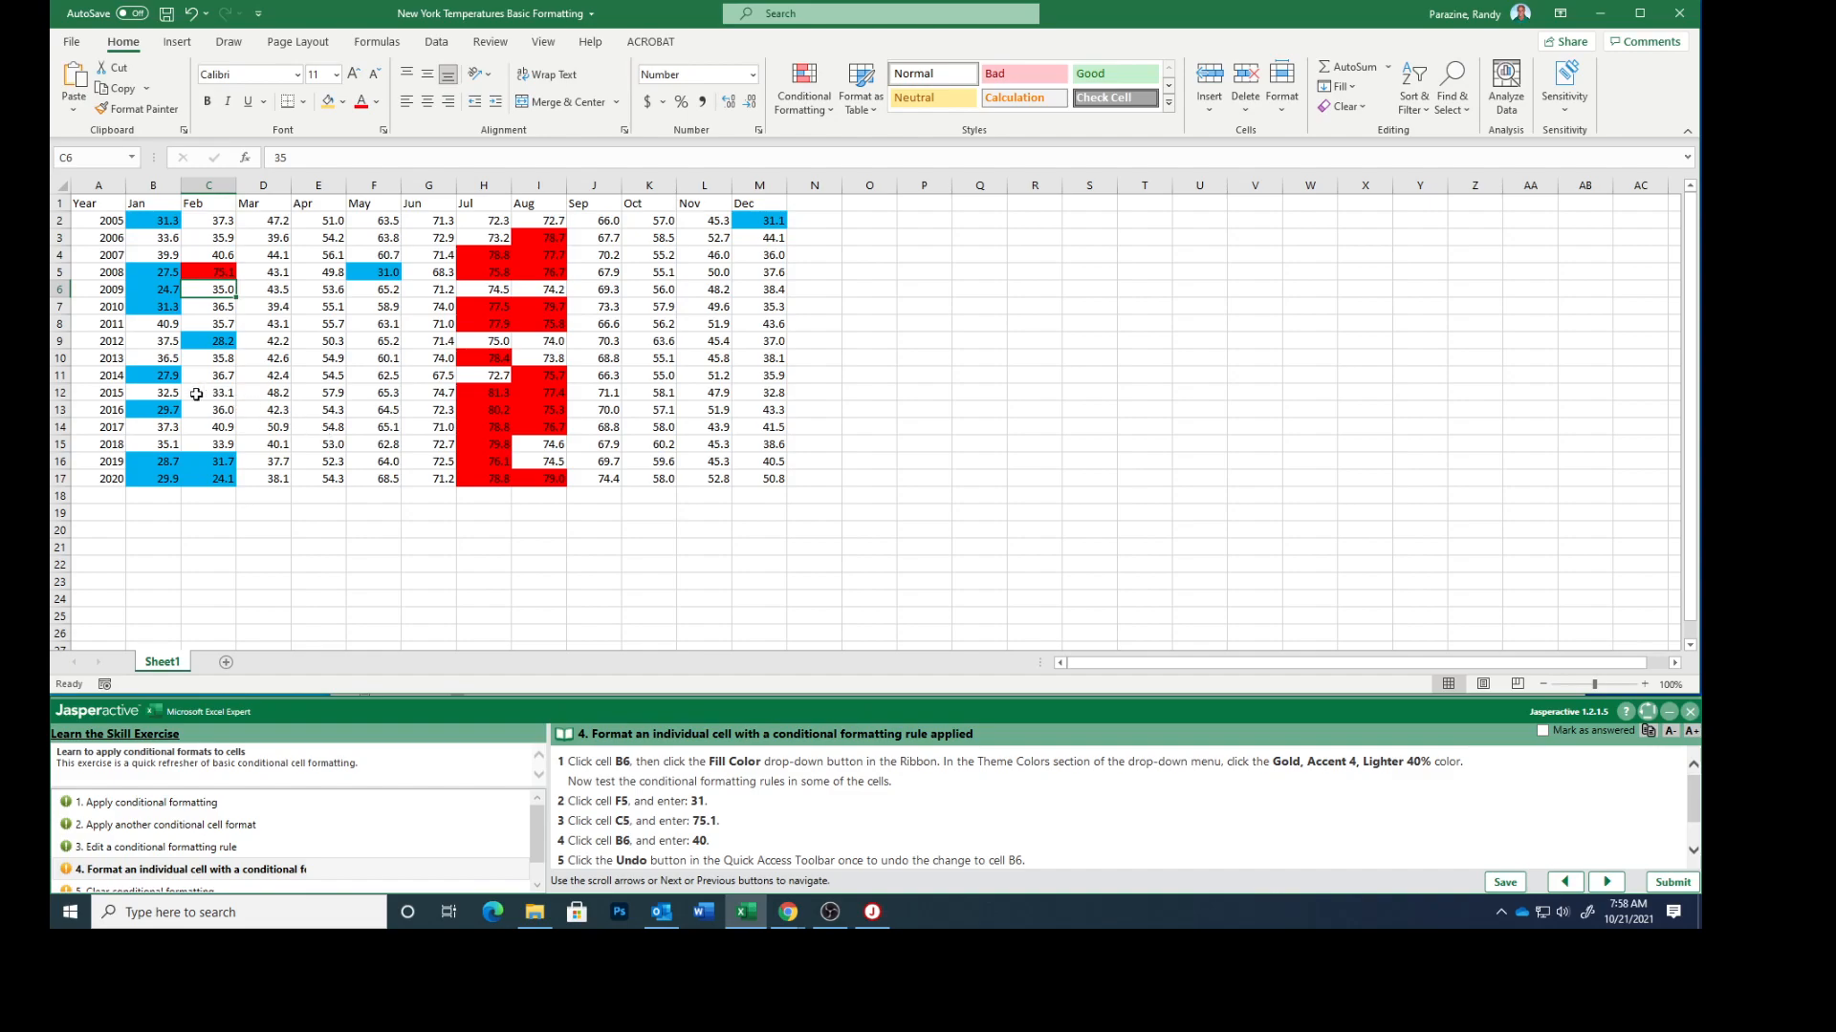
Enter 40 in cell B6 to test its formatting, and undo that entry
left_click(145, 294)
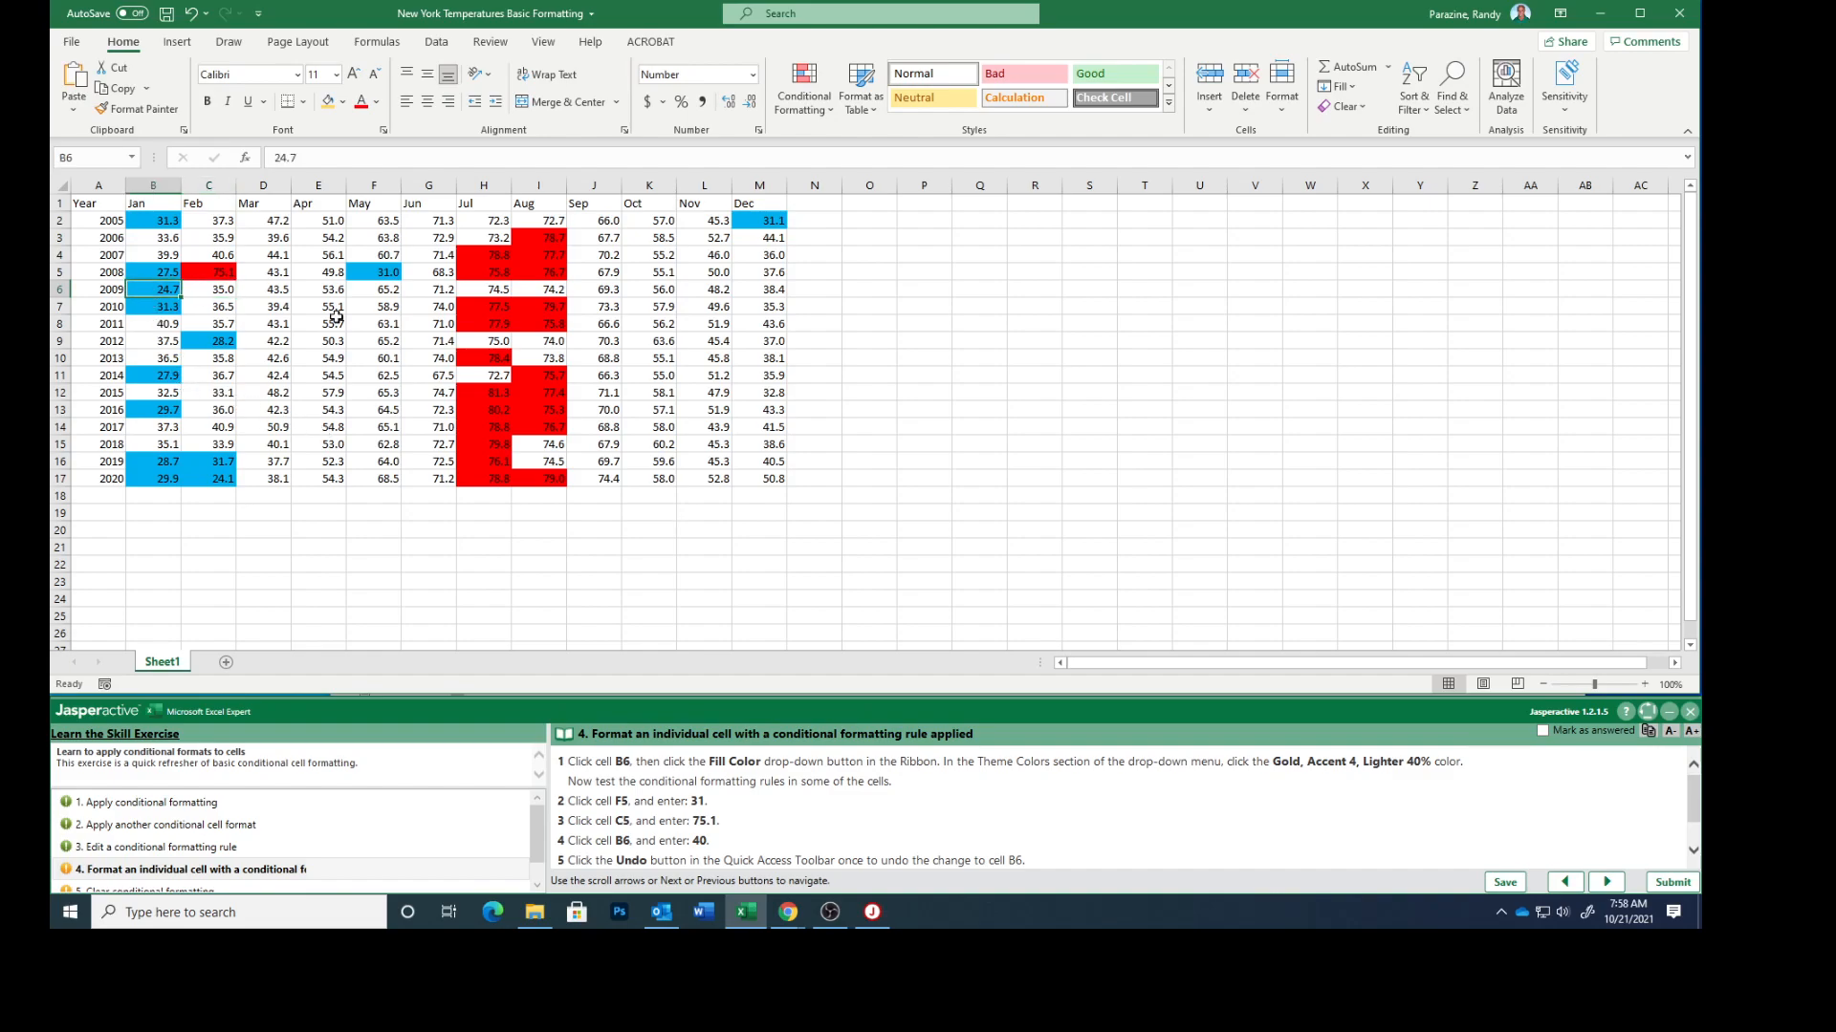
type("40")
key("Return")
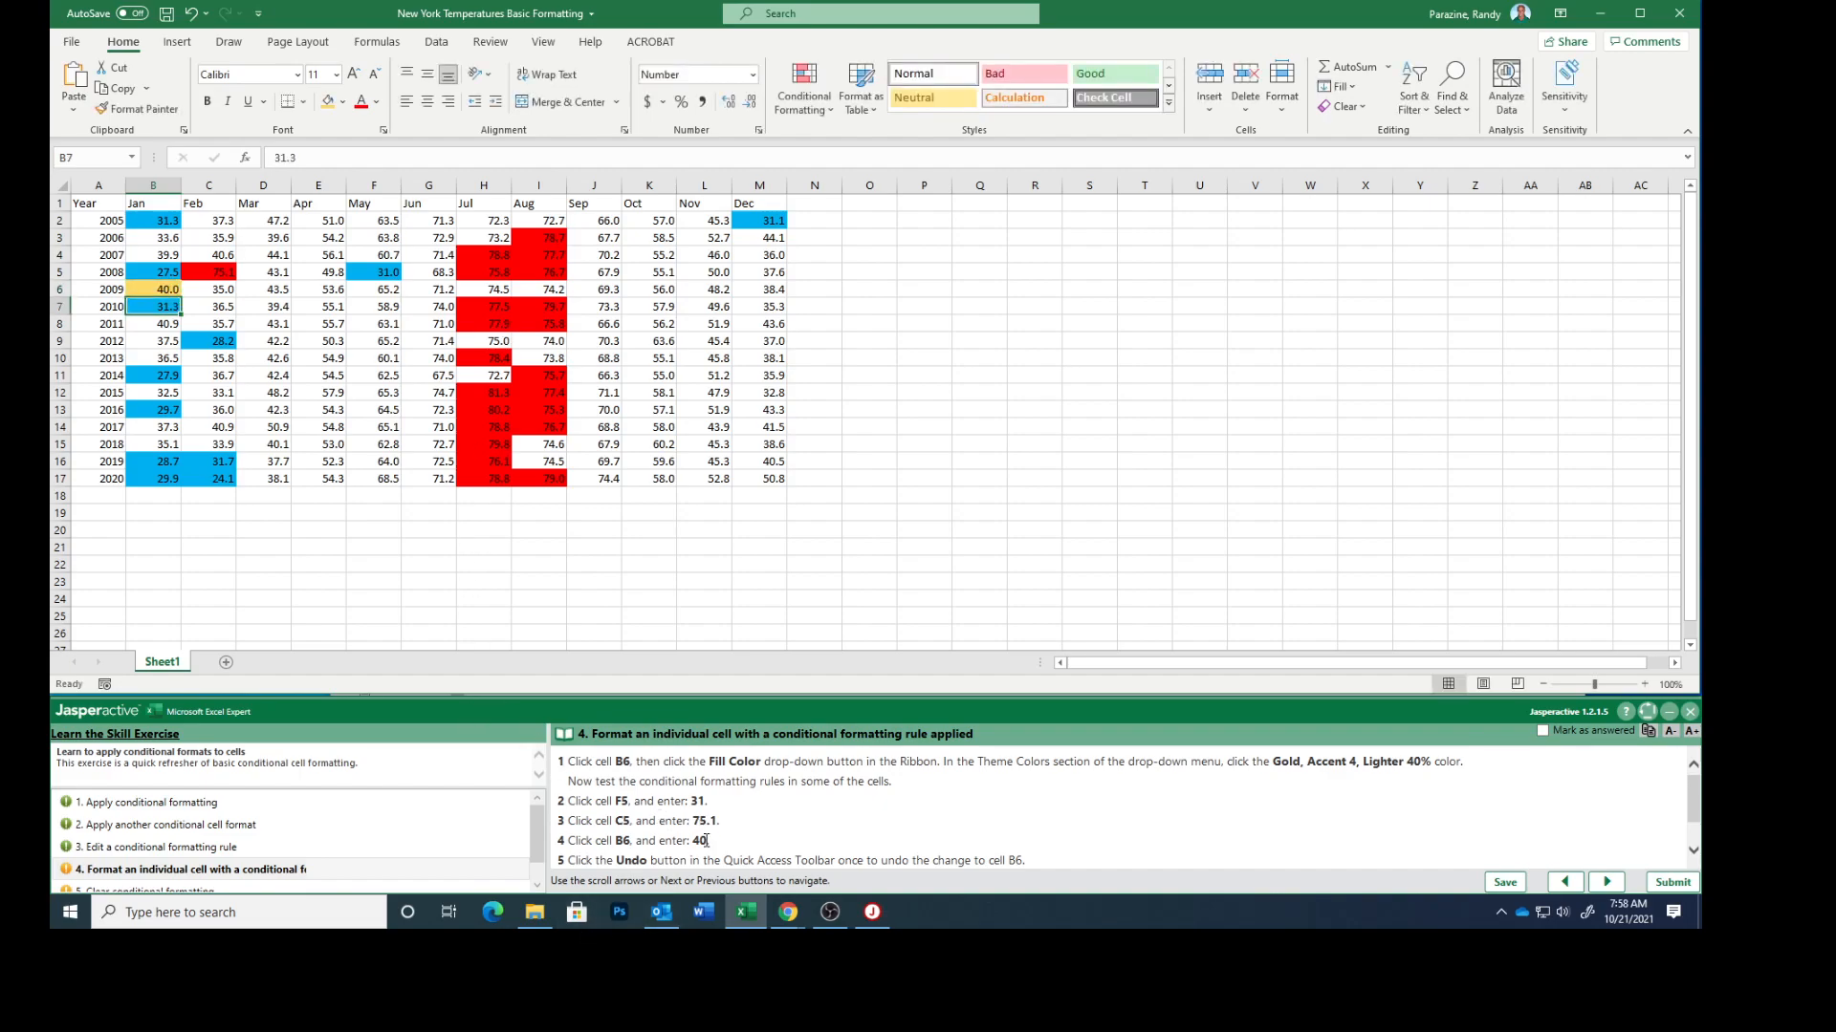
scroll(824, 819, "down", 2)
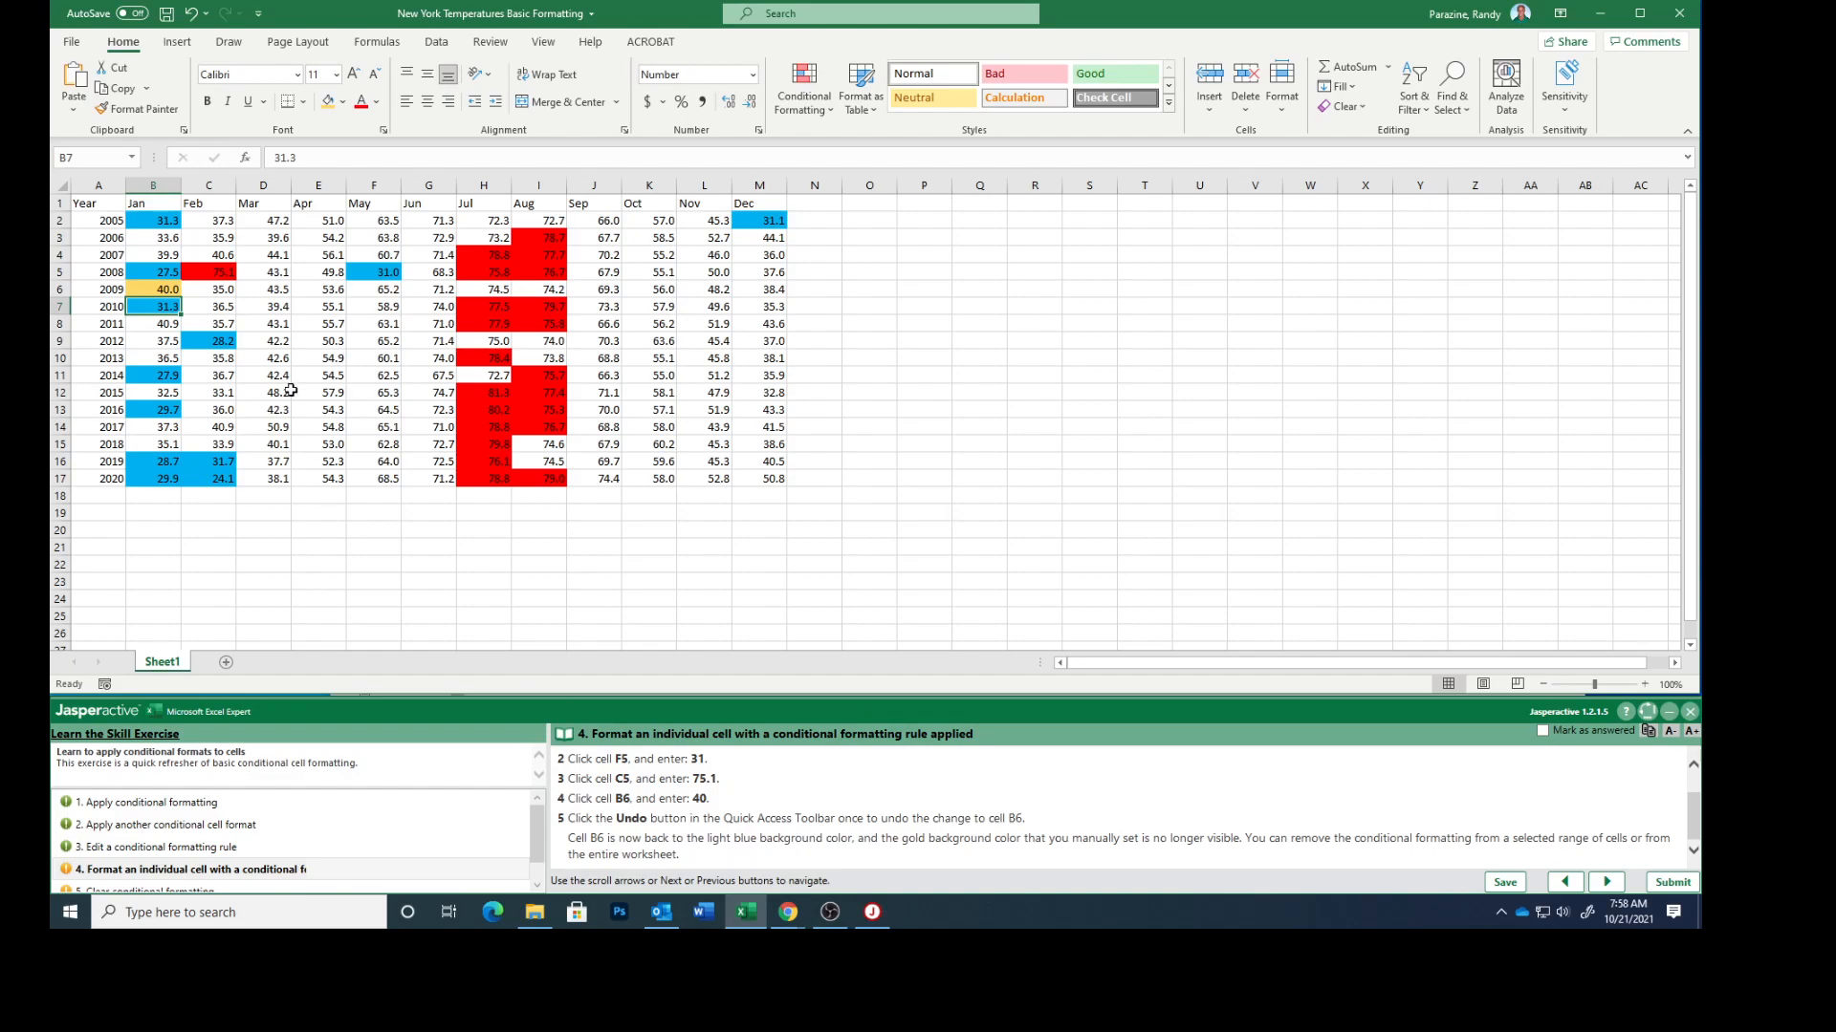
left_click(190, 15)
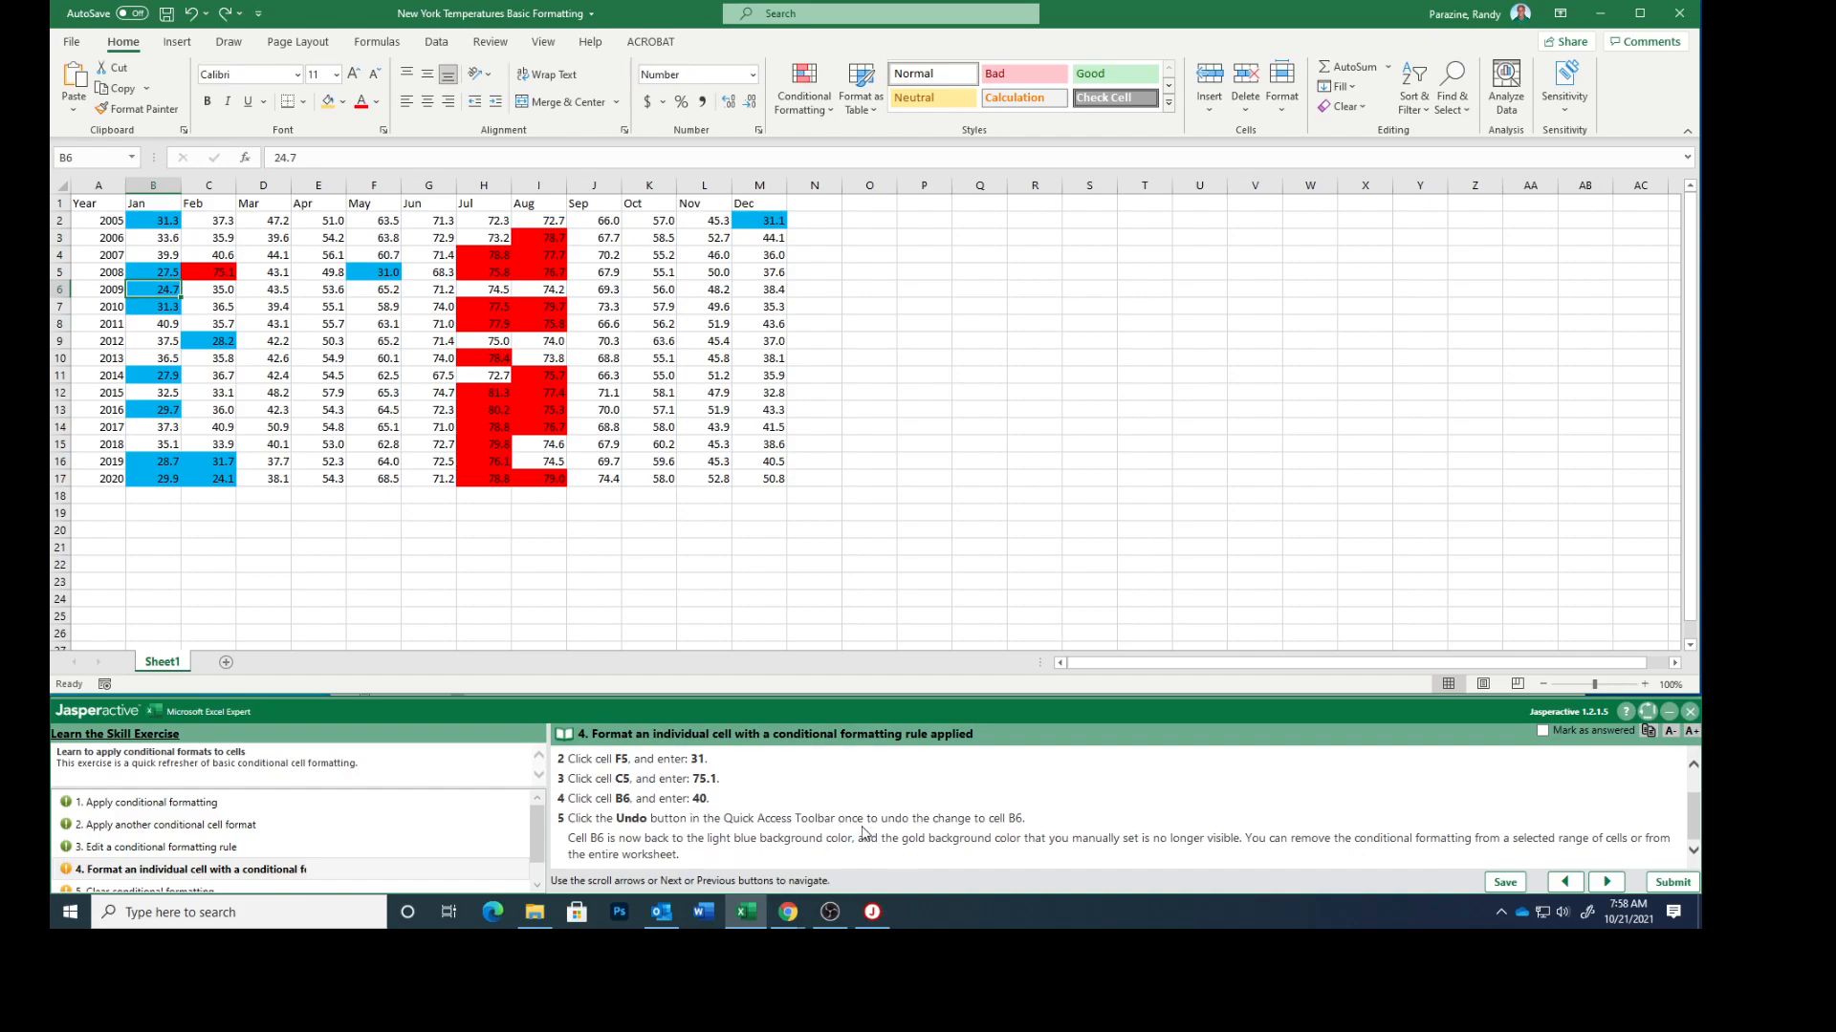
Mark exercise task 4 as answered and open task 5, Clear conditional formatting
left_click(1543, 732)
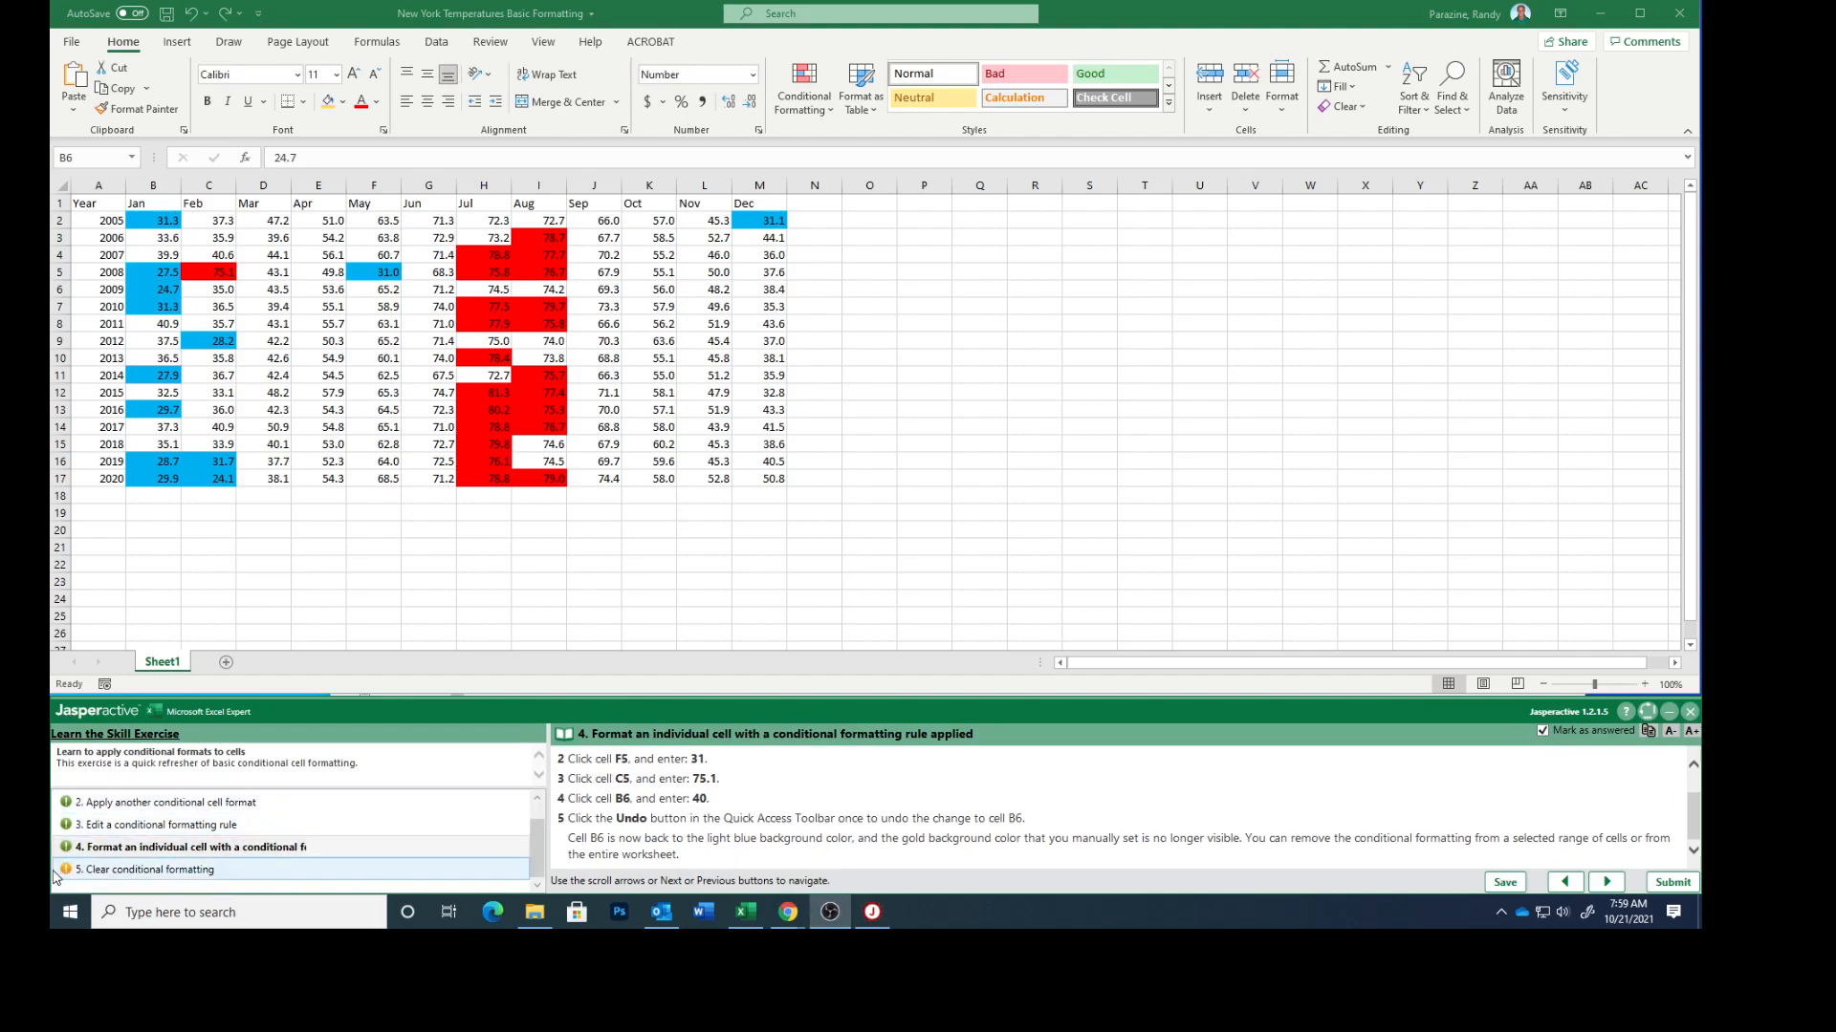
left_click(120, 872)
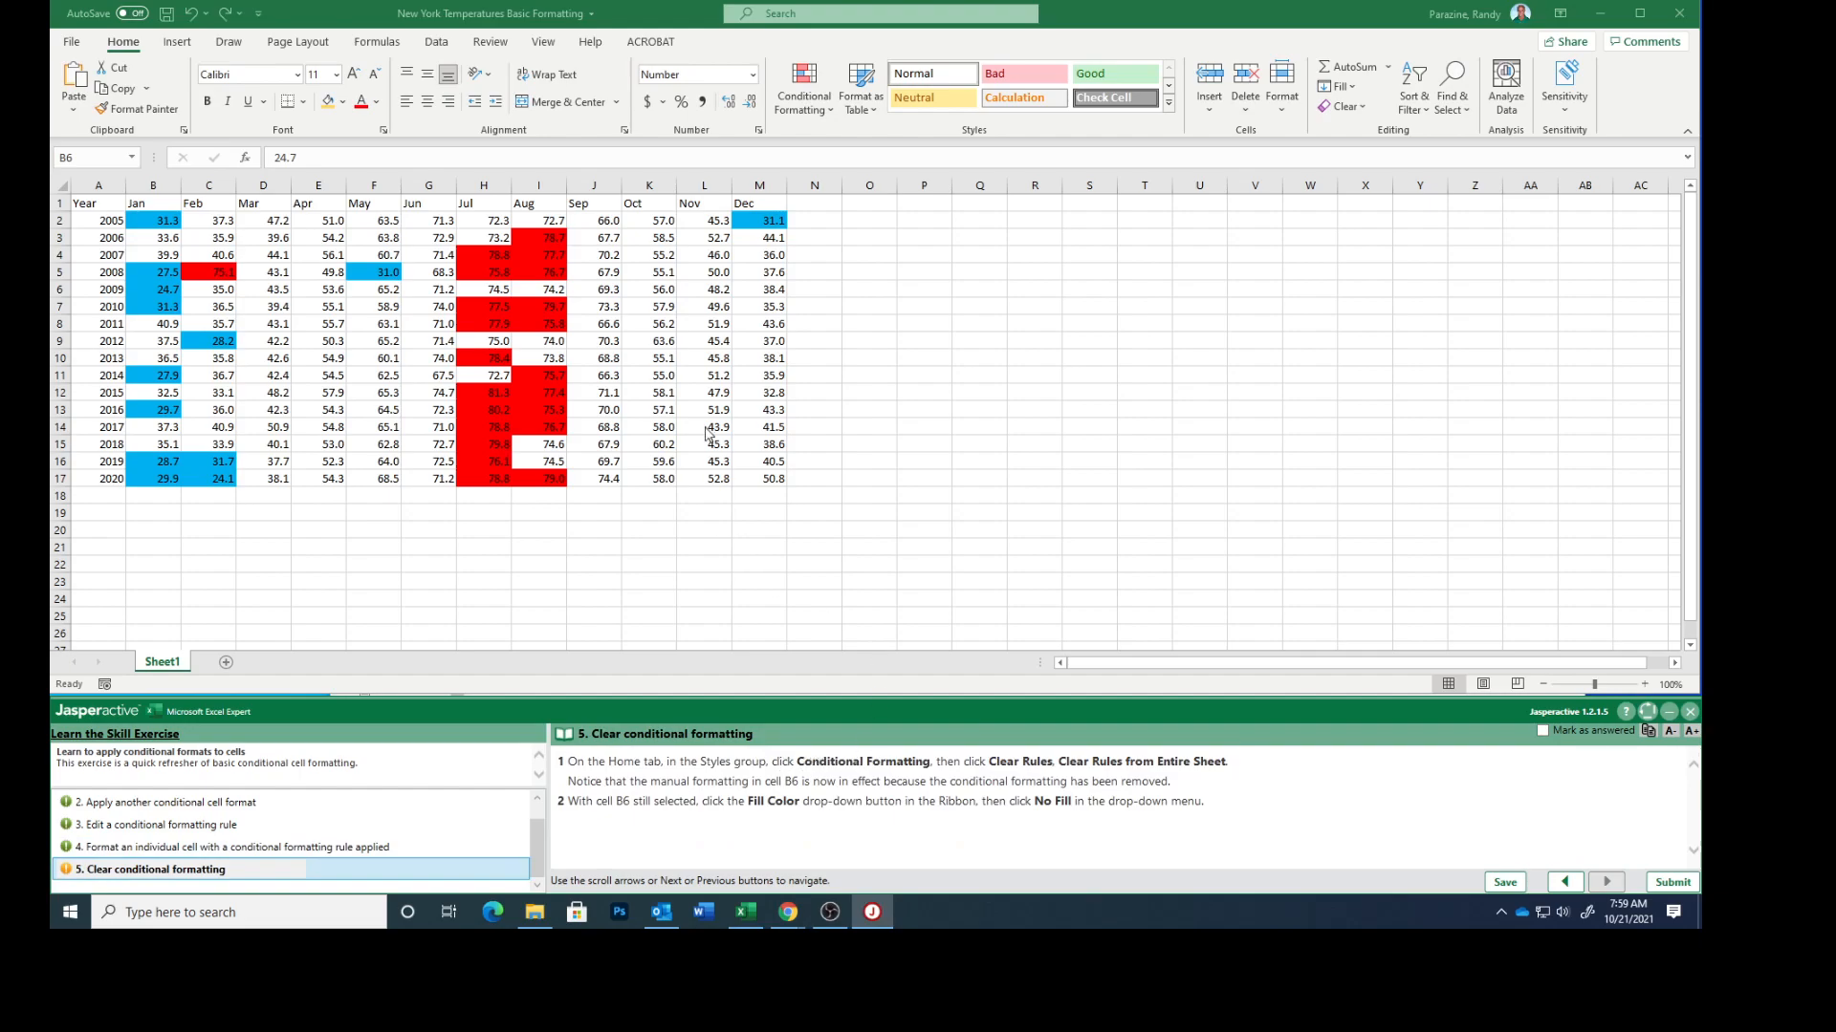
Clear the conditional formatting rules from the entire sheet and set cell B6 to No Fill
left_click(806, 102)
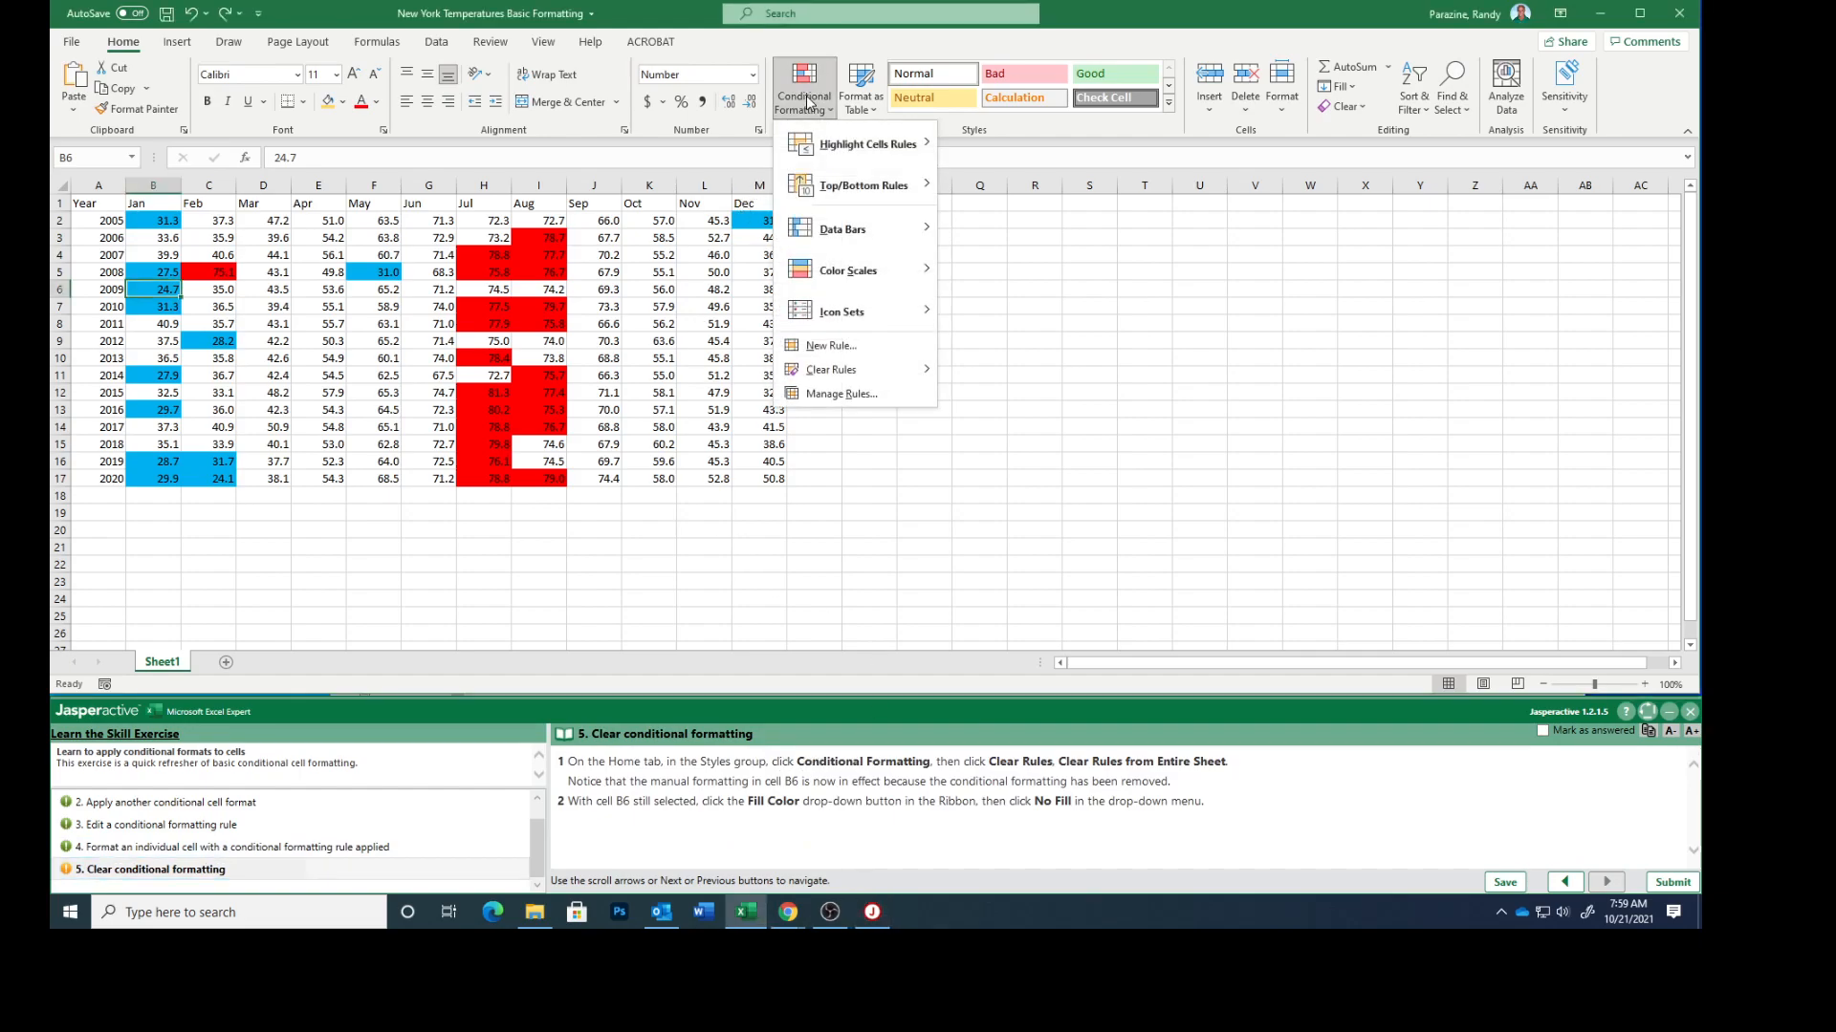
mouse_move(824, 372)
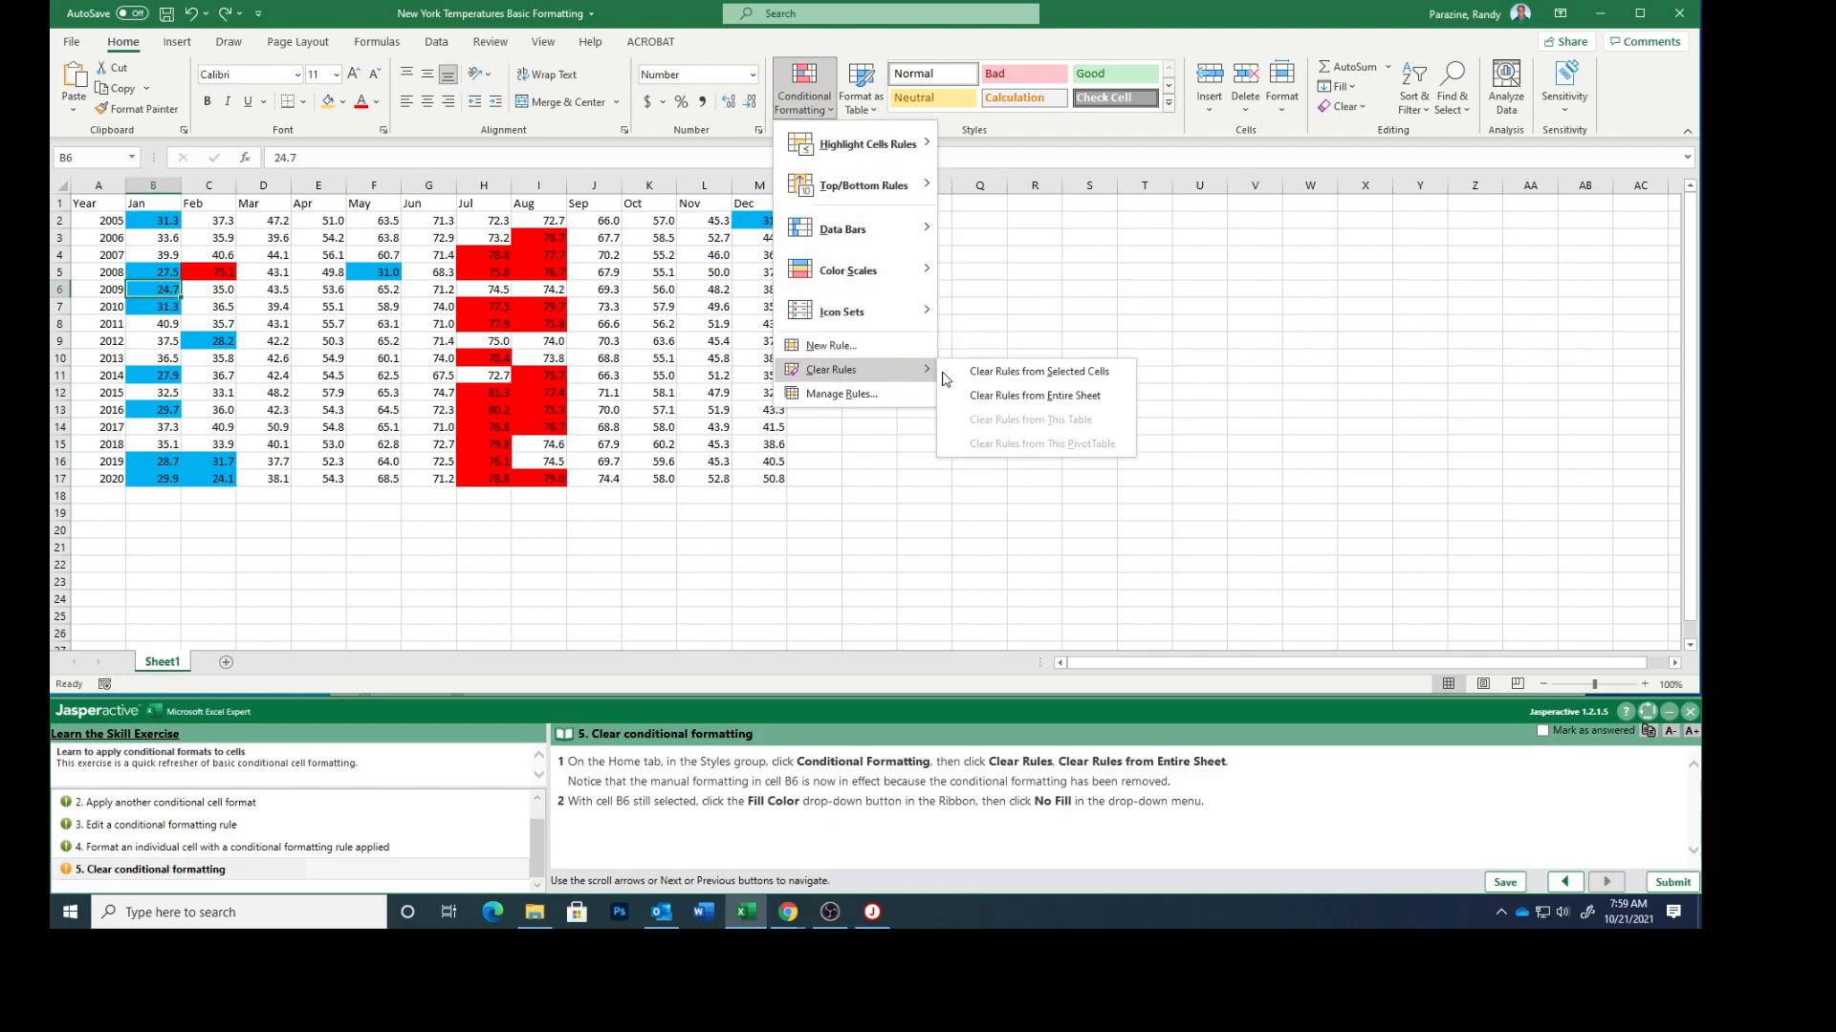
left_click(998, 398)
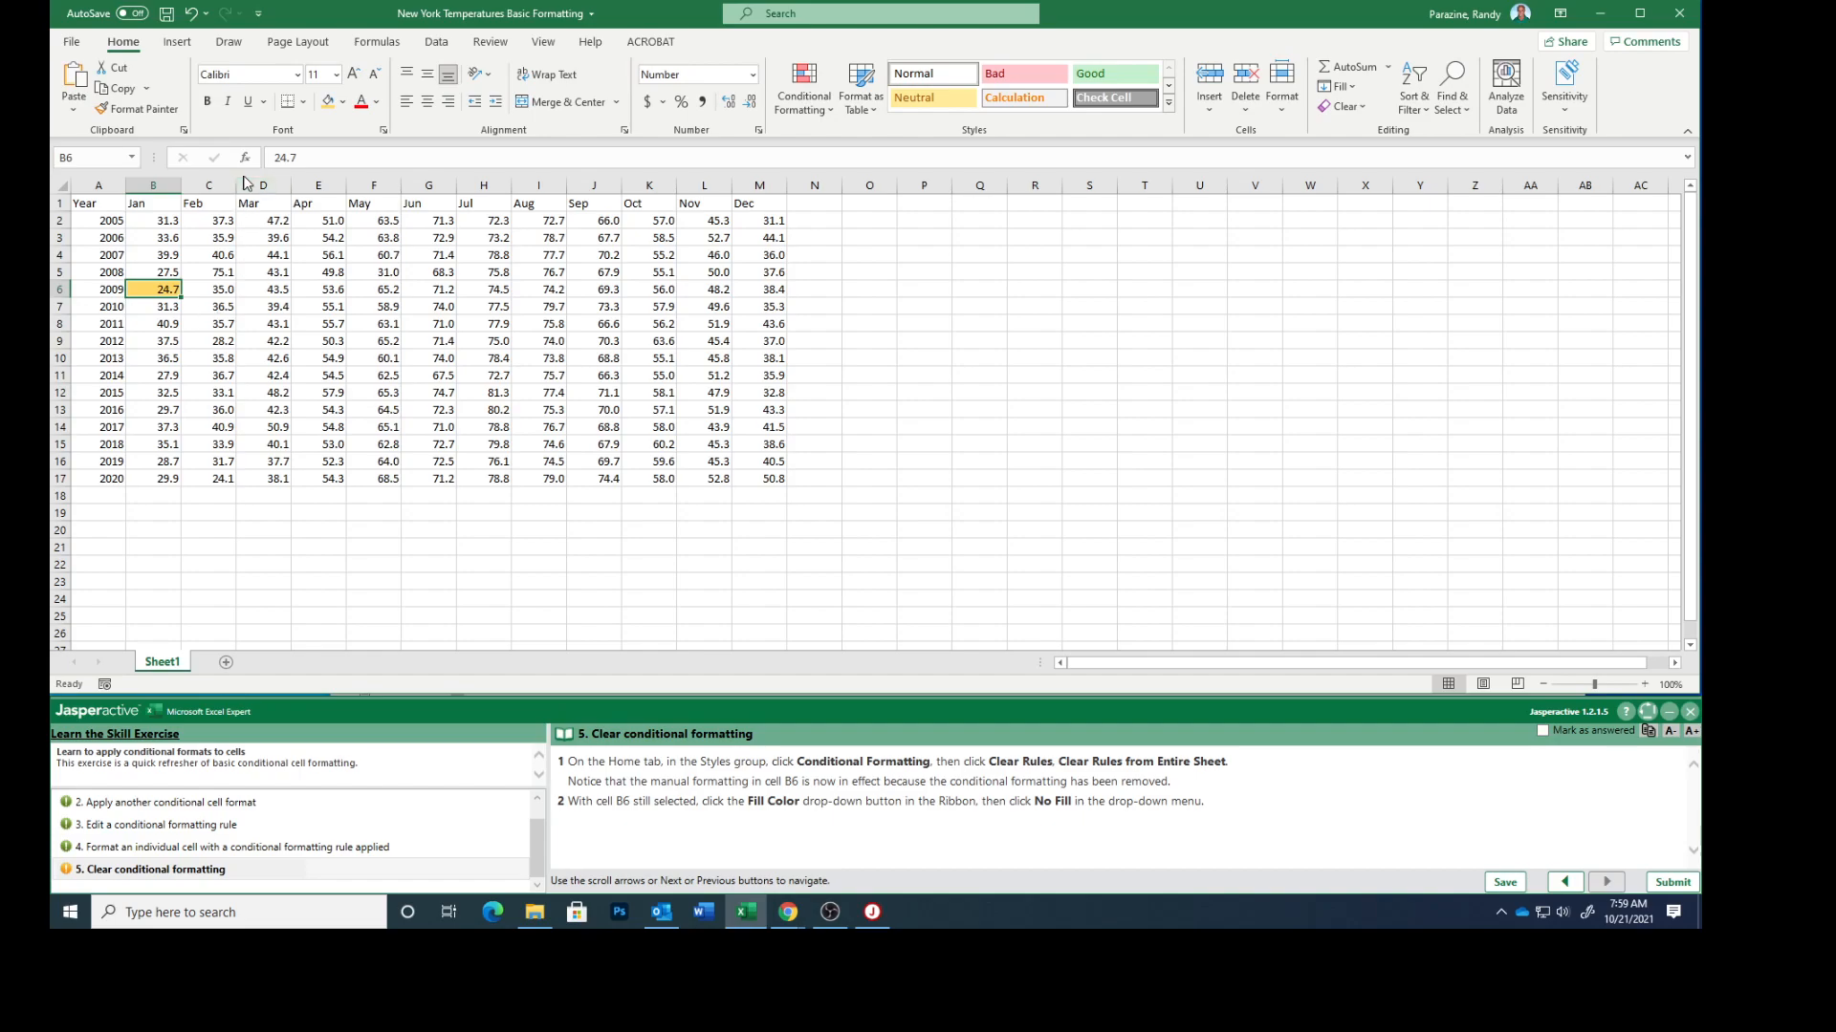
left_click(343, 102)
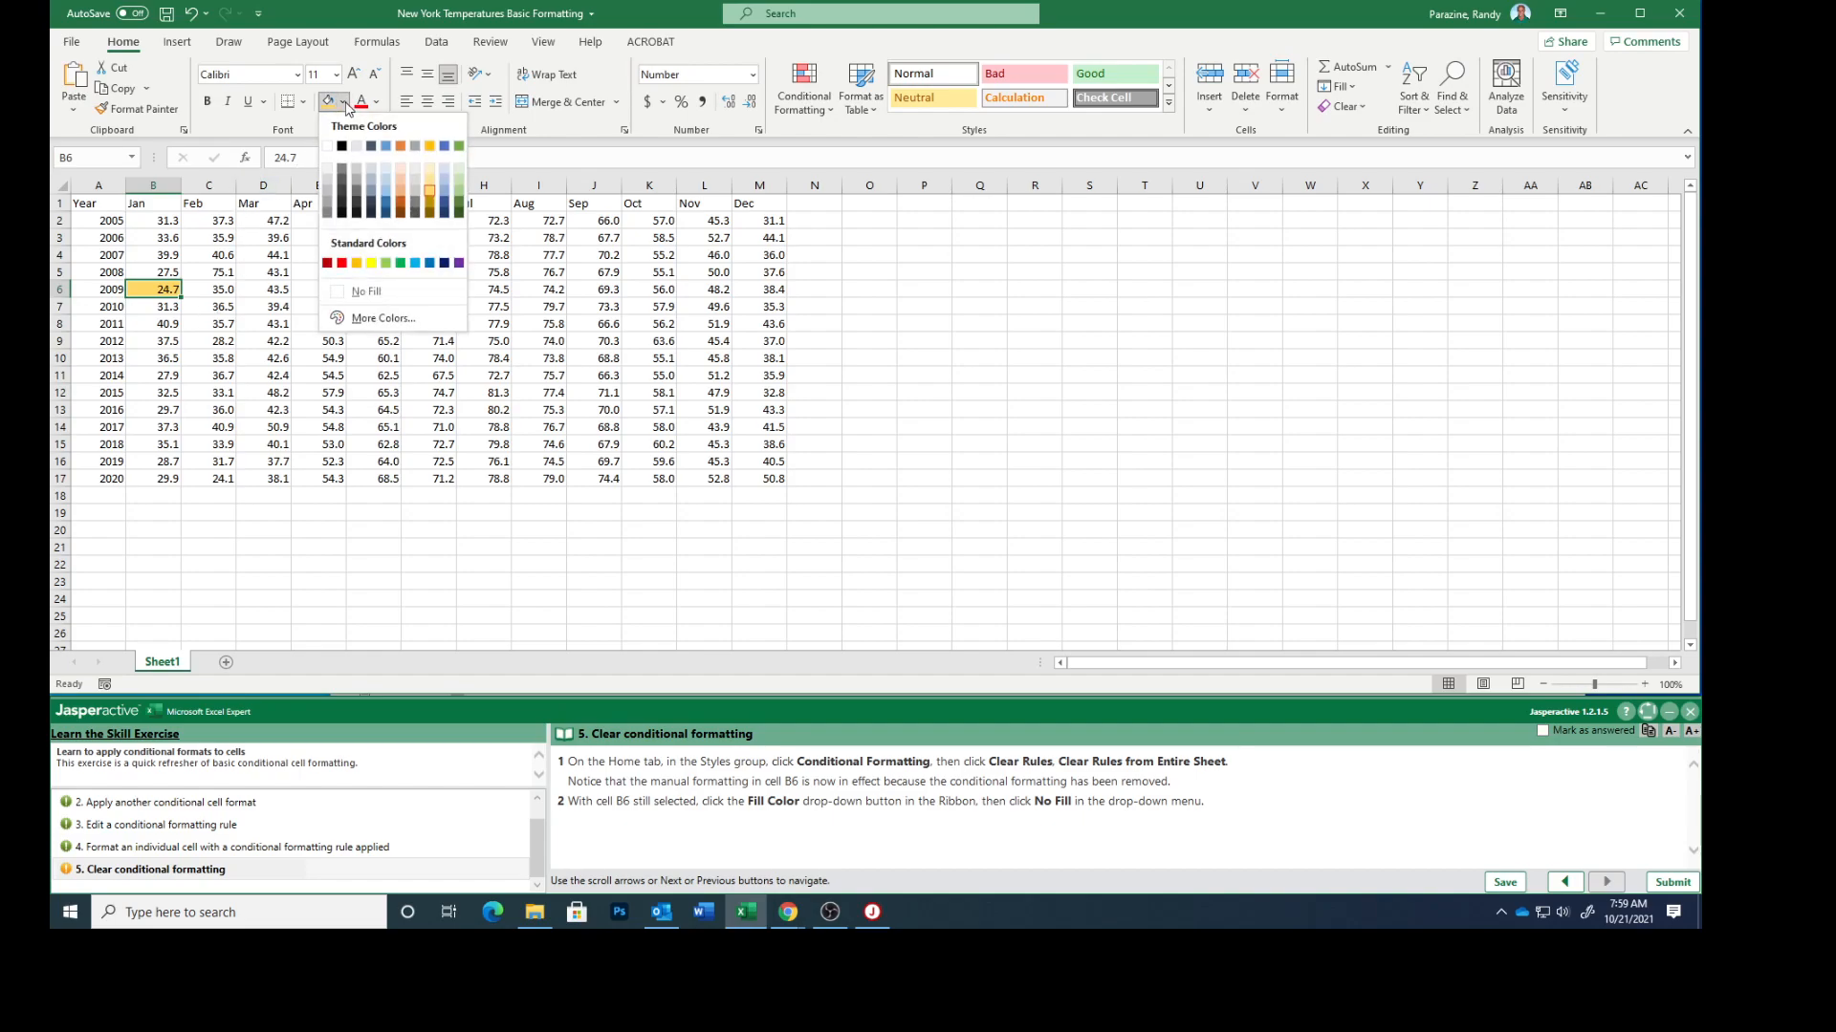
left_click(364, 292)
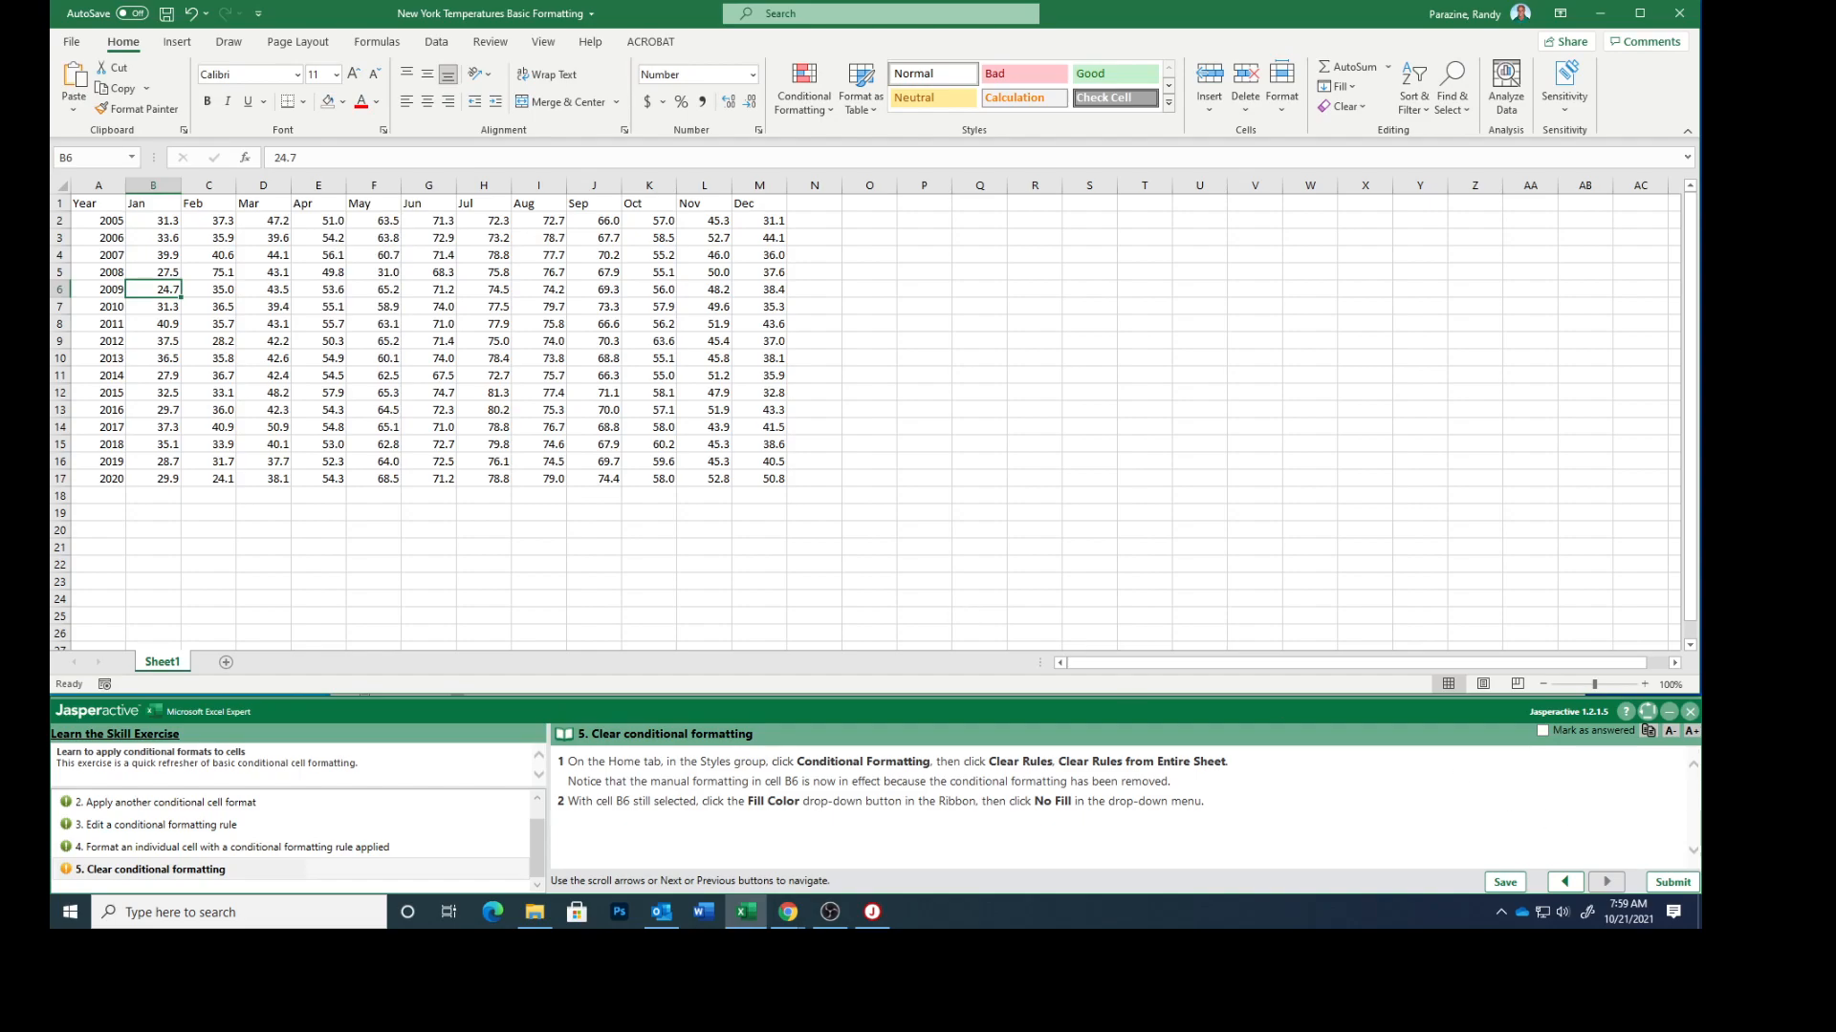
Mark exercise task 5 as answered and submit the exercise results for scoring
left_click(1542, 732)
left_click(1670, 883)
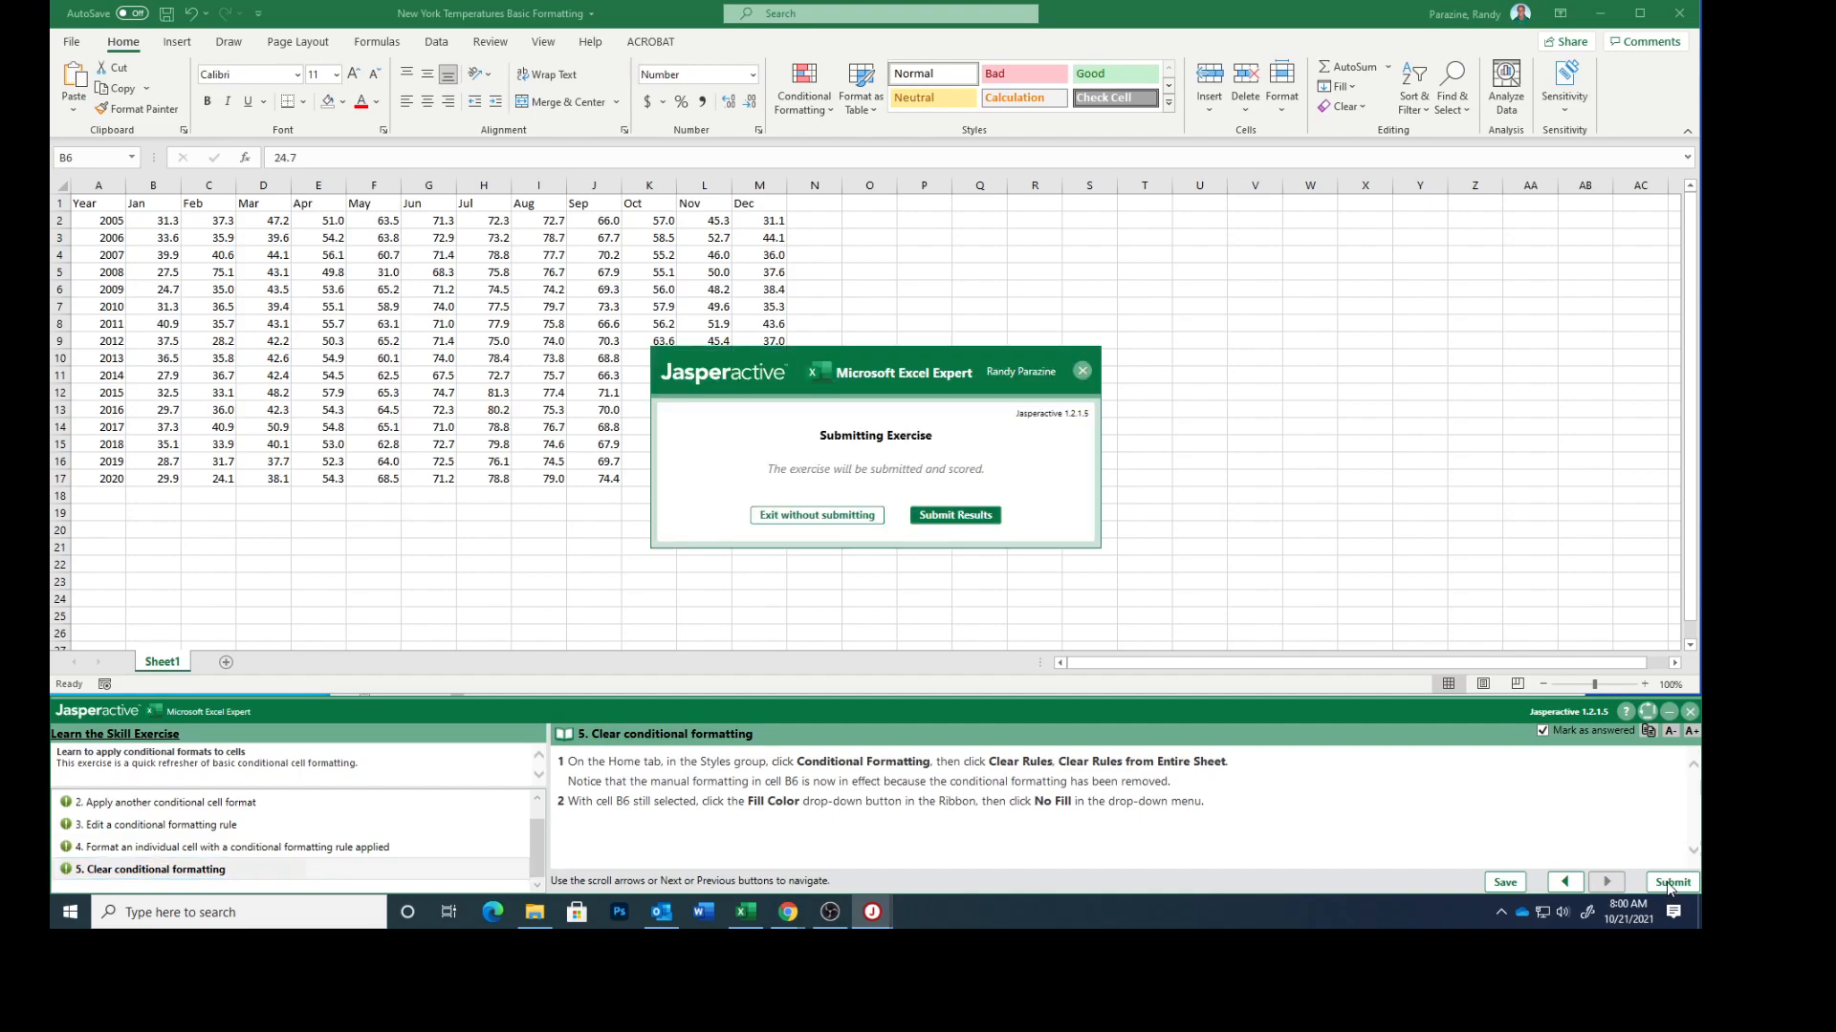
left_click(951, 516)
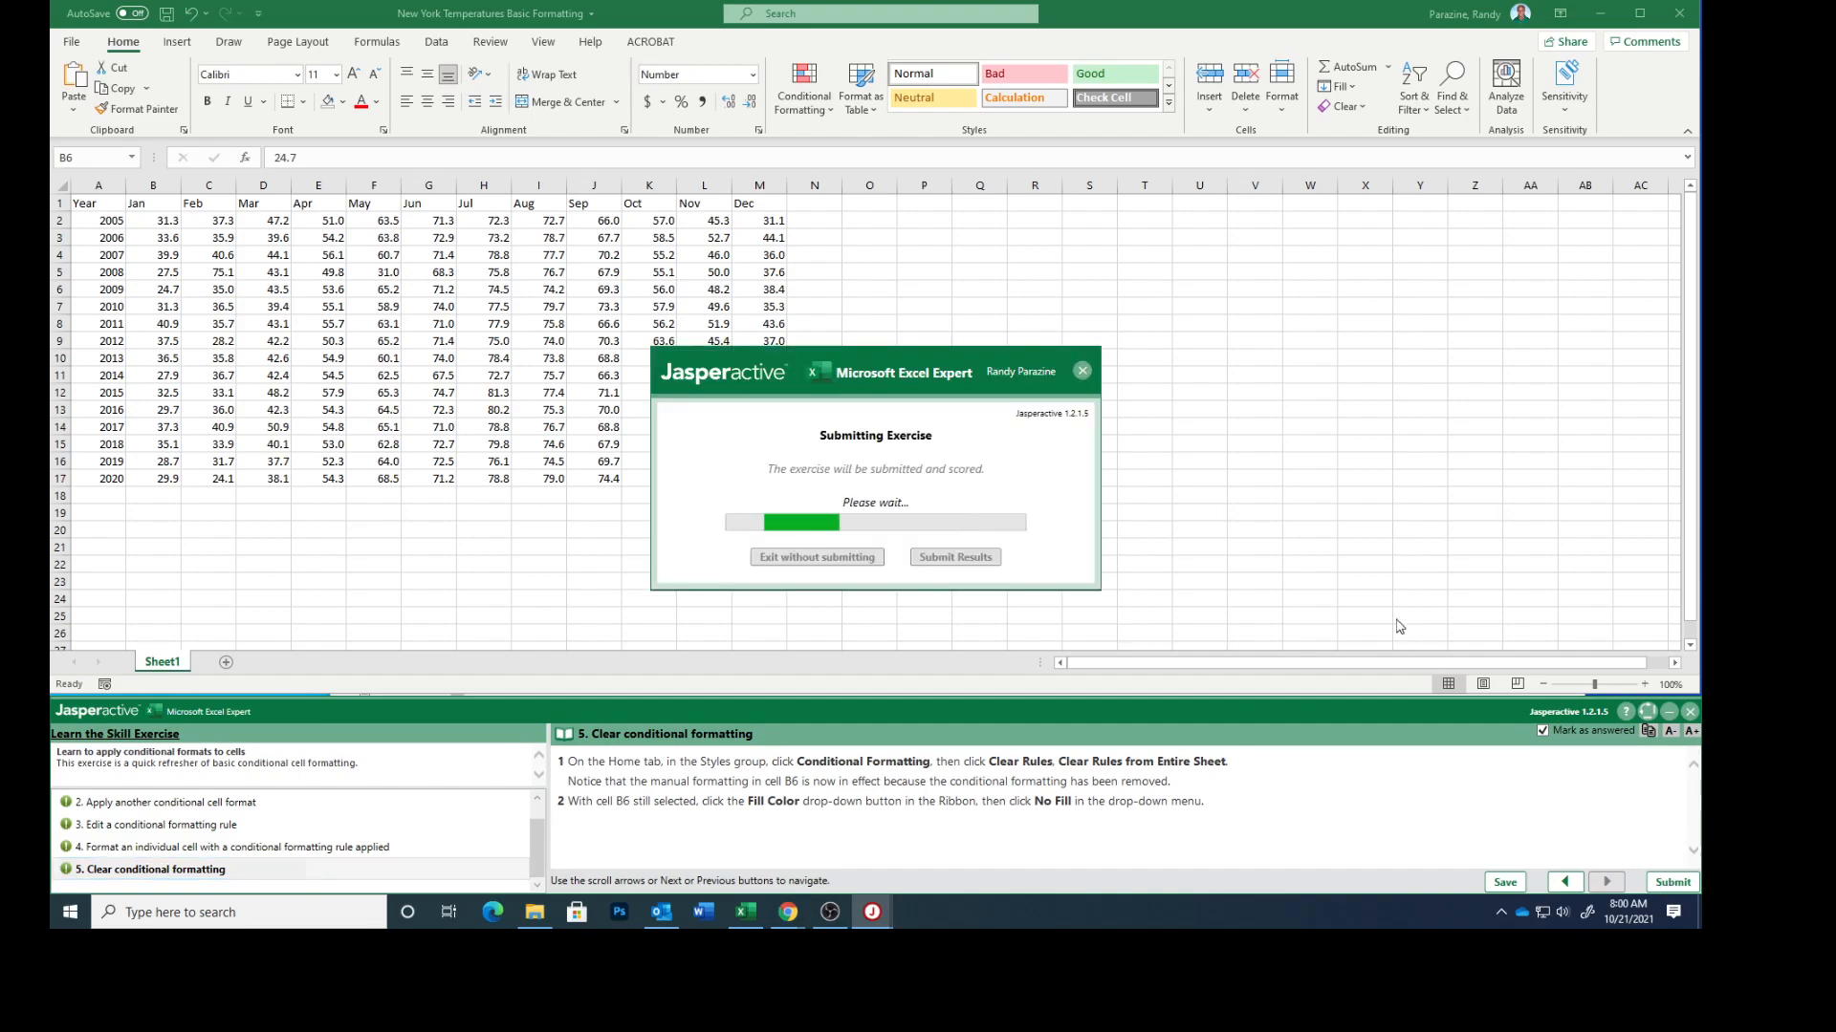